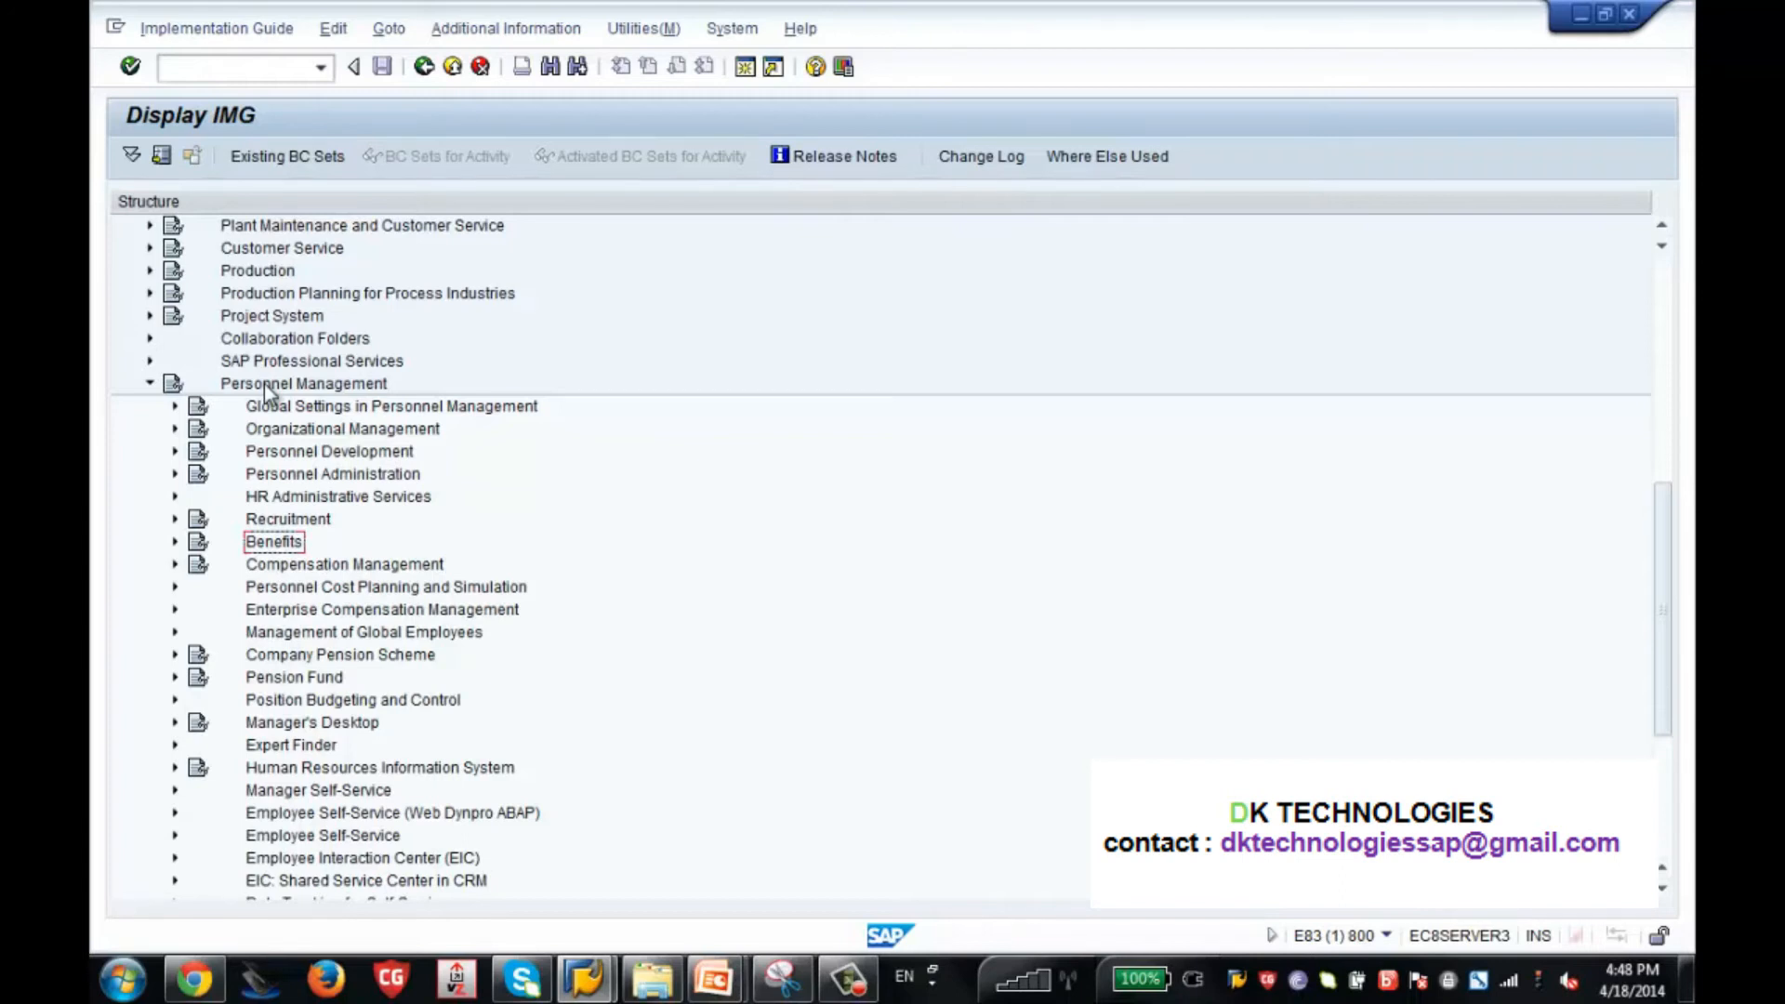
Open the Determine Task Type activity under Personnel Administration, Evaluation Basis, Monitoring of Tasks in the Personnel Management IMG.
click(288, 478)
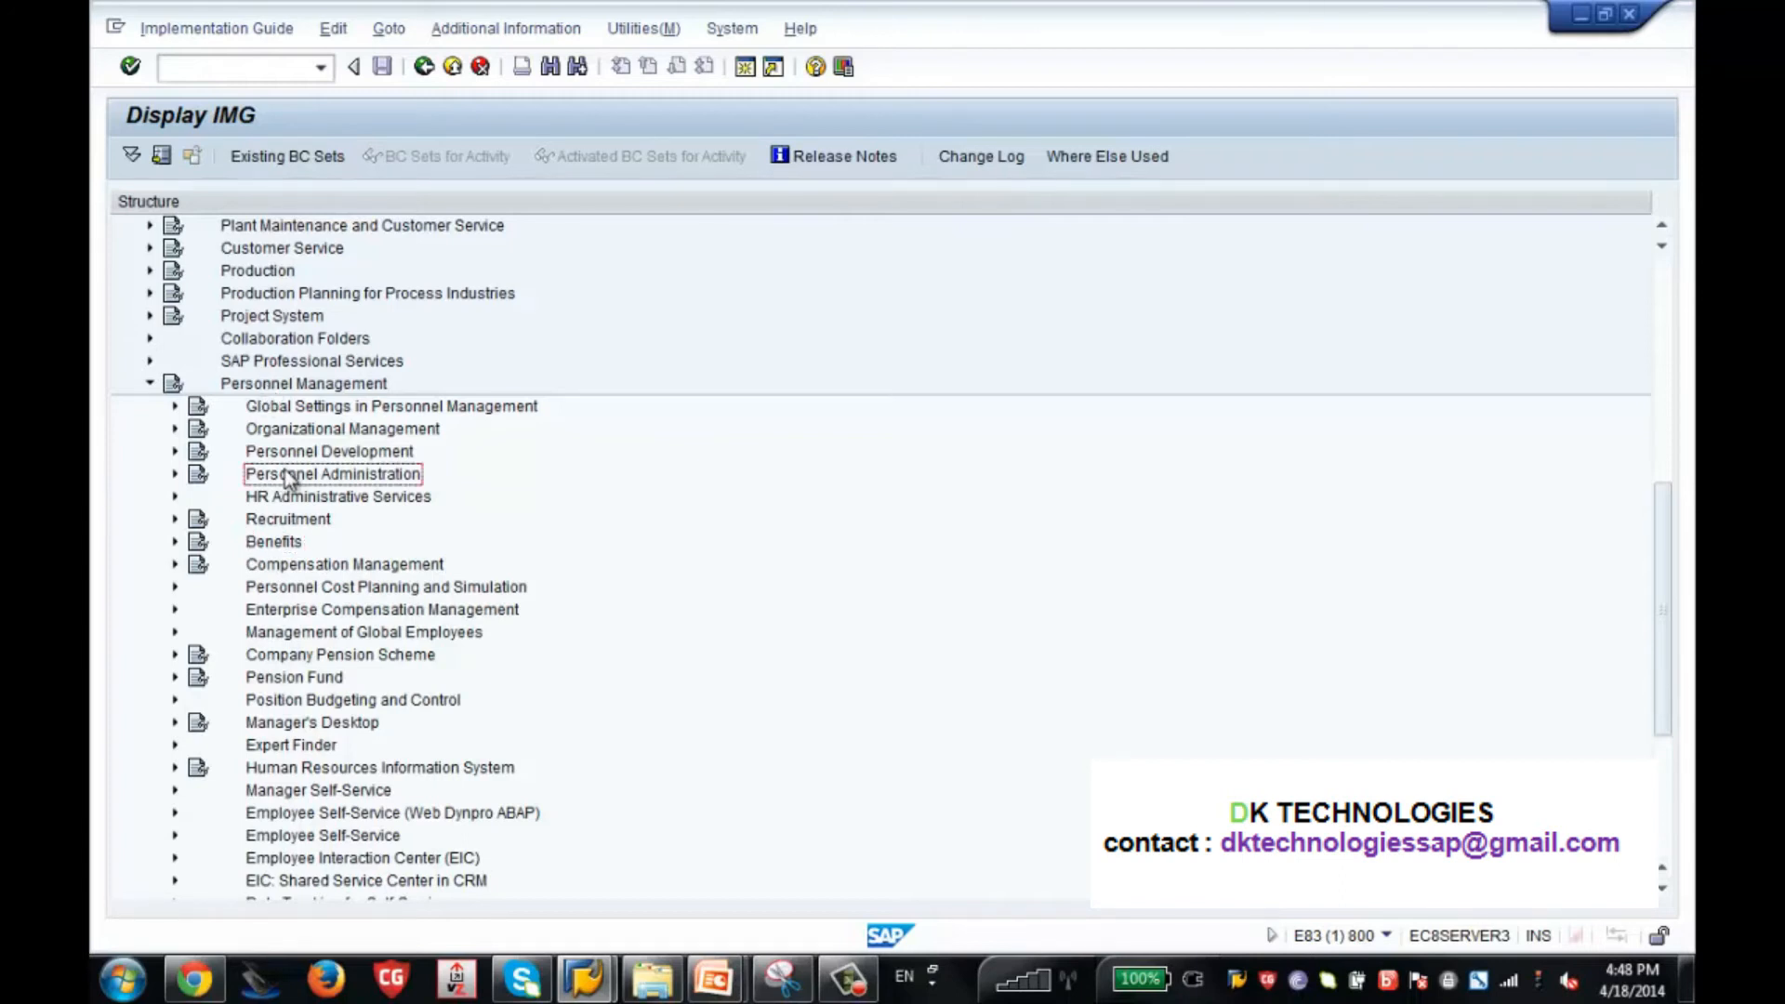
click(175, 475)
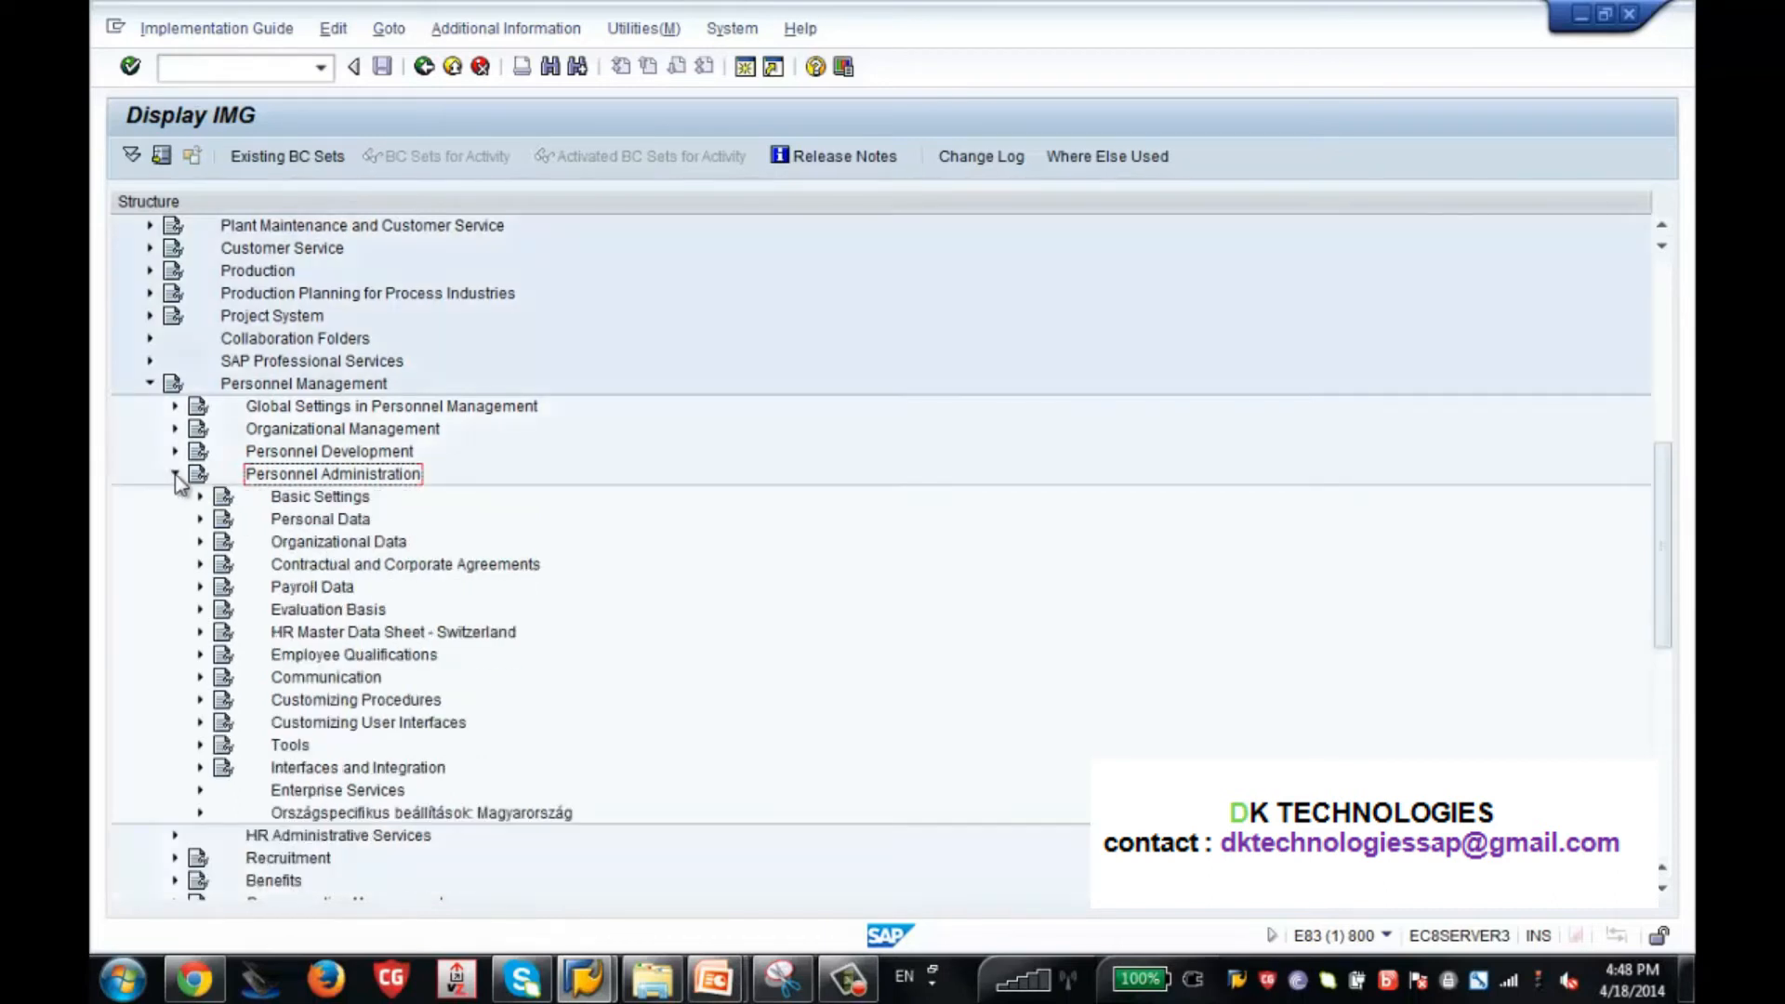
click(309, 613)
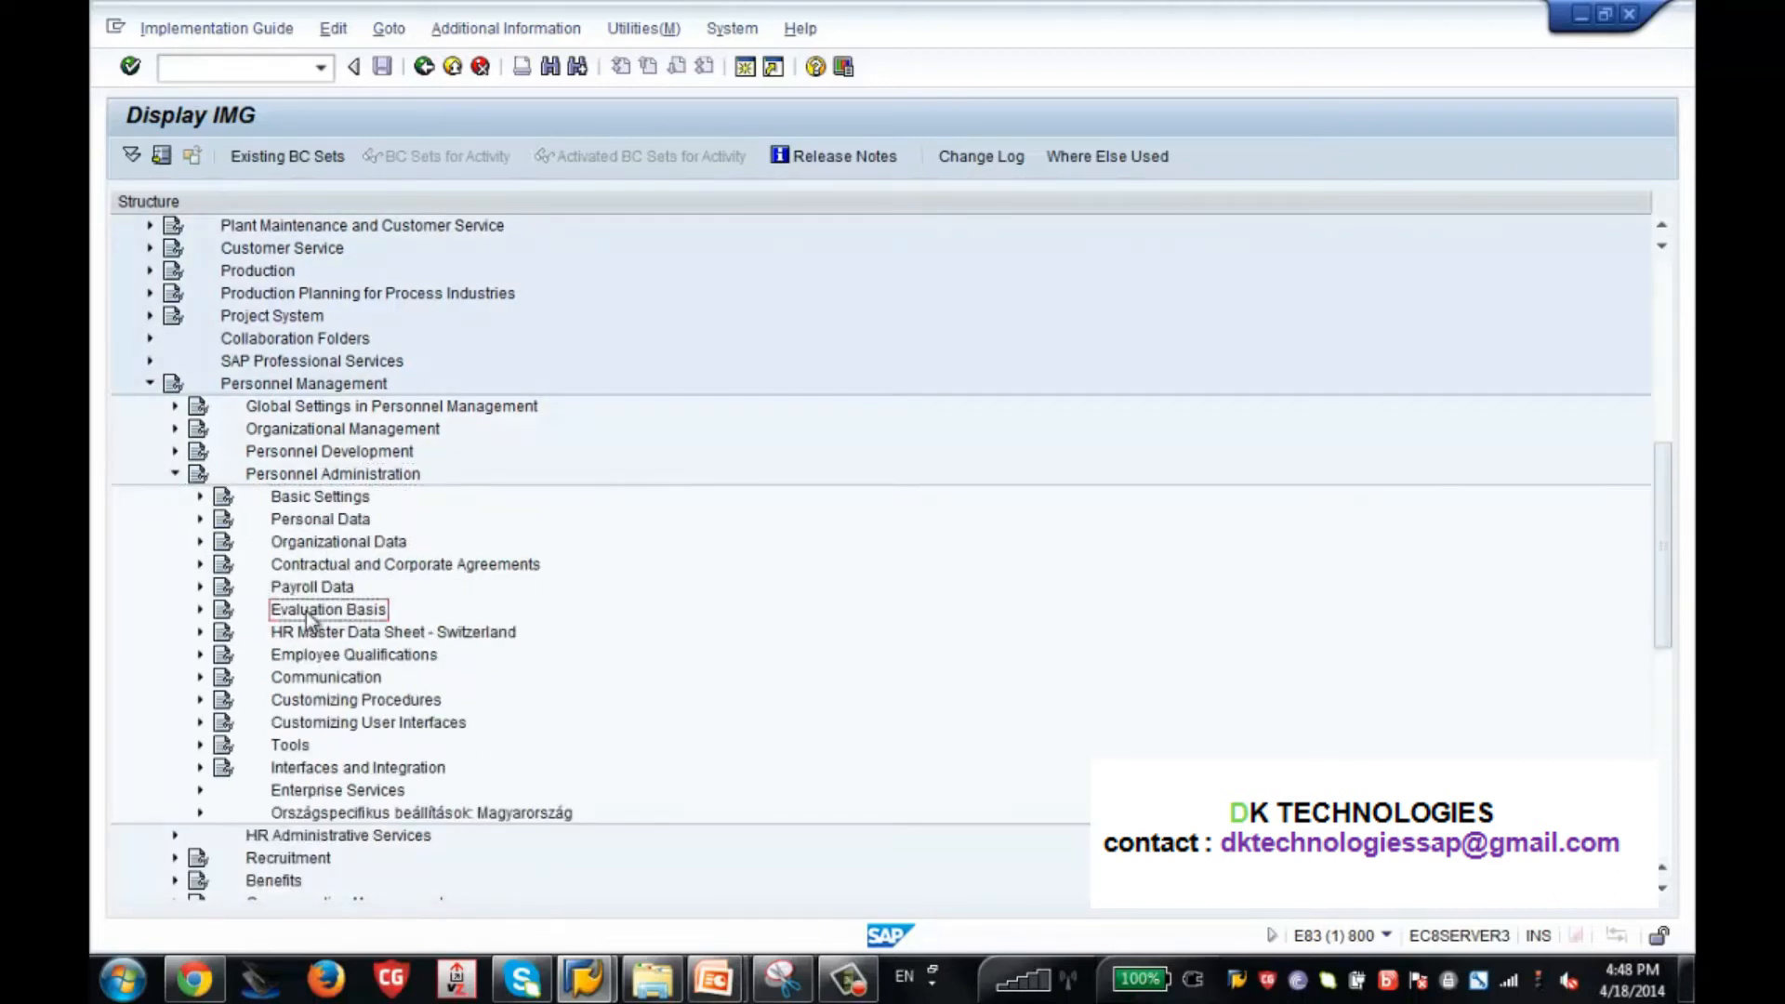
click(200, 611)
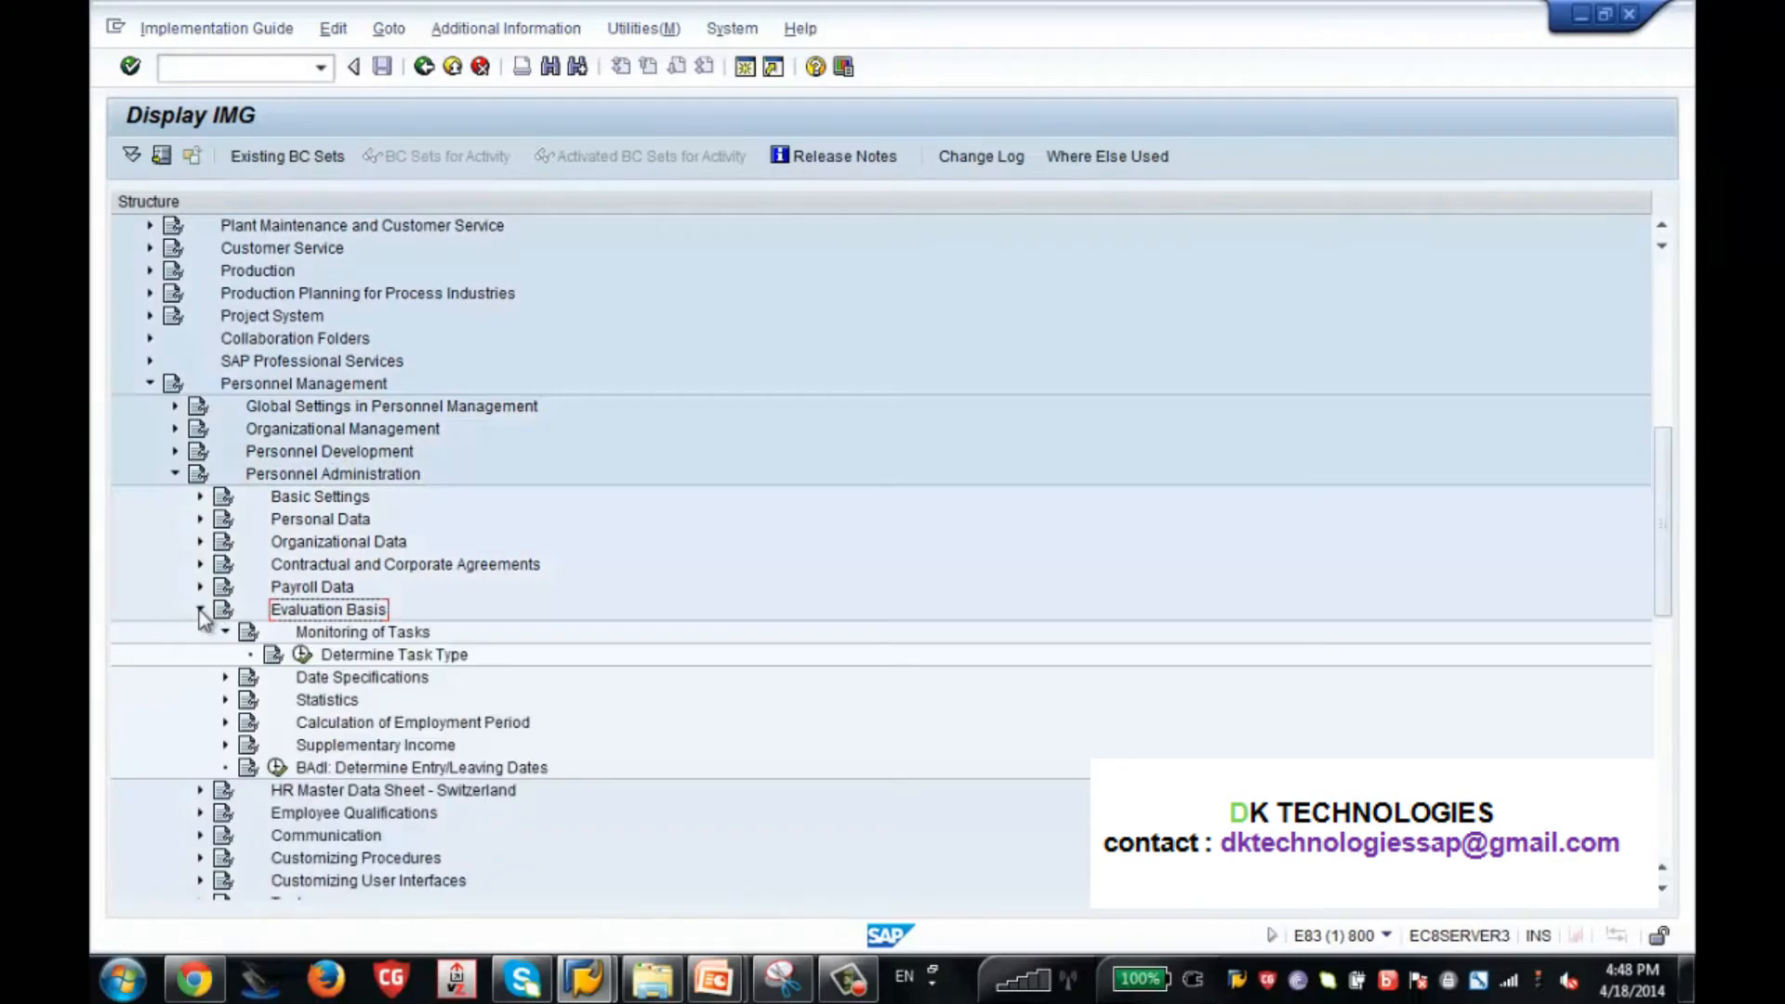
click(225, 632)
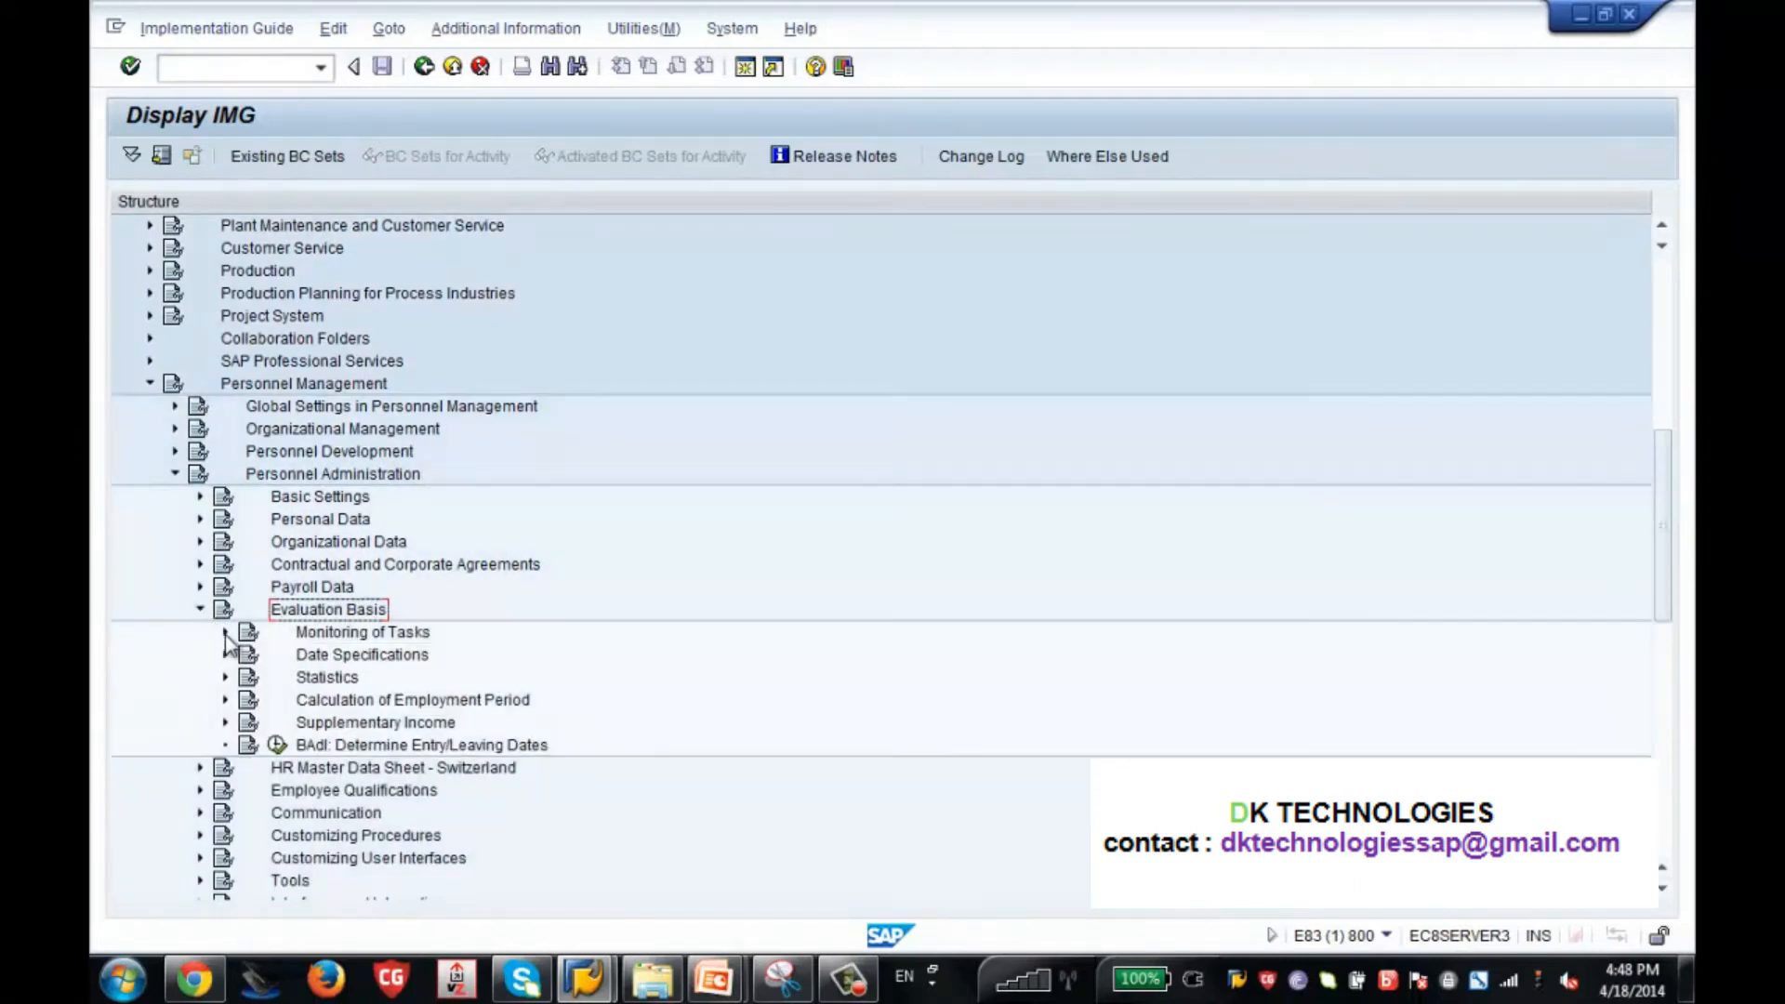
click(314, 636)
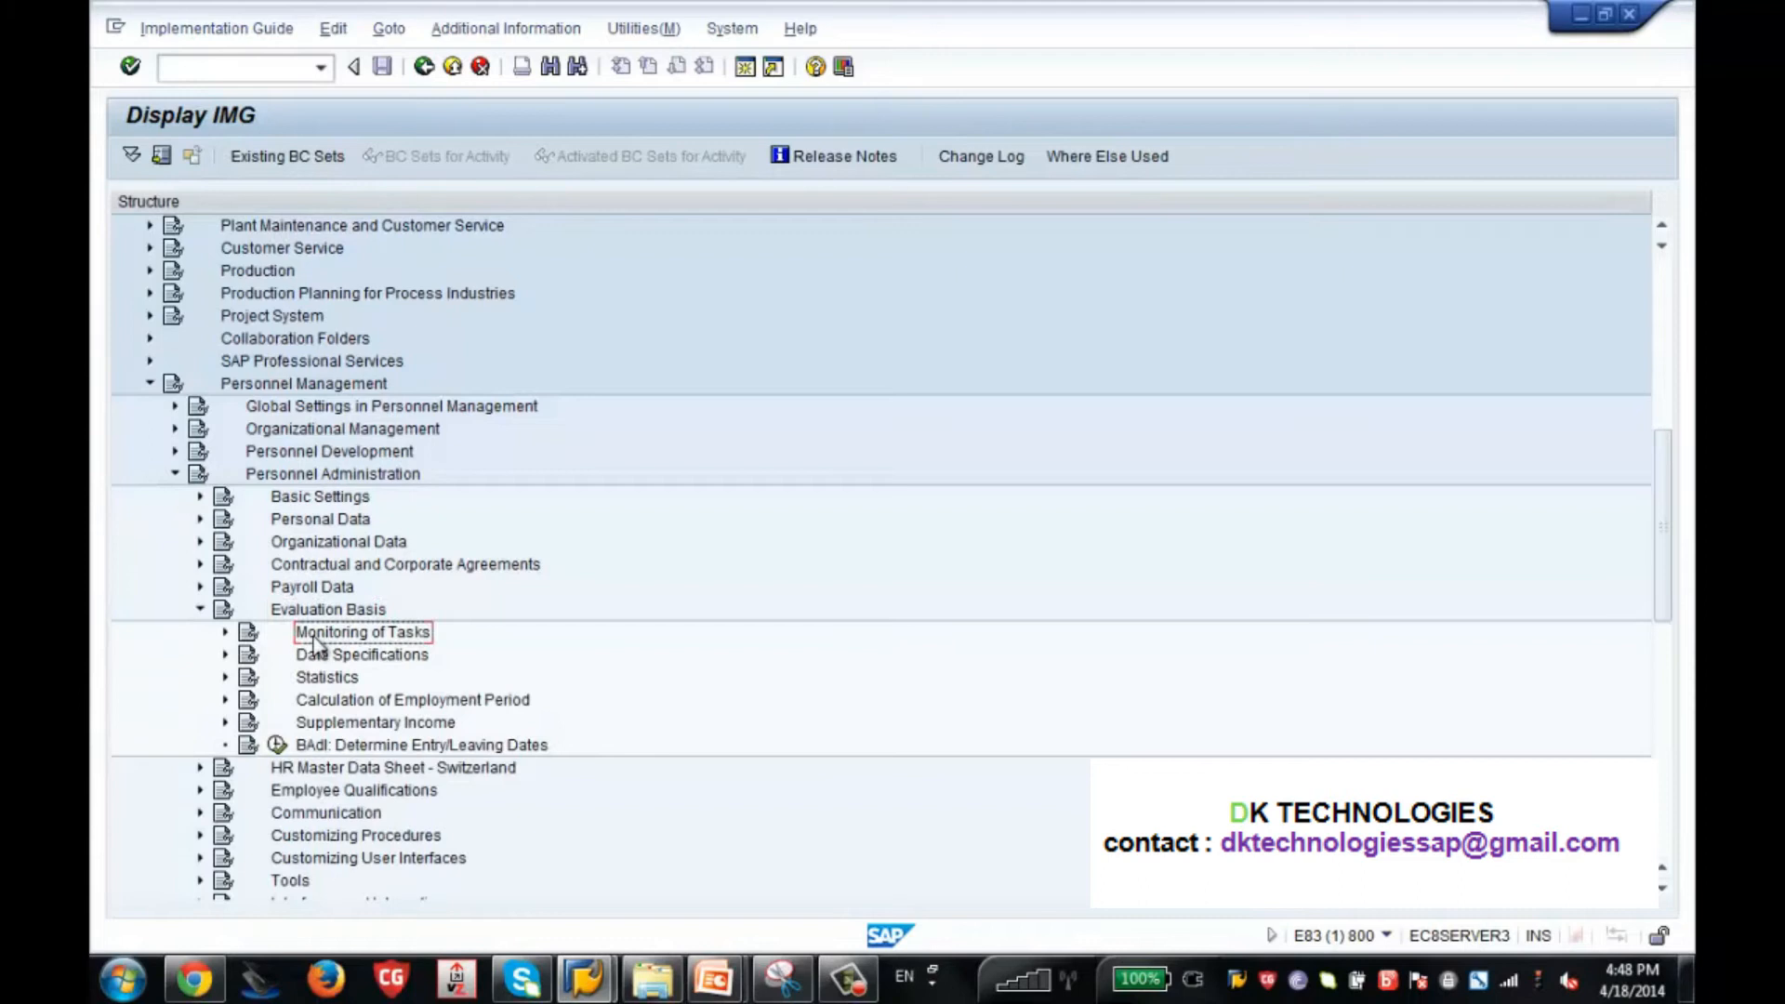
click(225, 632)
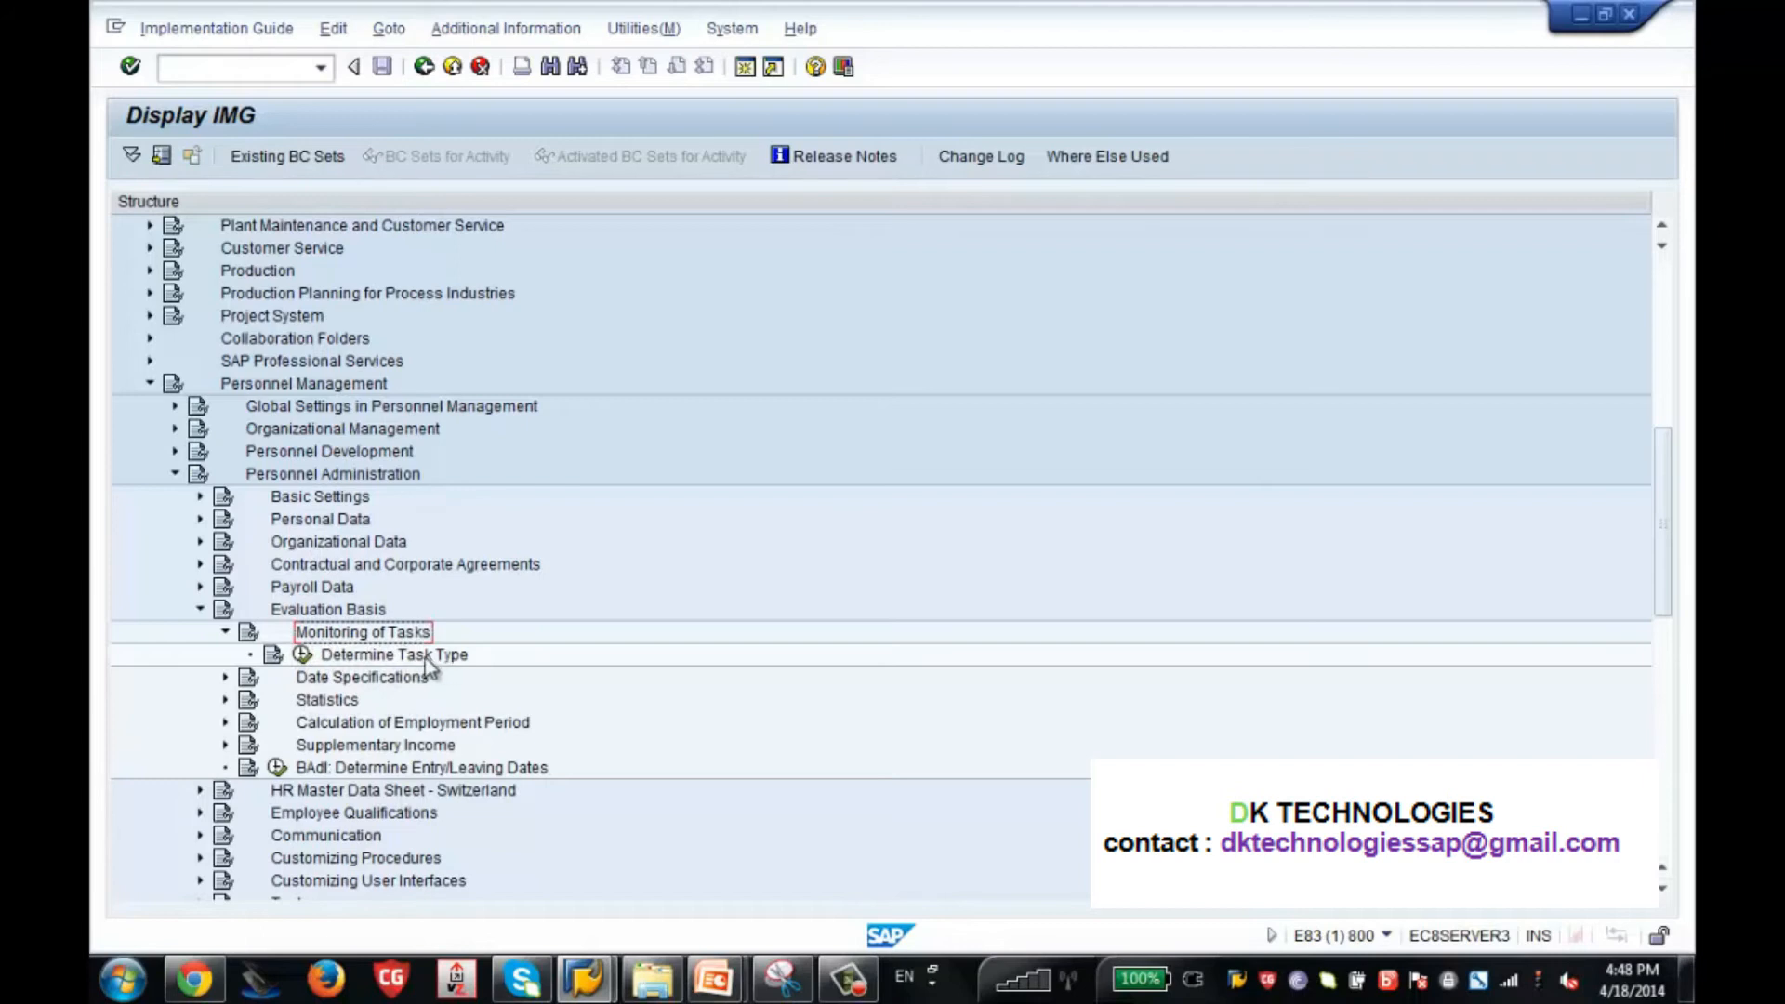
click(303, 654)
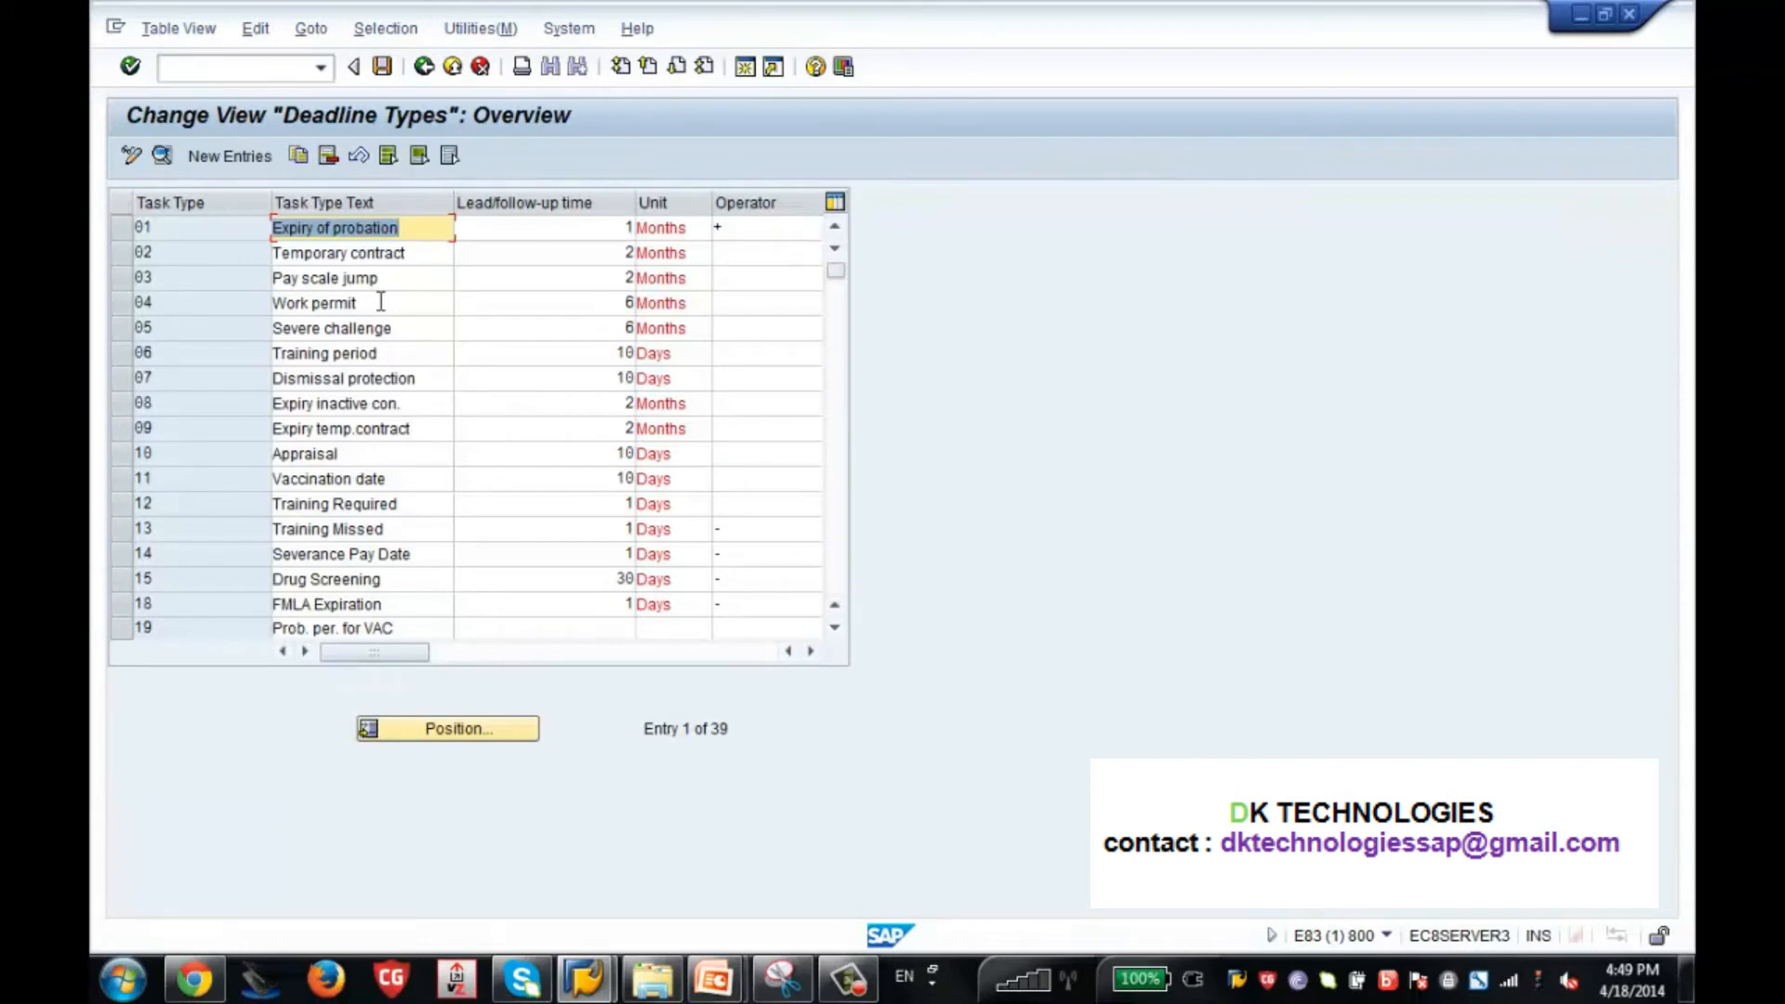
Set the operator of task type 01, Expiry of probation, to "-".
click(119, 229)
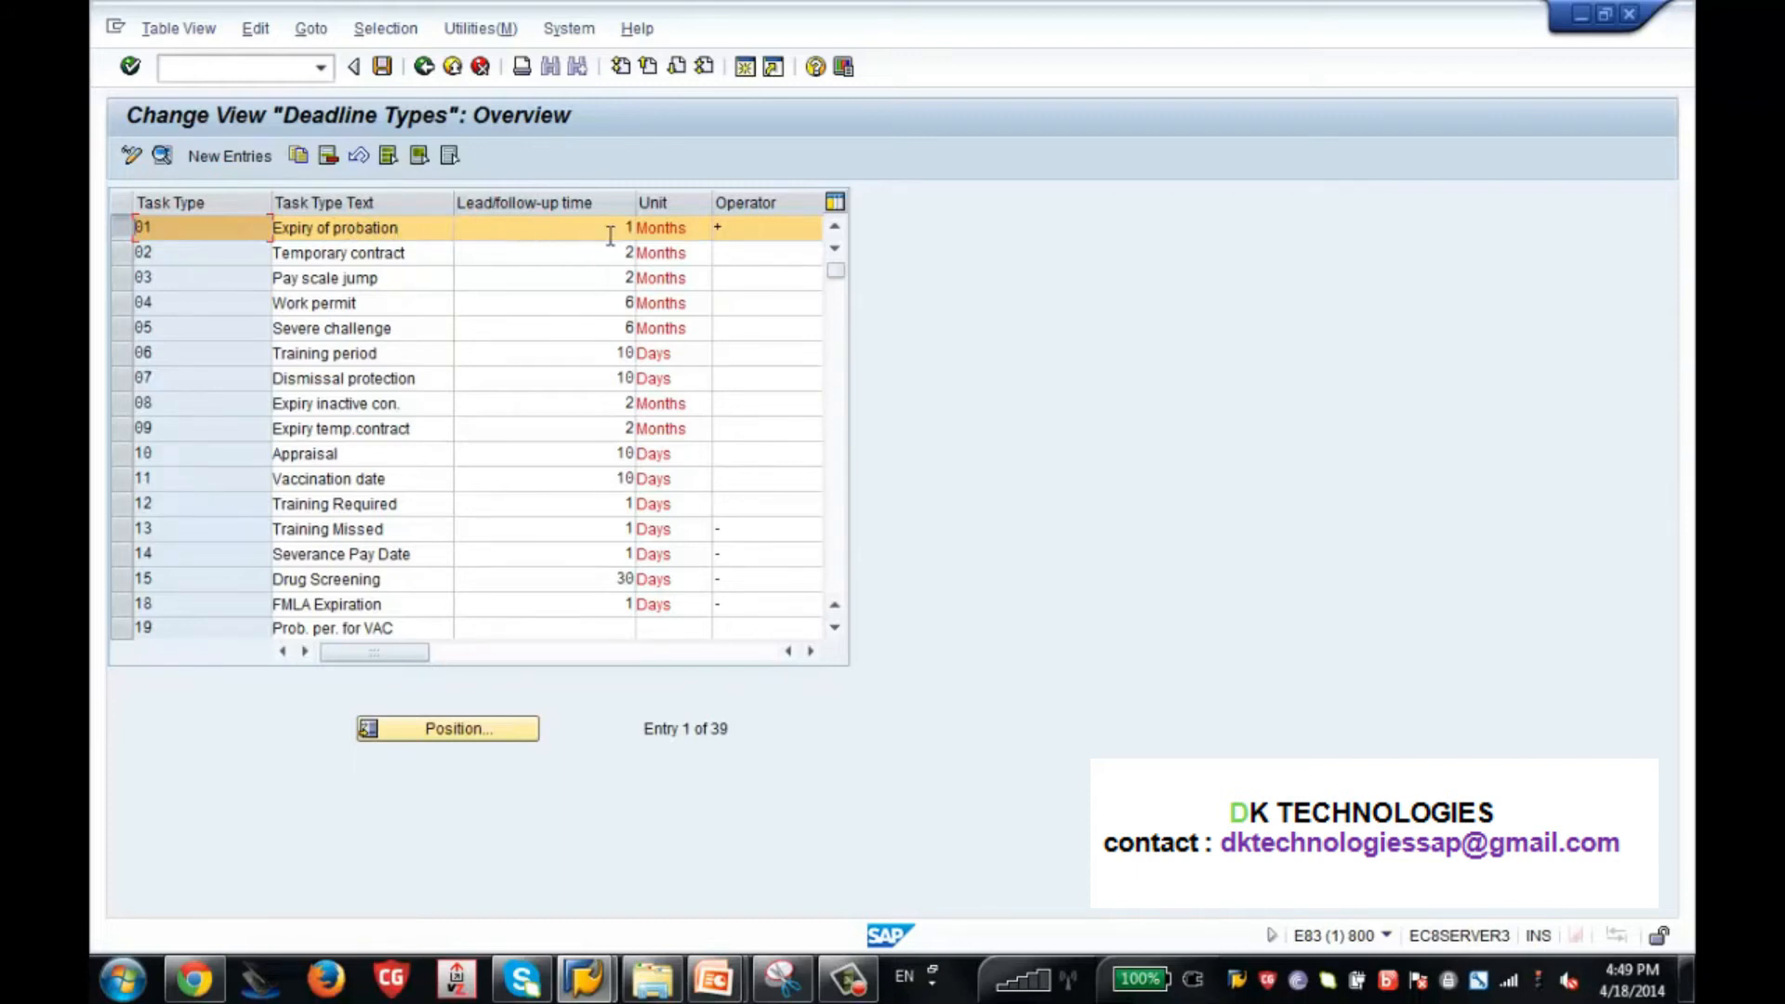
click(735, 230)
key(BackSpace)
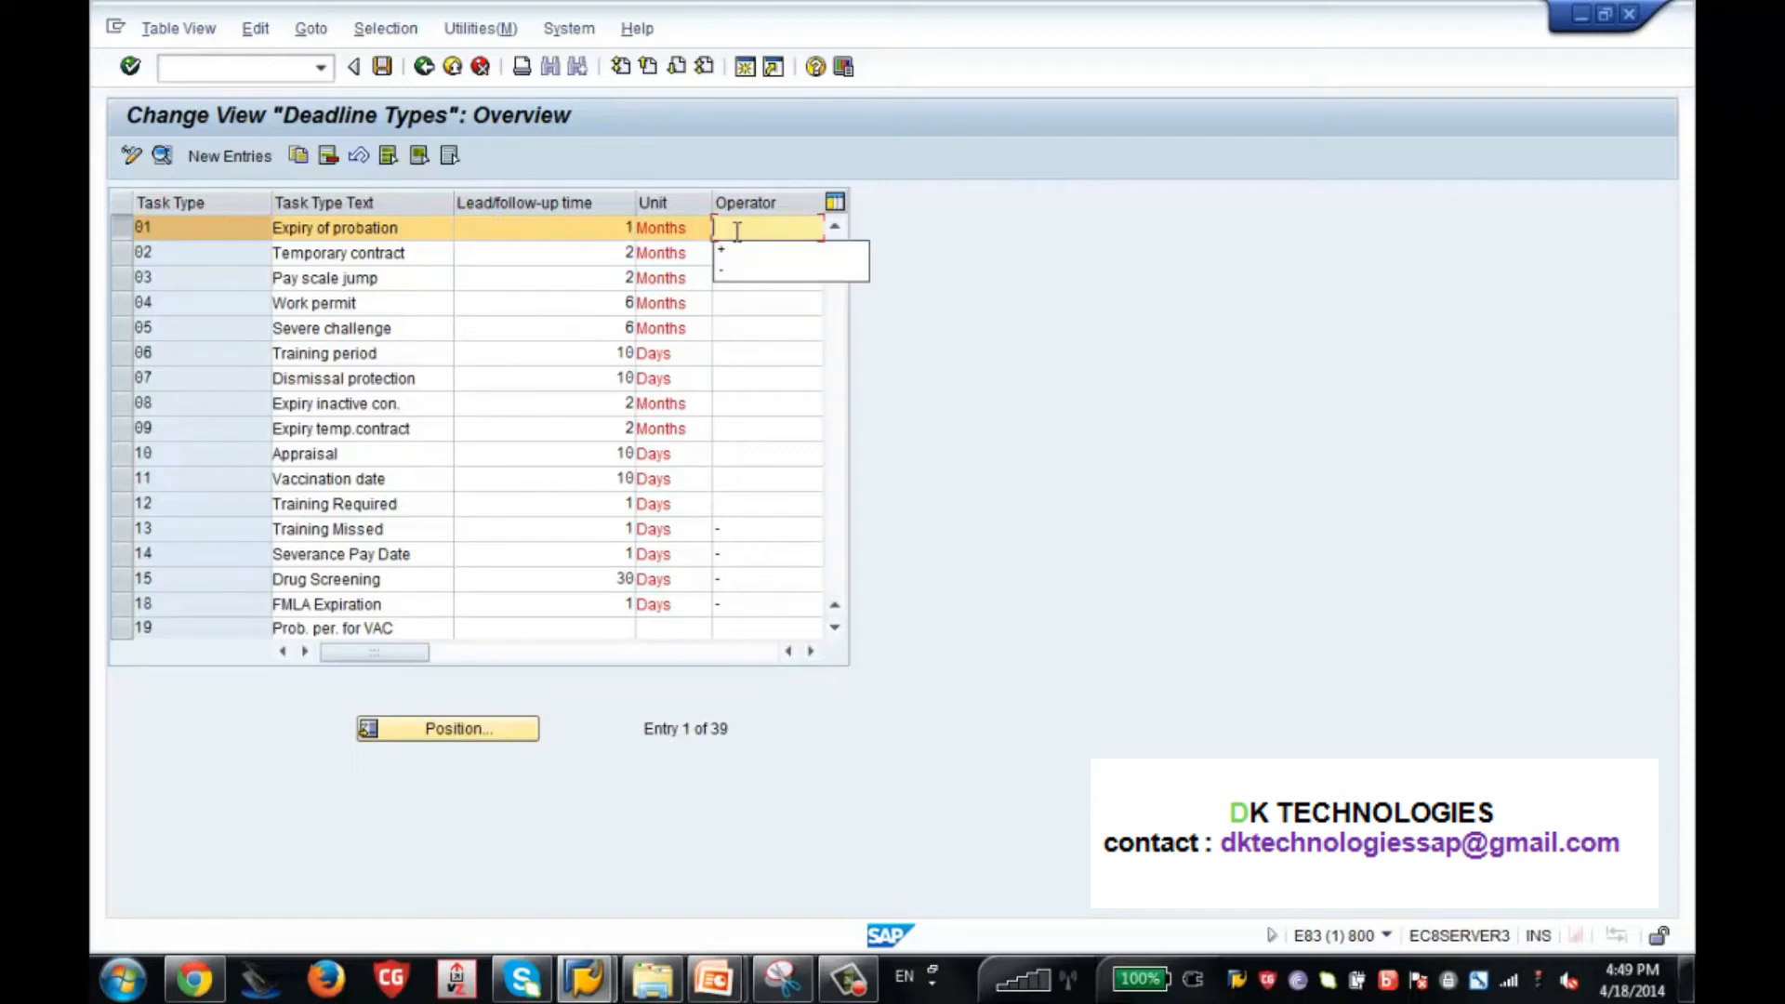
text(1)
key(BackSpace)
text(-)
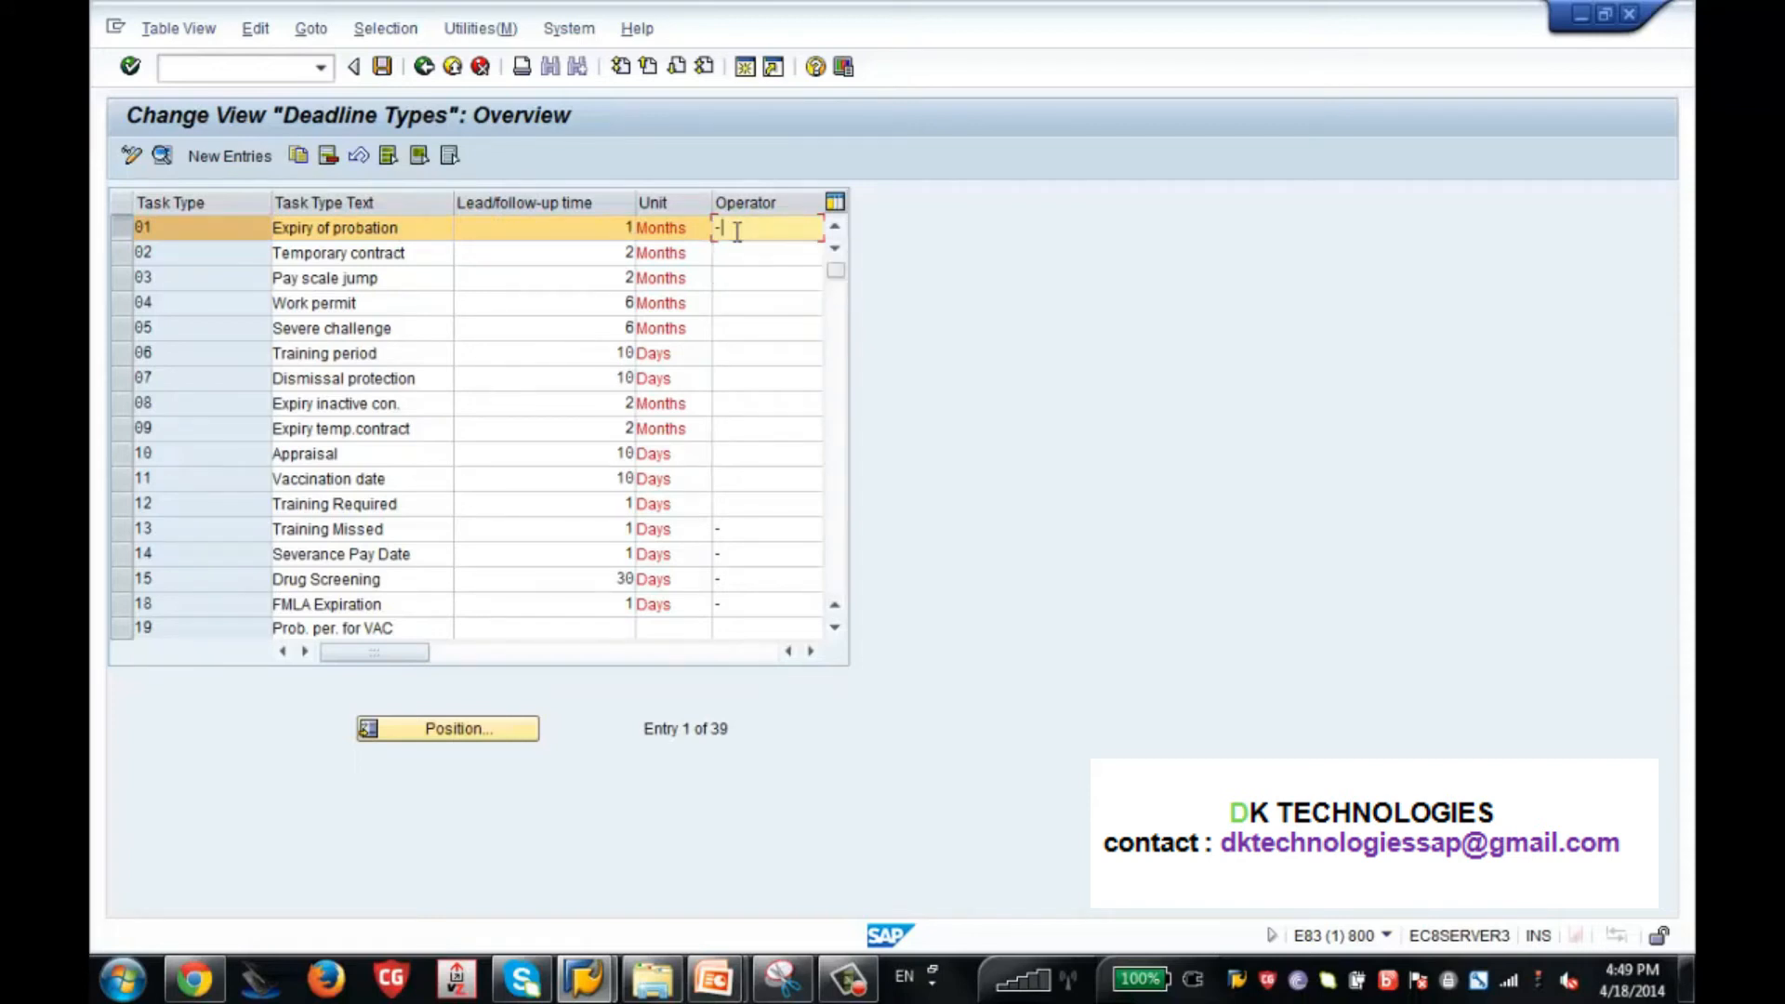
Review the available operator values and their descriptions for task type 01 without changing the entry.
click(811, 652)
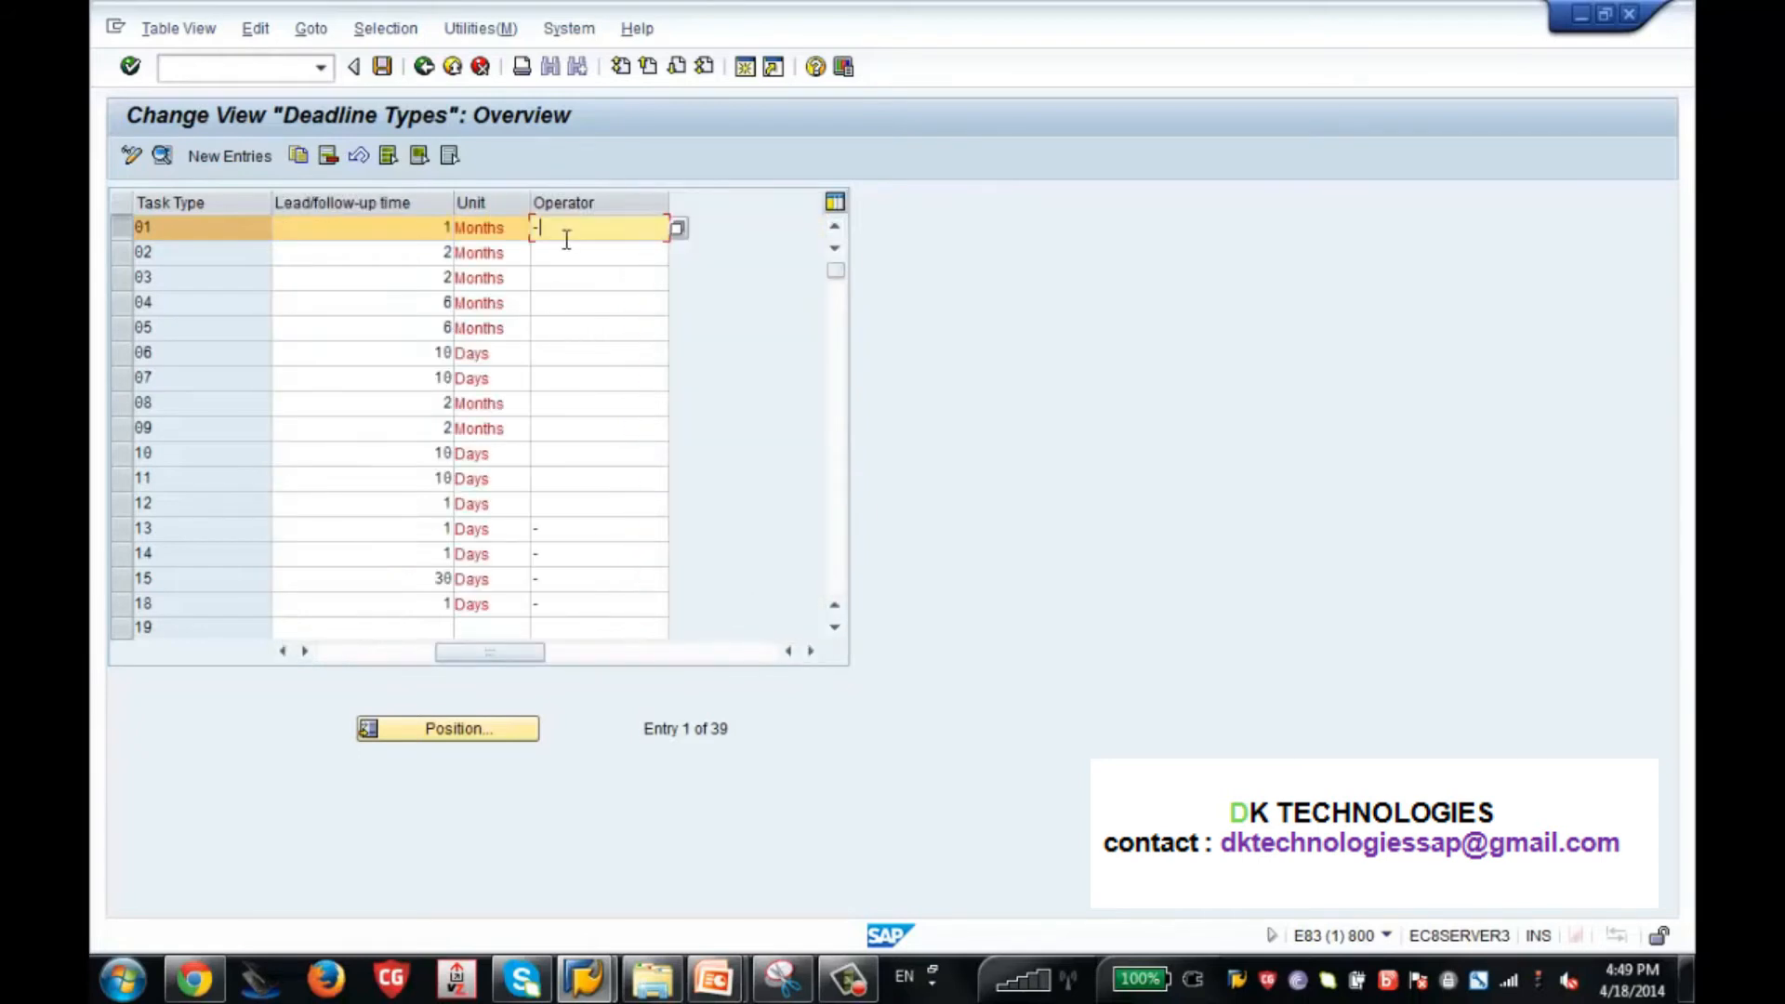
click(678, 229)
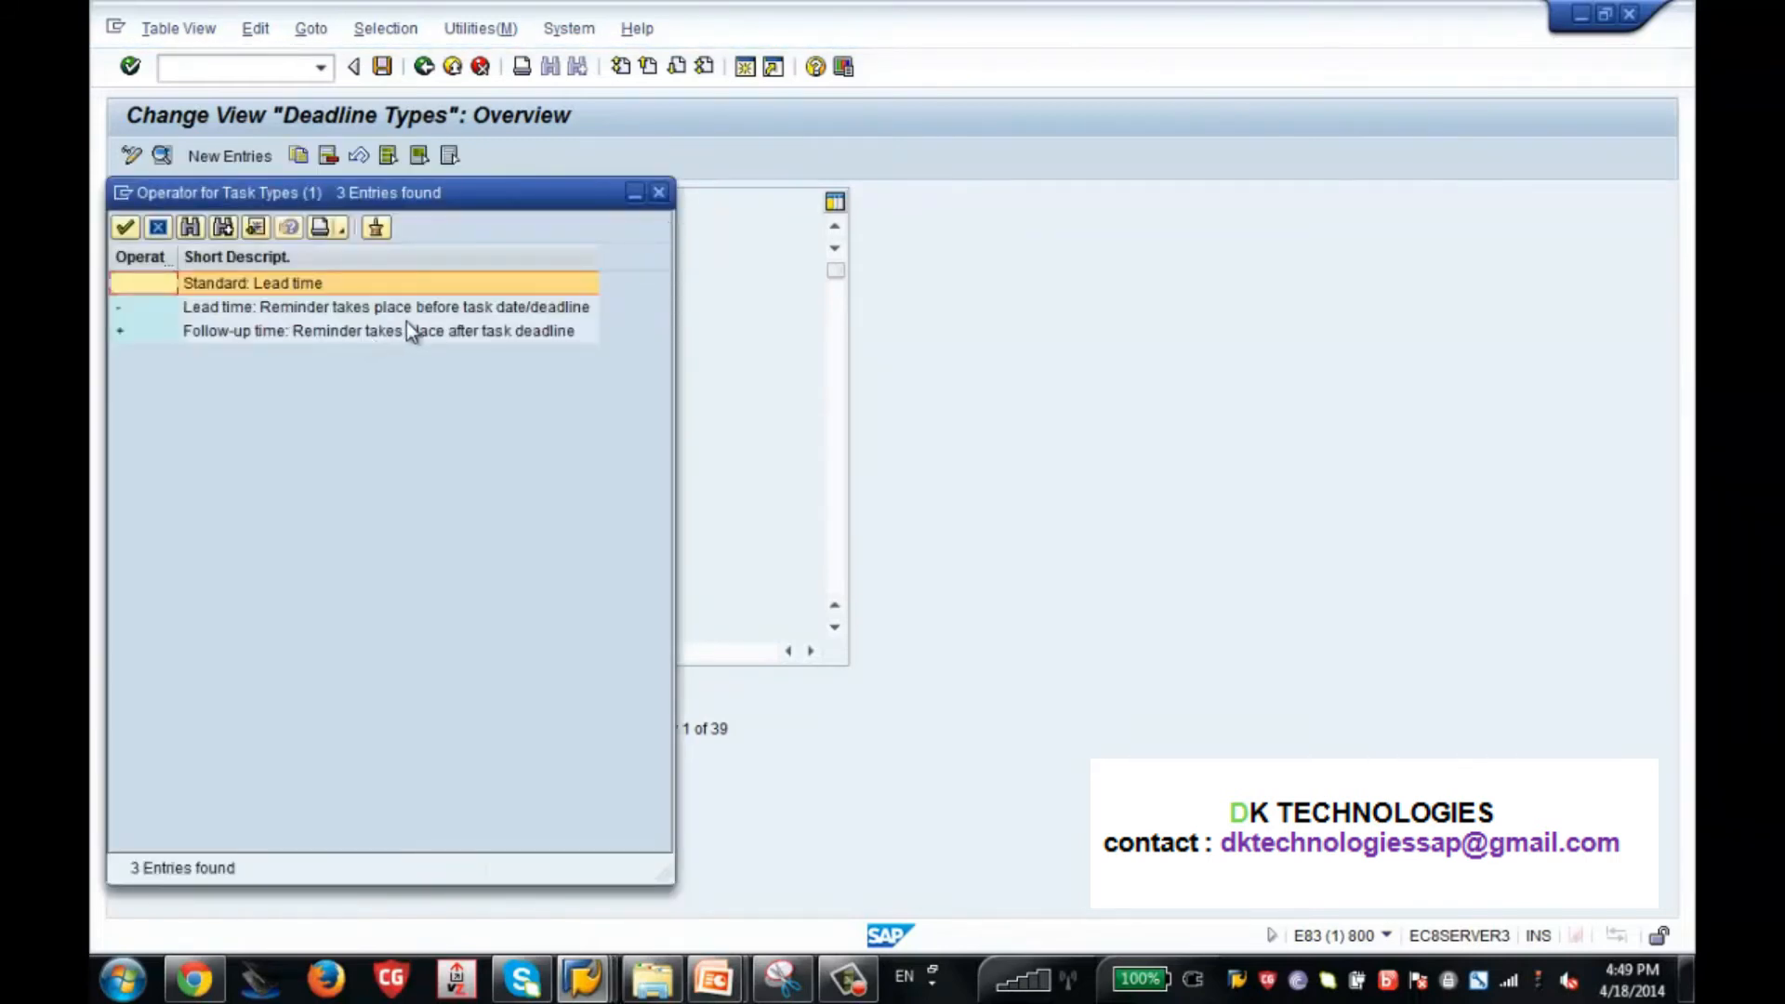
click(659, 192)
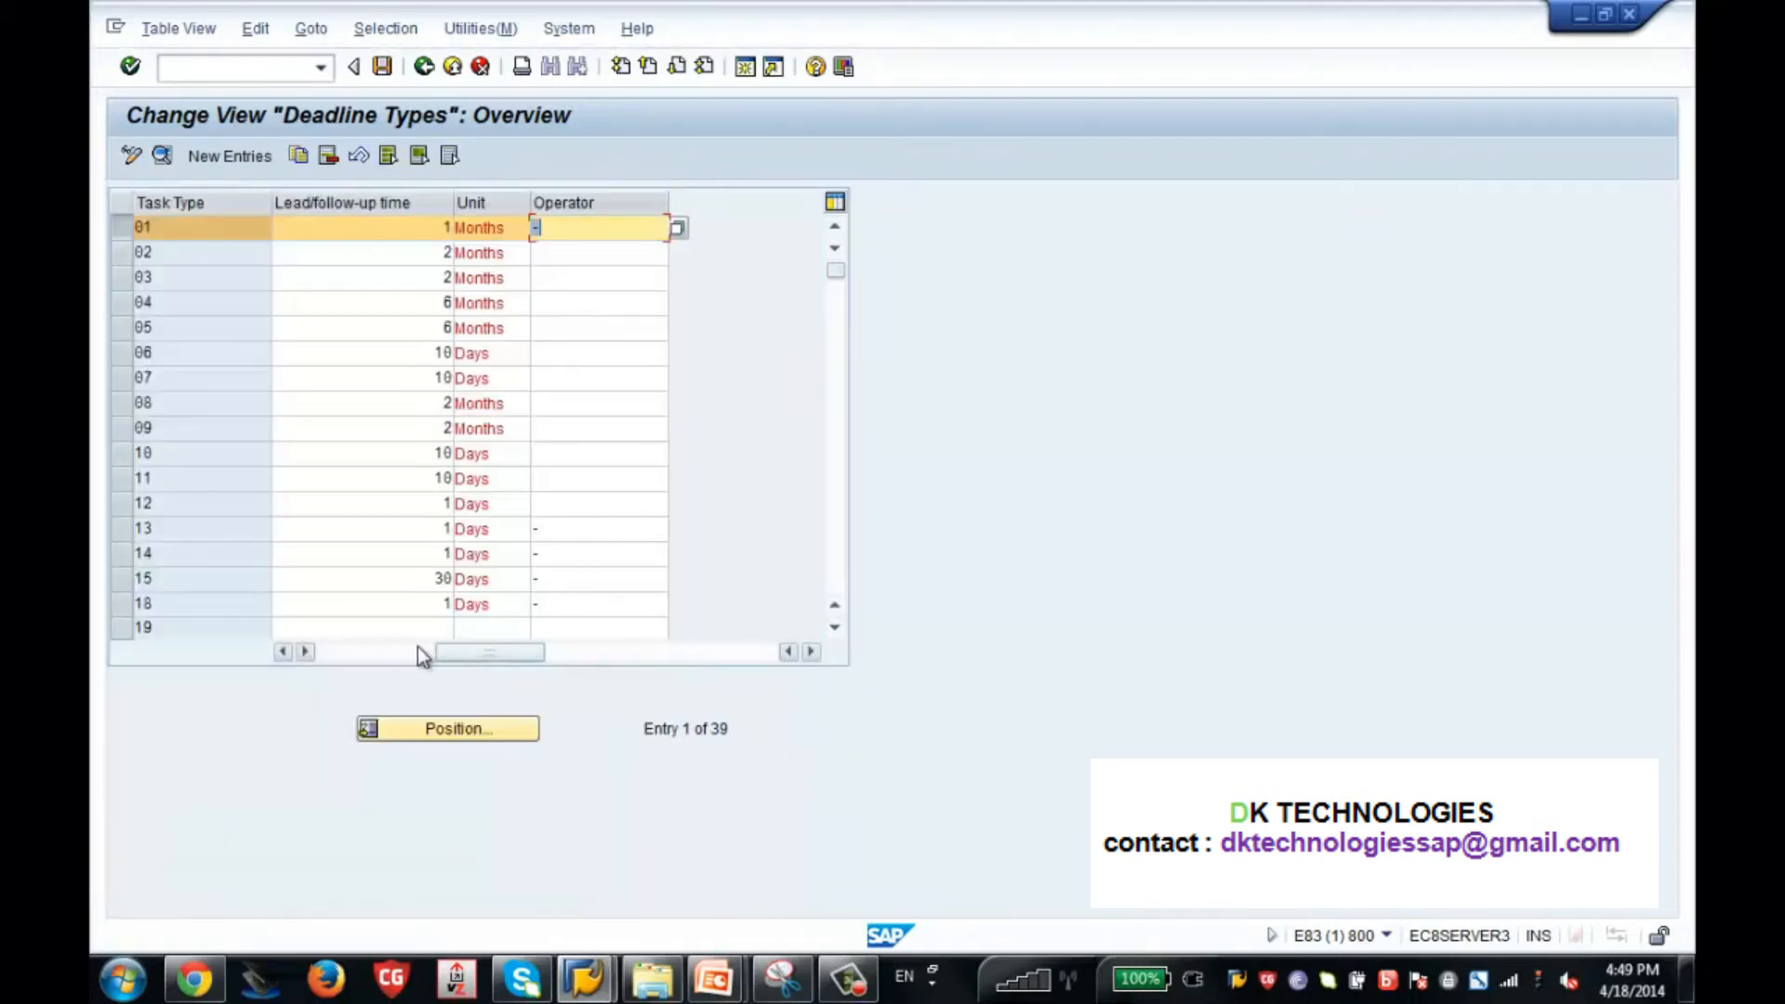
click(389, 653)
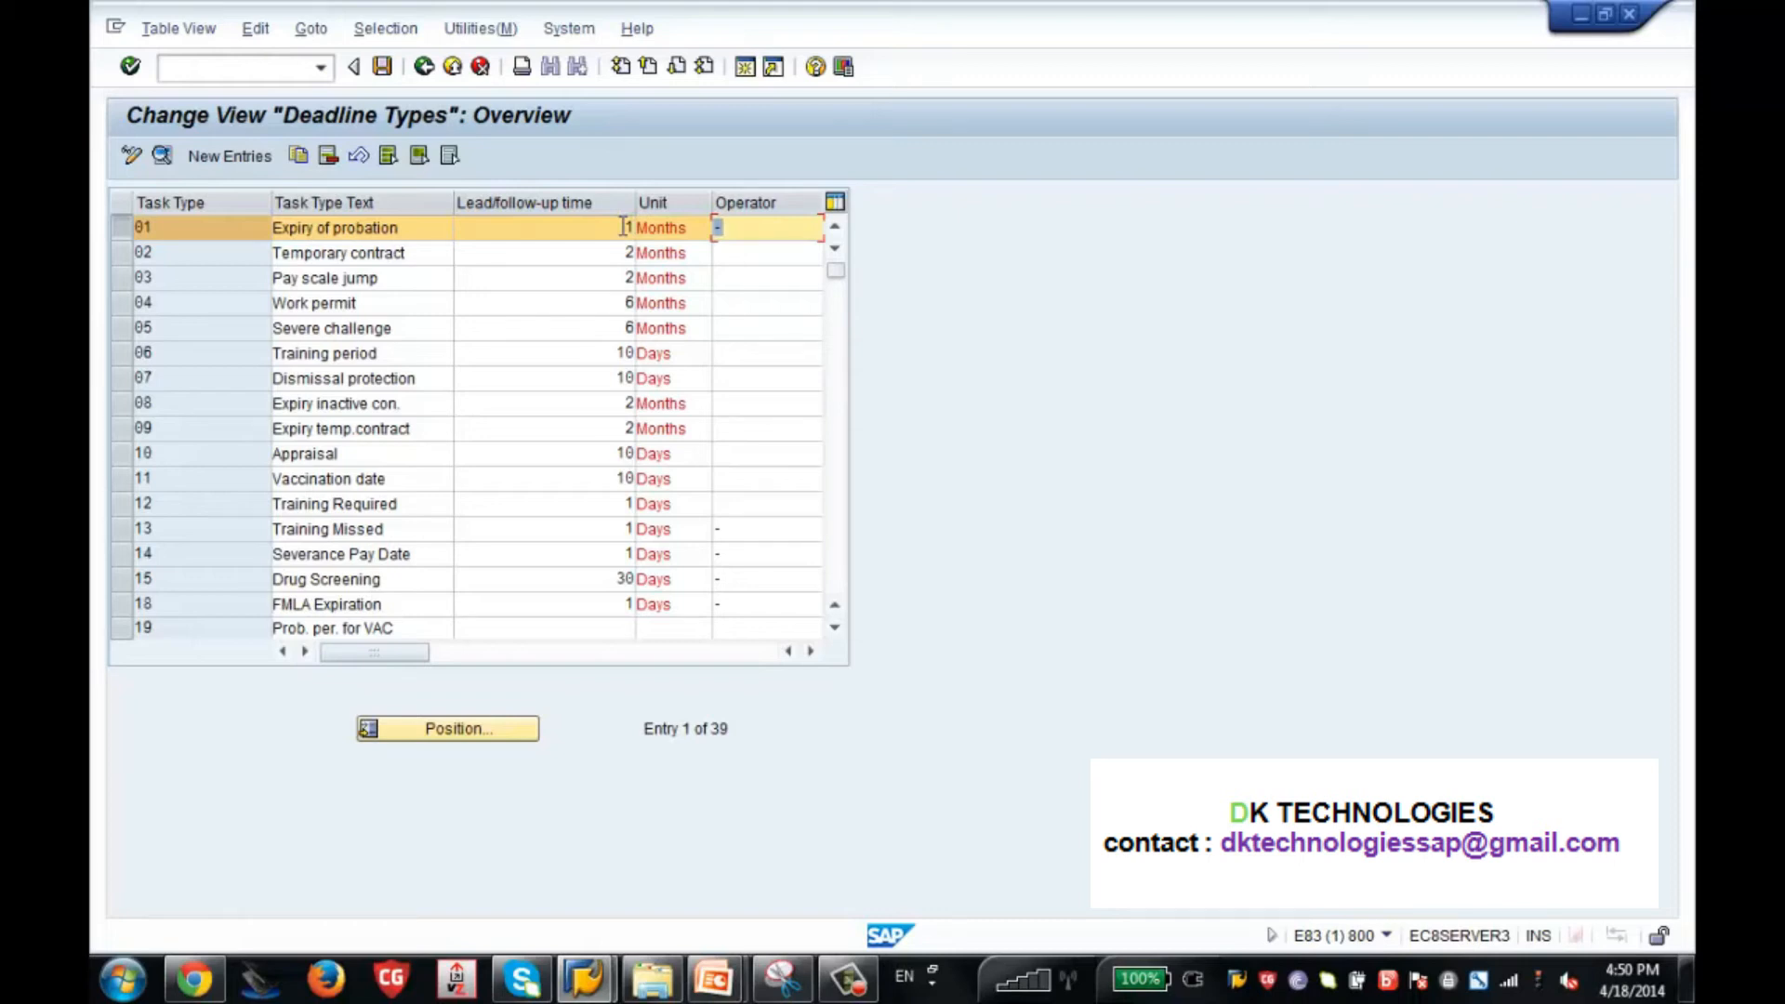
Save the deadline type change to the SAP HCM Training customizing request and return to the IMG structure.
click(384, 69)
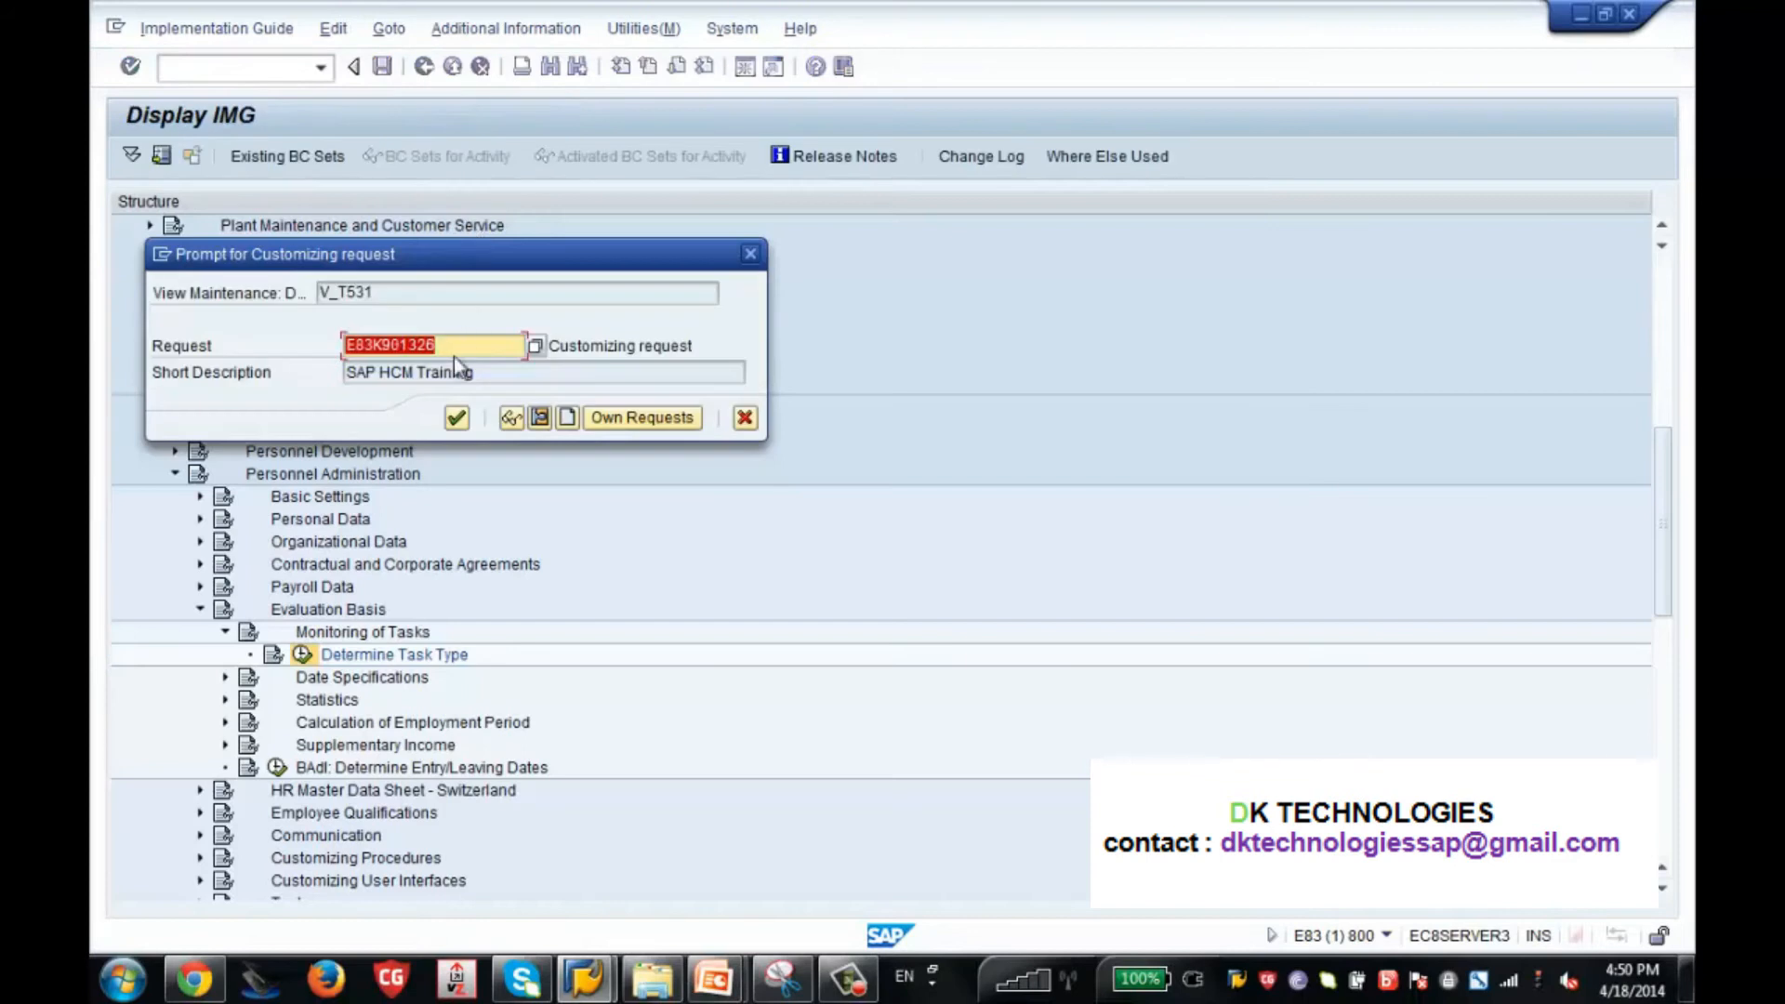
click(455, 419)
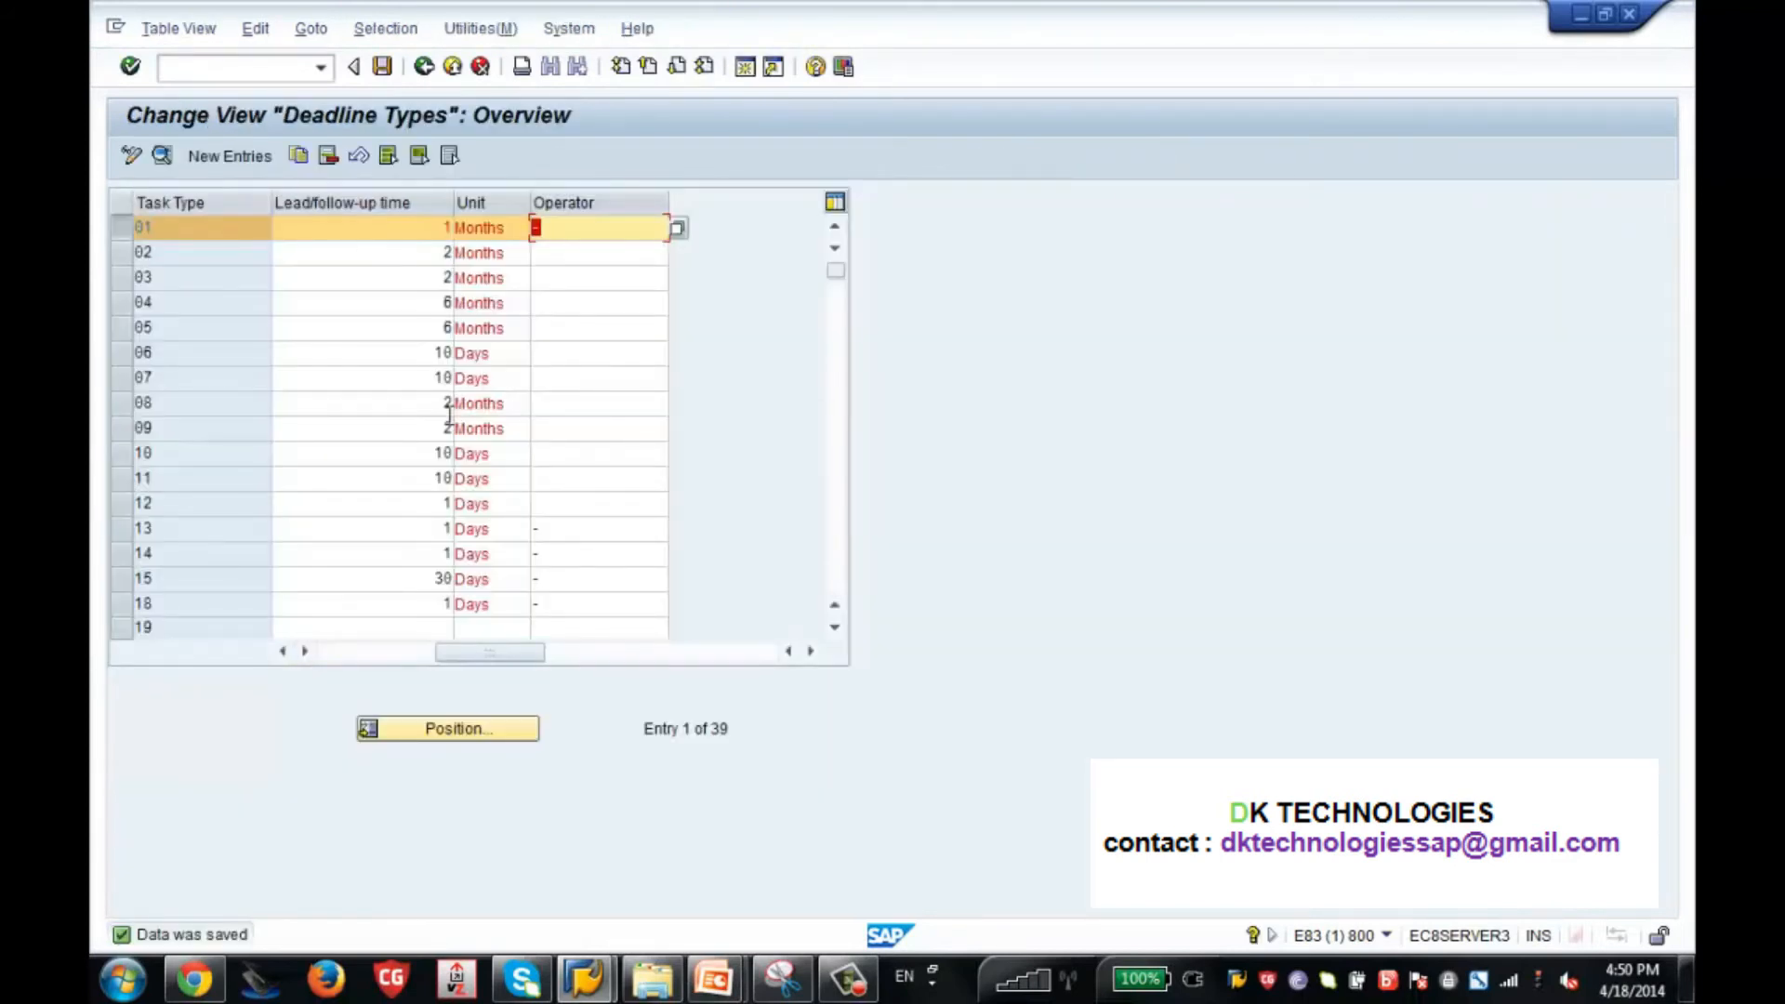
click(362, 654)
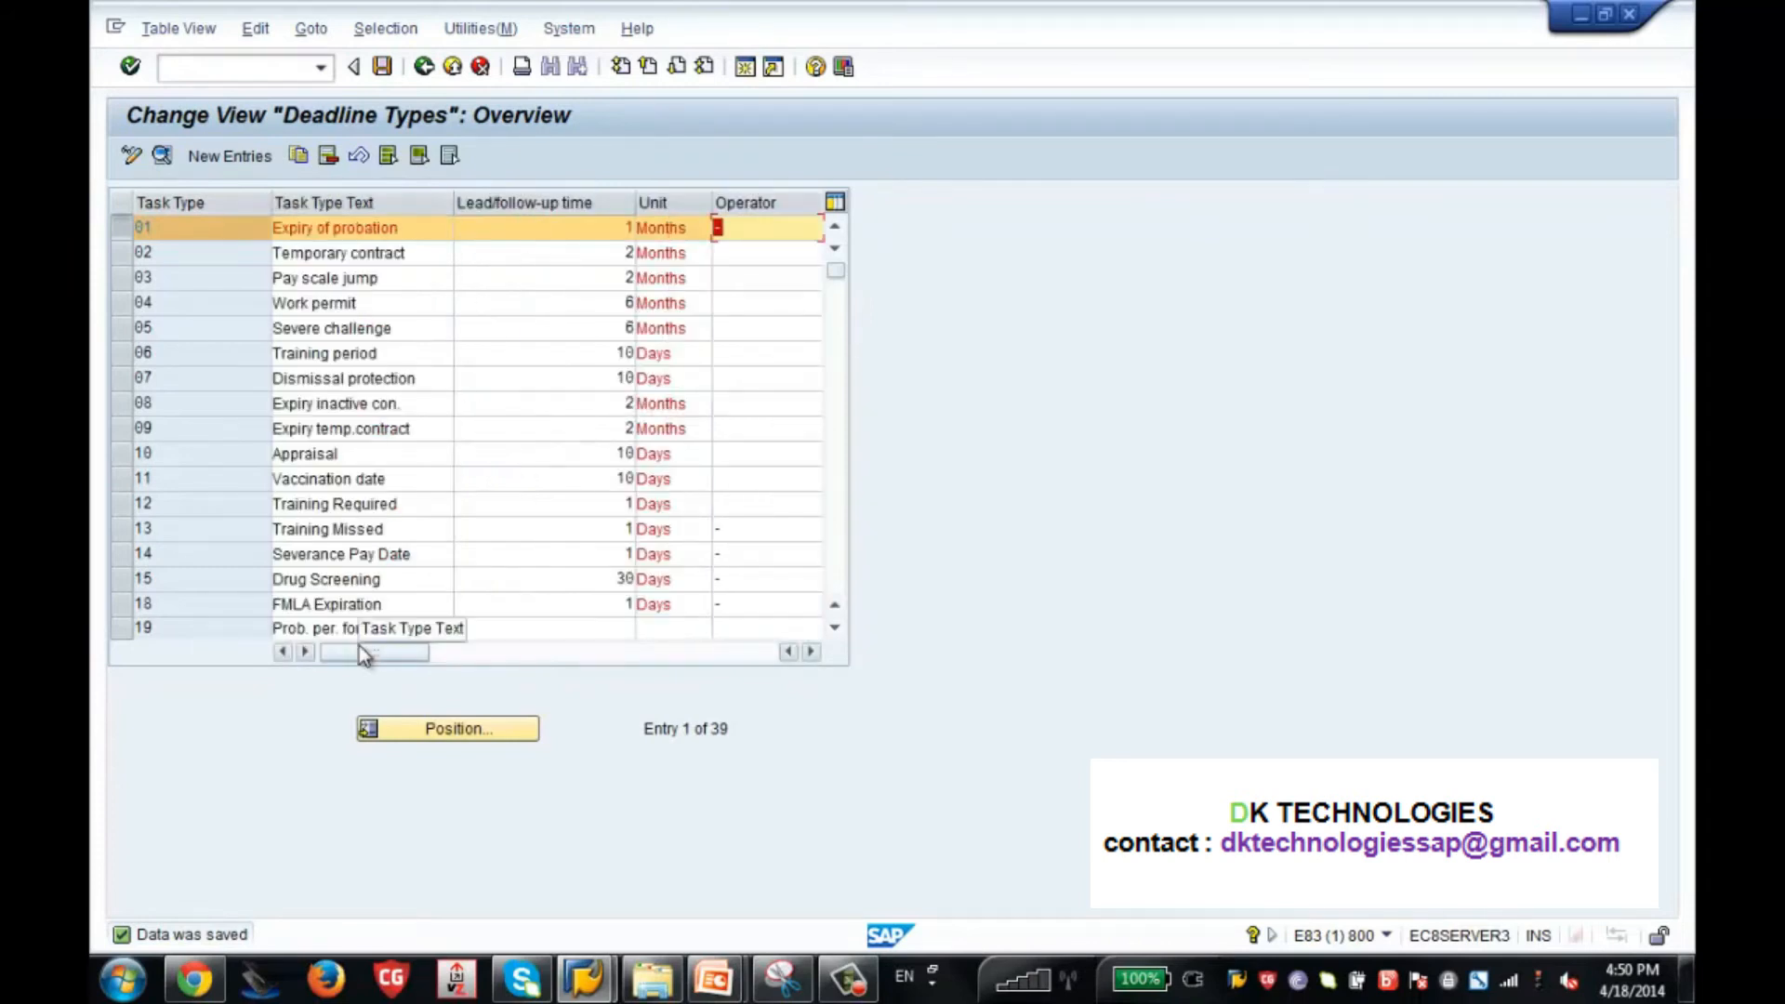
click(424, 67)
Try to open transaction PA30 in a new session and switch to its Maintain HR Master Data window.
click(283, 70)
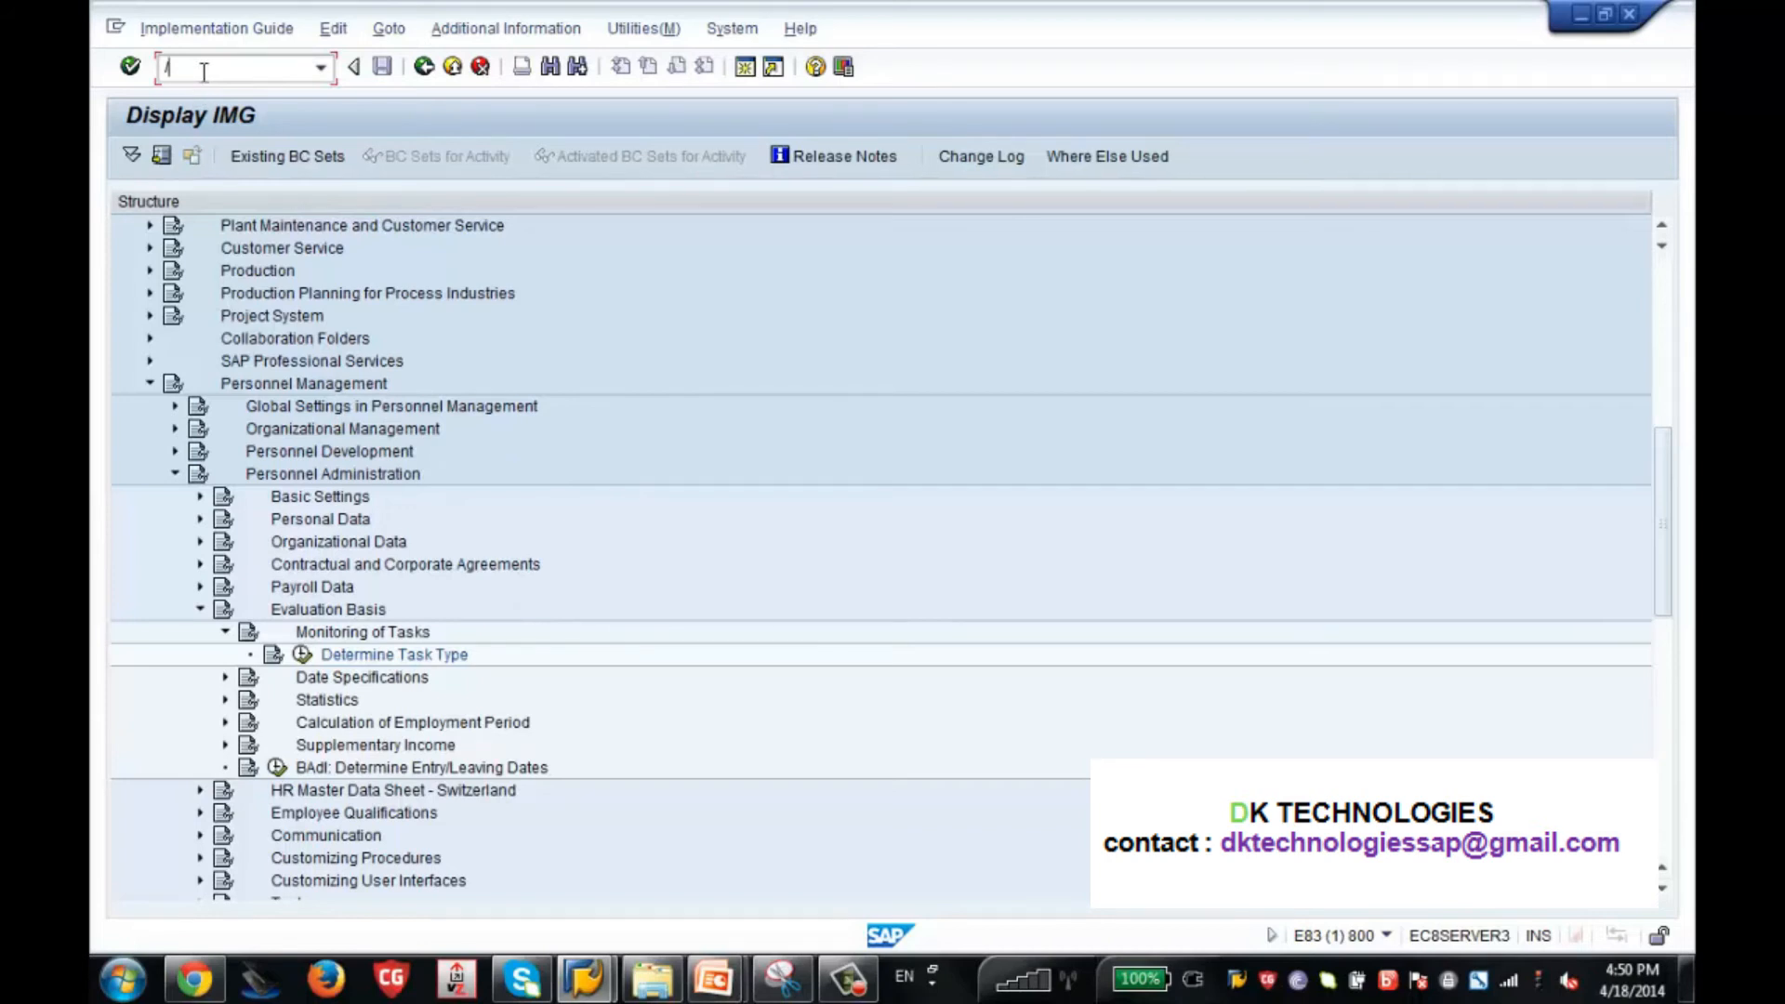
text(opa30)
key(Return)
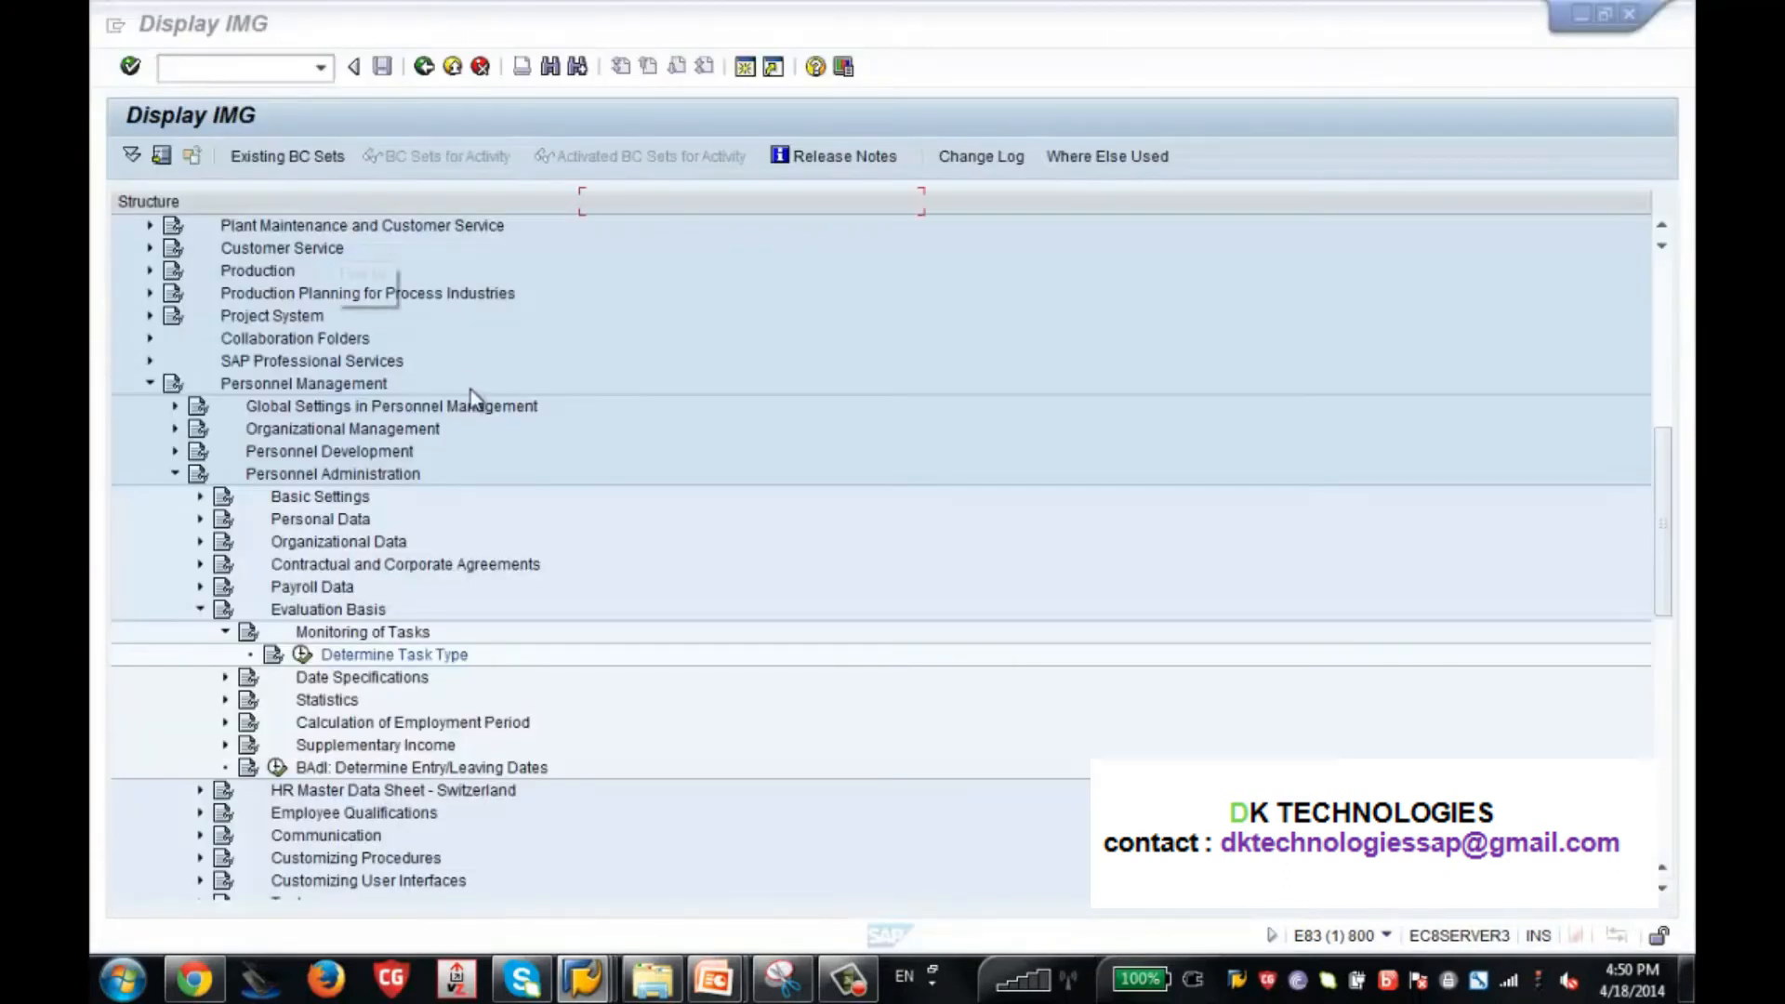
mouse_move(586, 979)
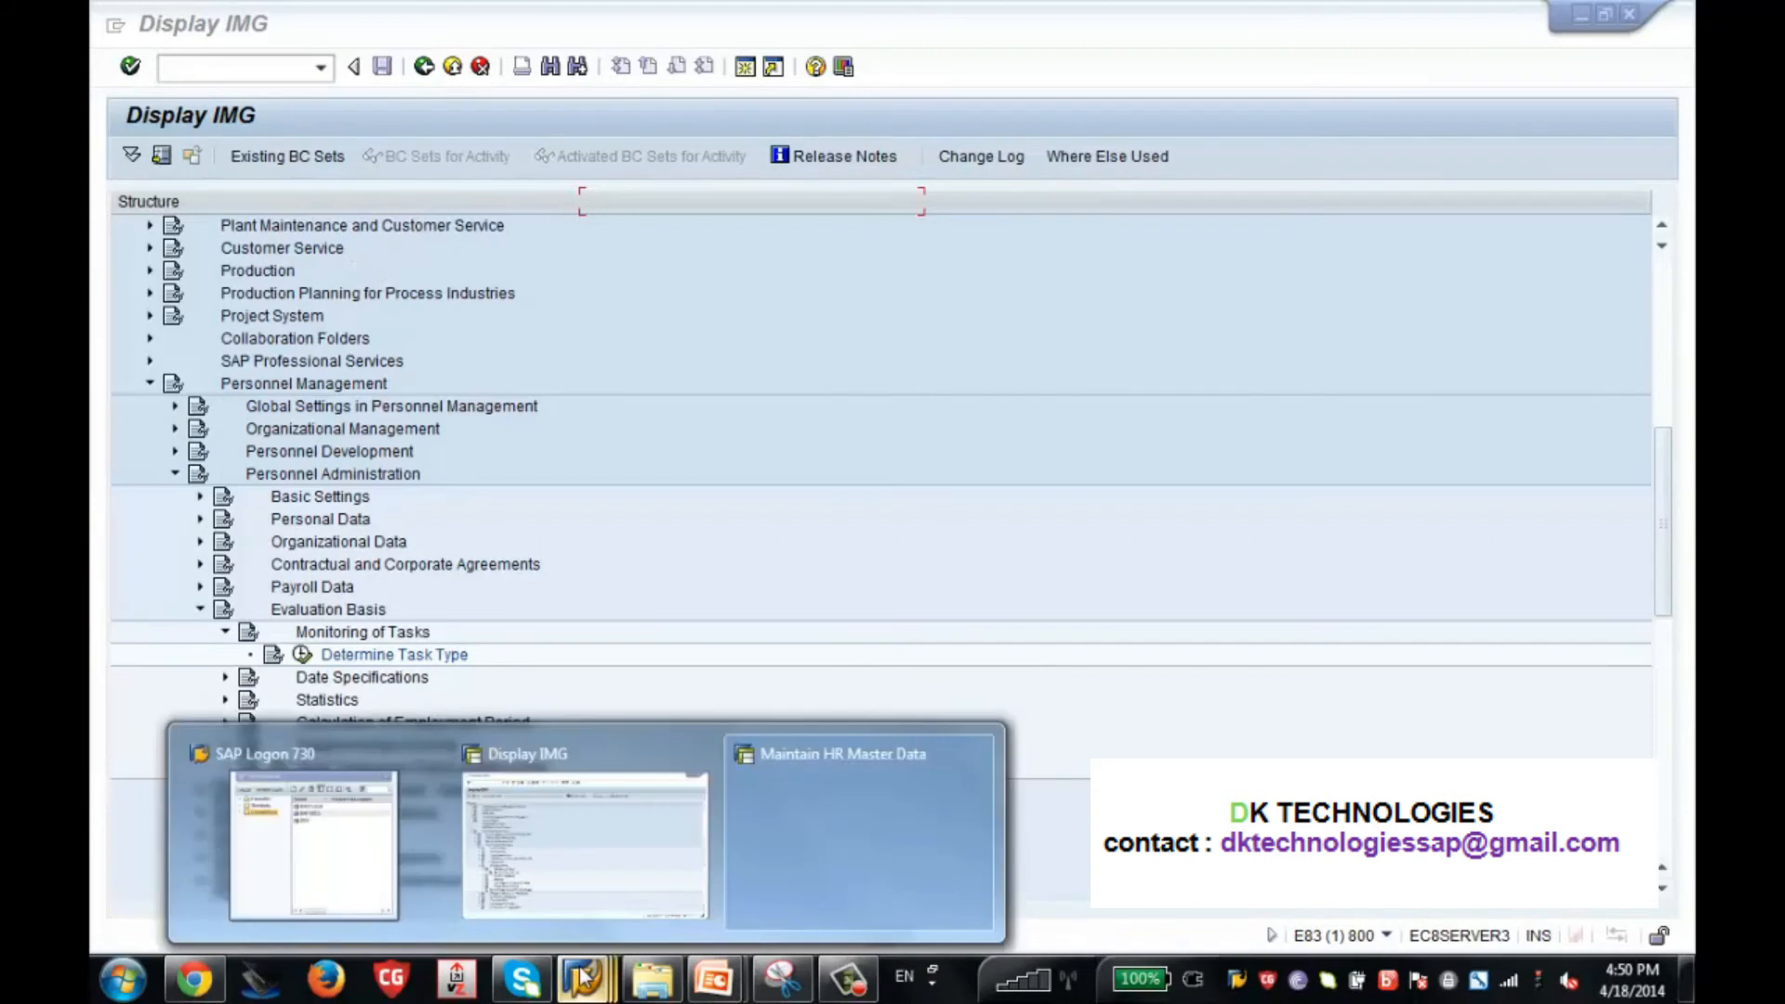
click(810, 812)
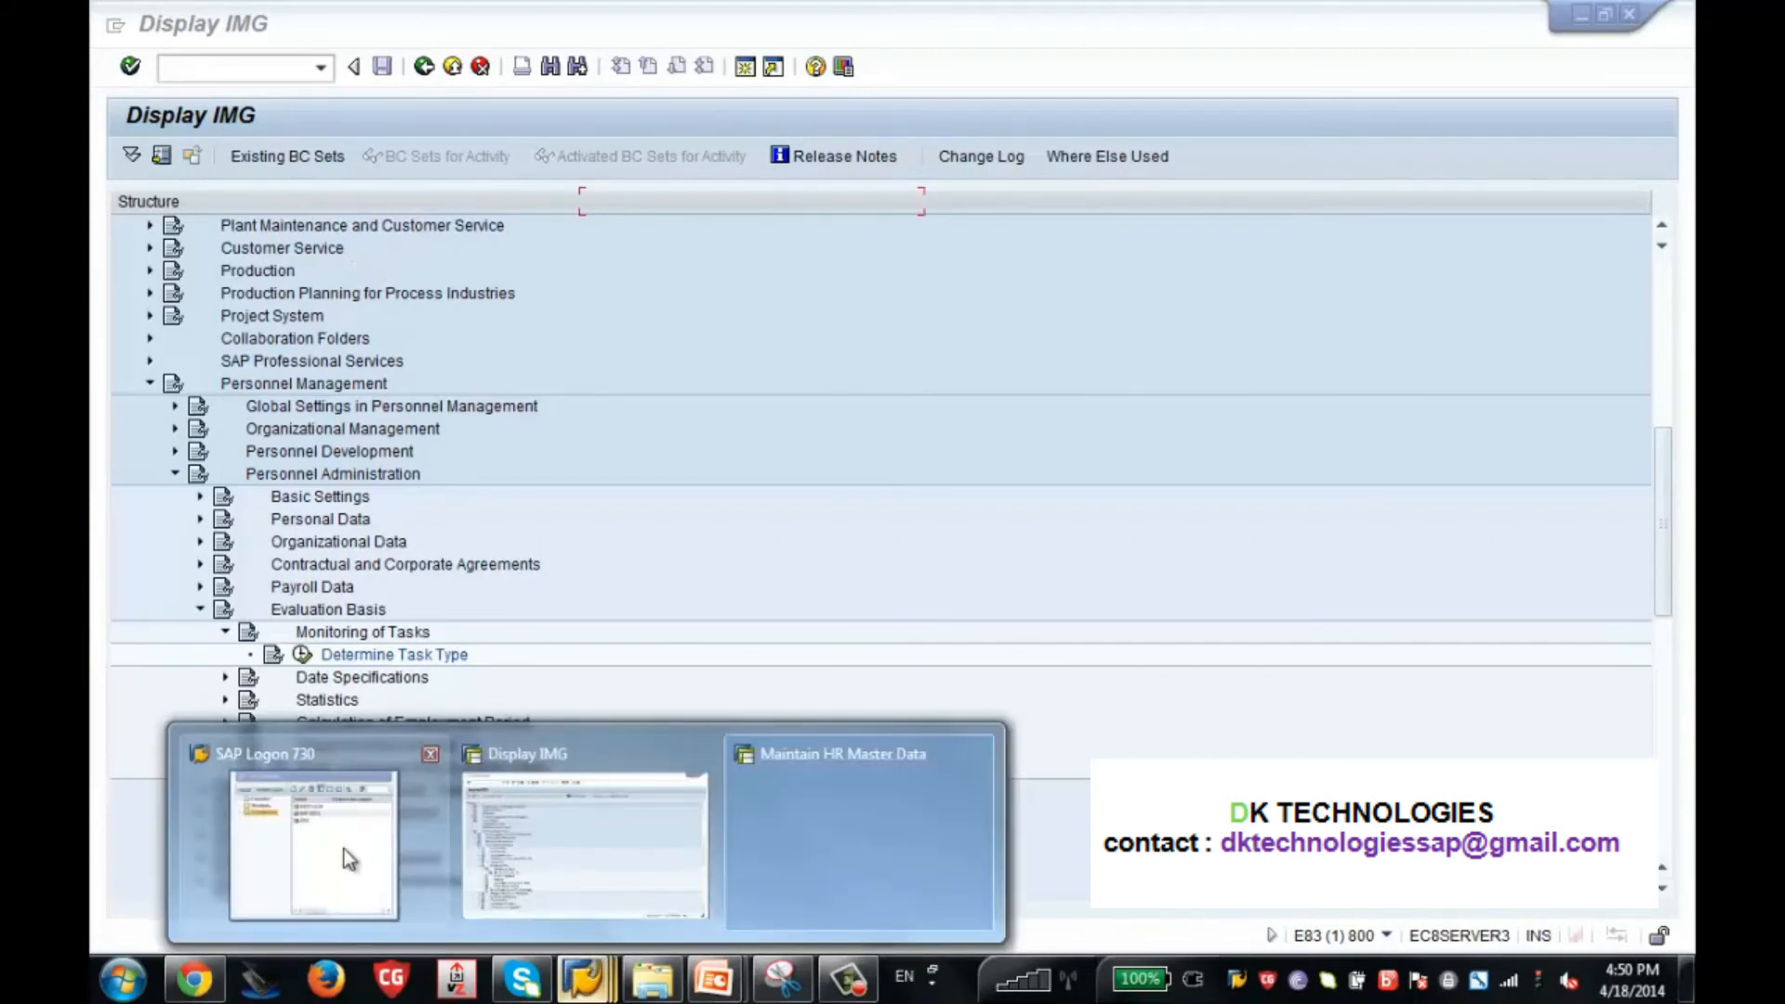
Log on to SAP IDES again with the user name and account password, ending any other logons in the system.
click(344, 849)
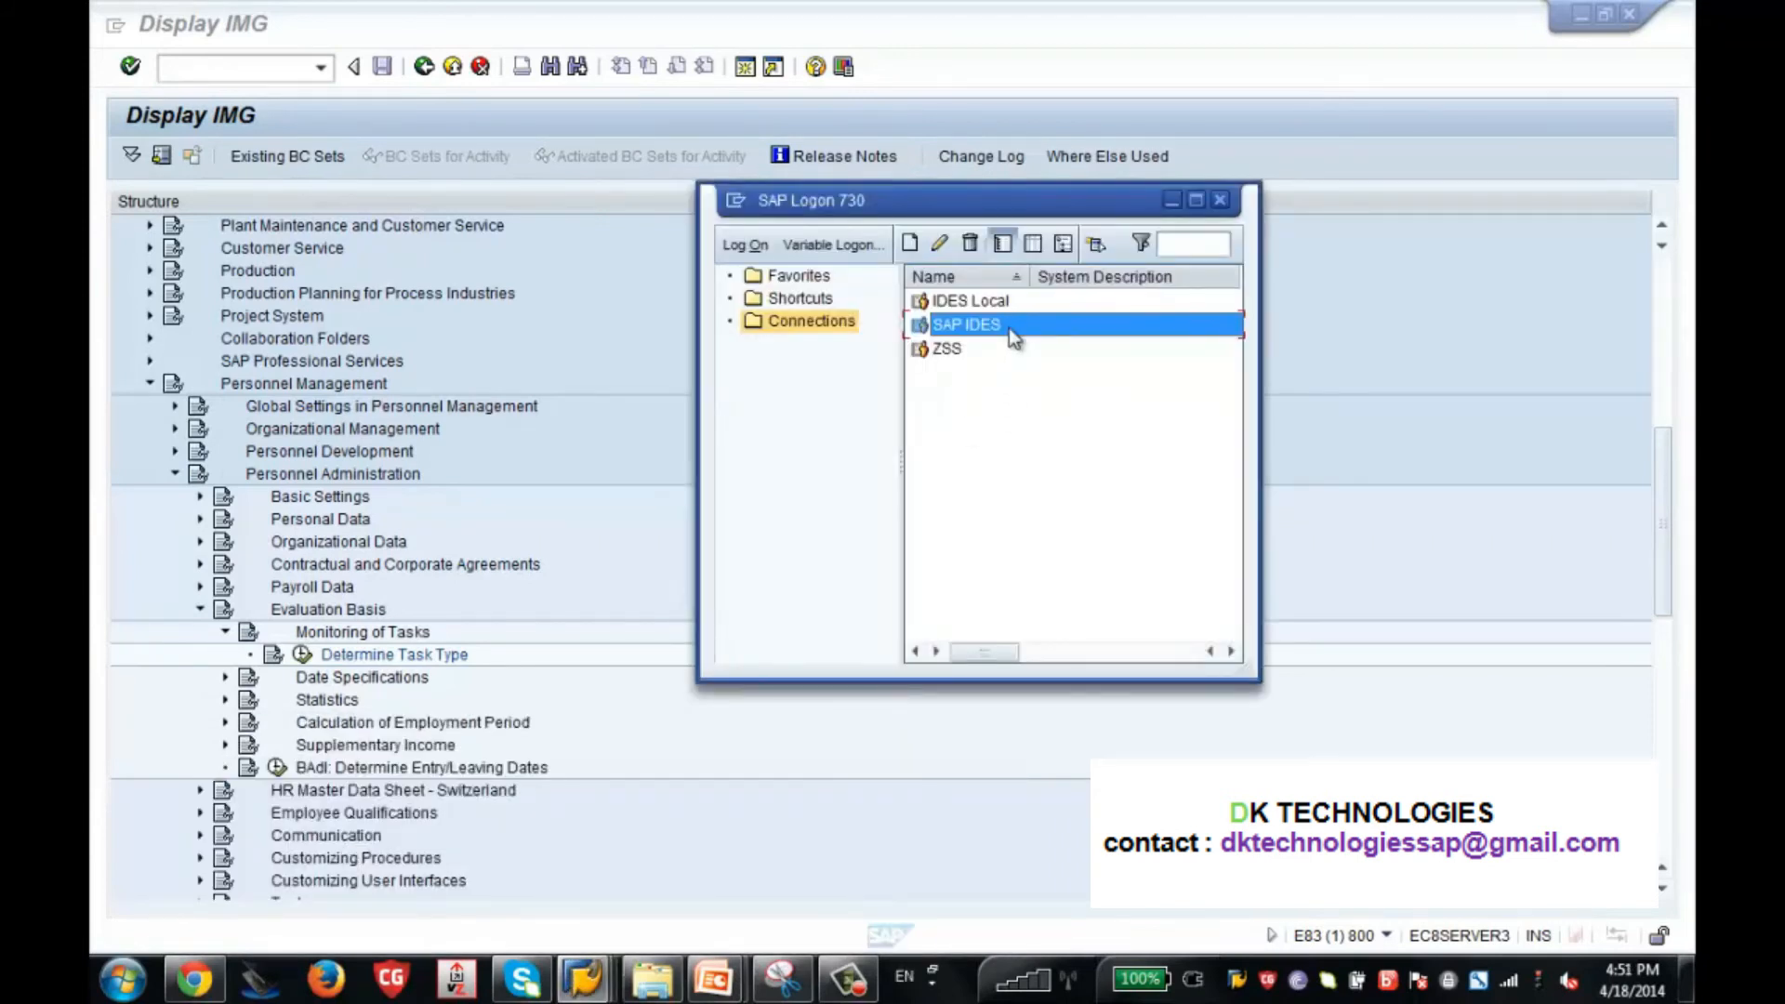
double_click(1008, 327)
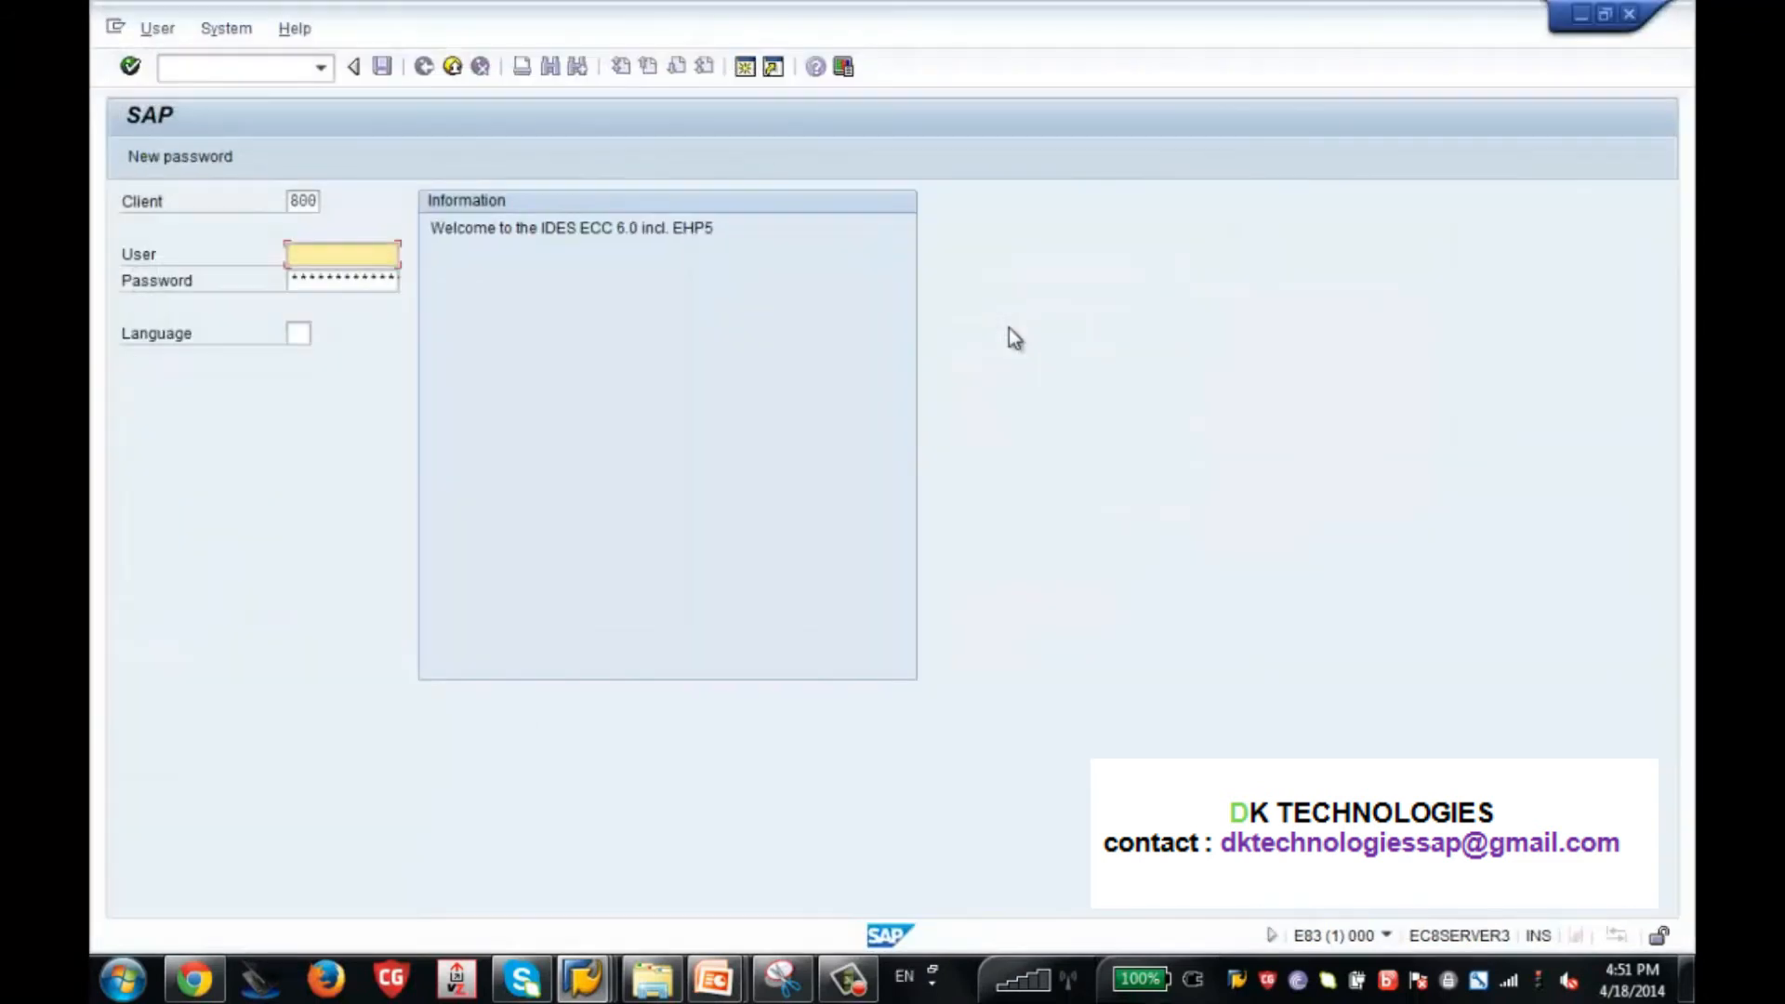
text(user12)
key(Tab)
text(*******)
key(Return)
click(266, 694)
click(875, 840)
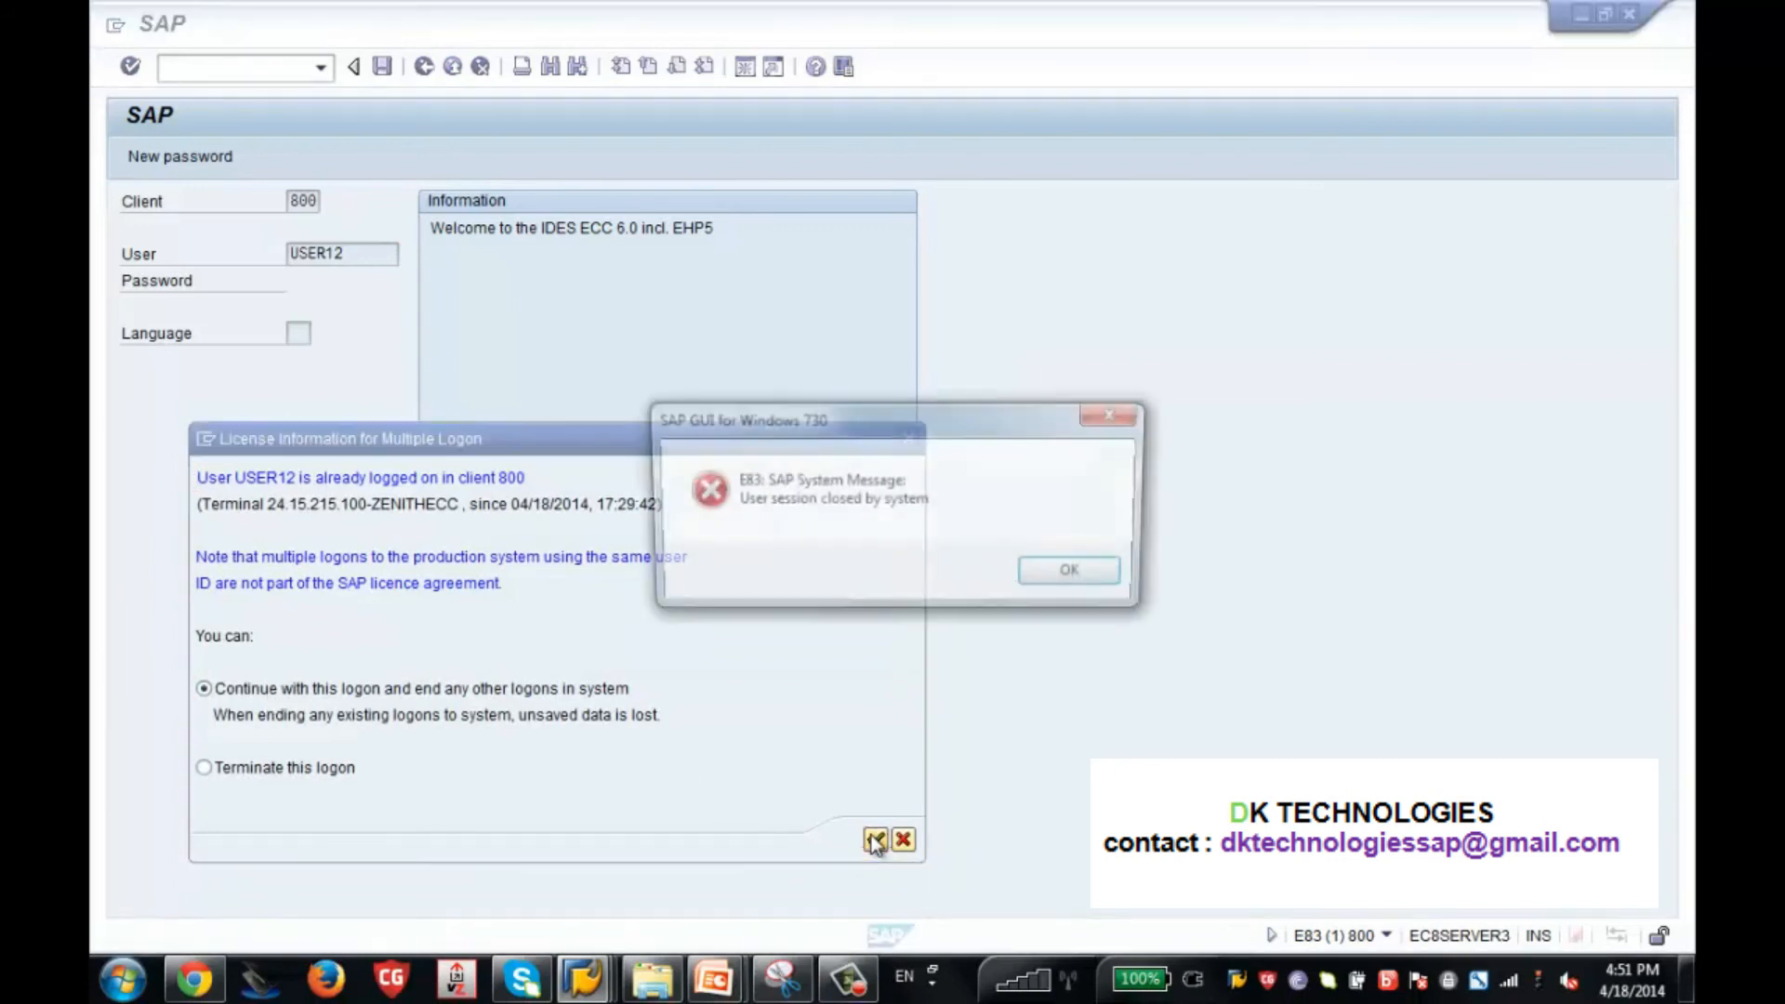
click(1070, 570)
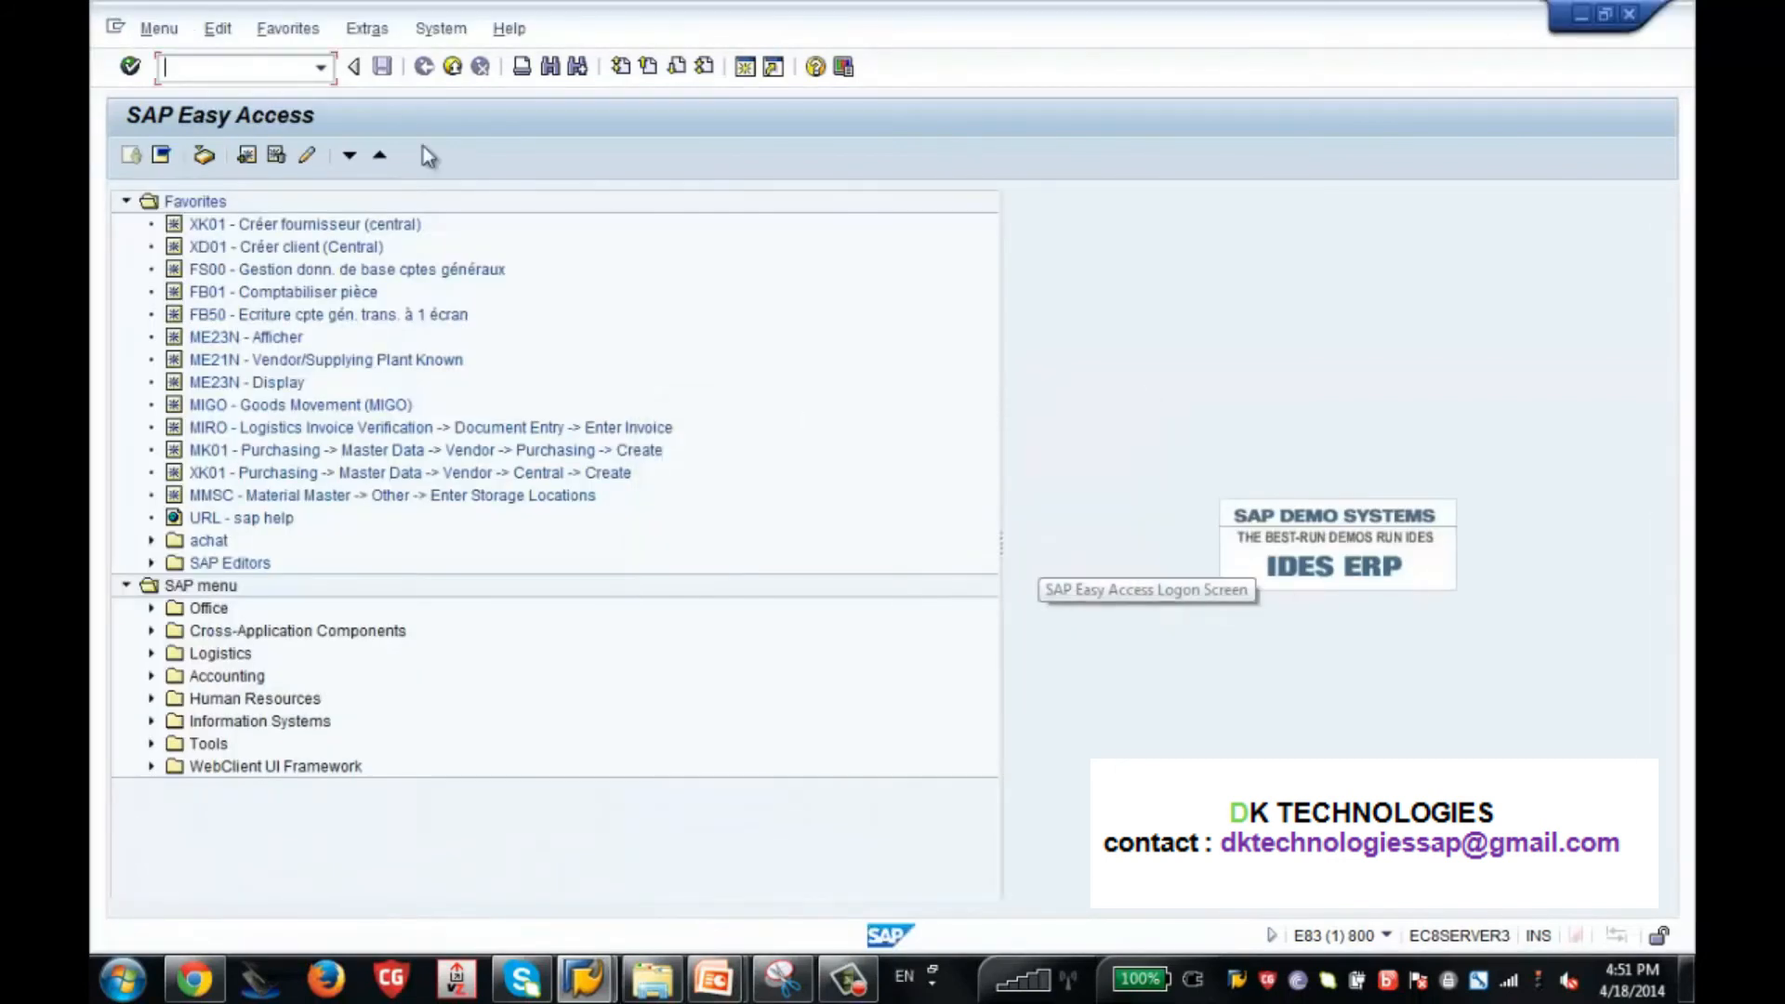
Open transaction PA30 and load the employee's HR master data using a previously entered personnel number.
text(pa30)
key(Return)
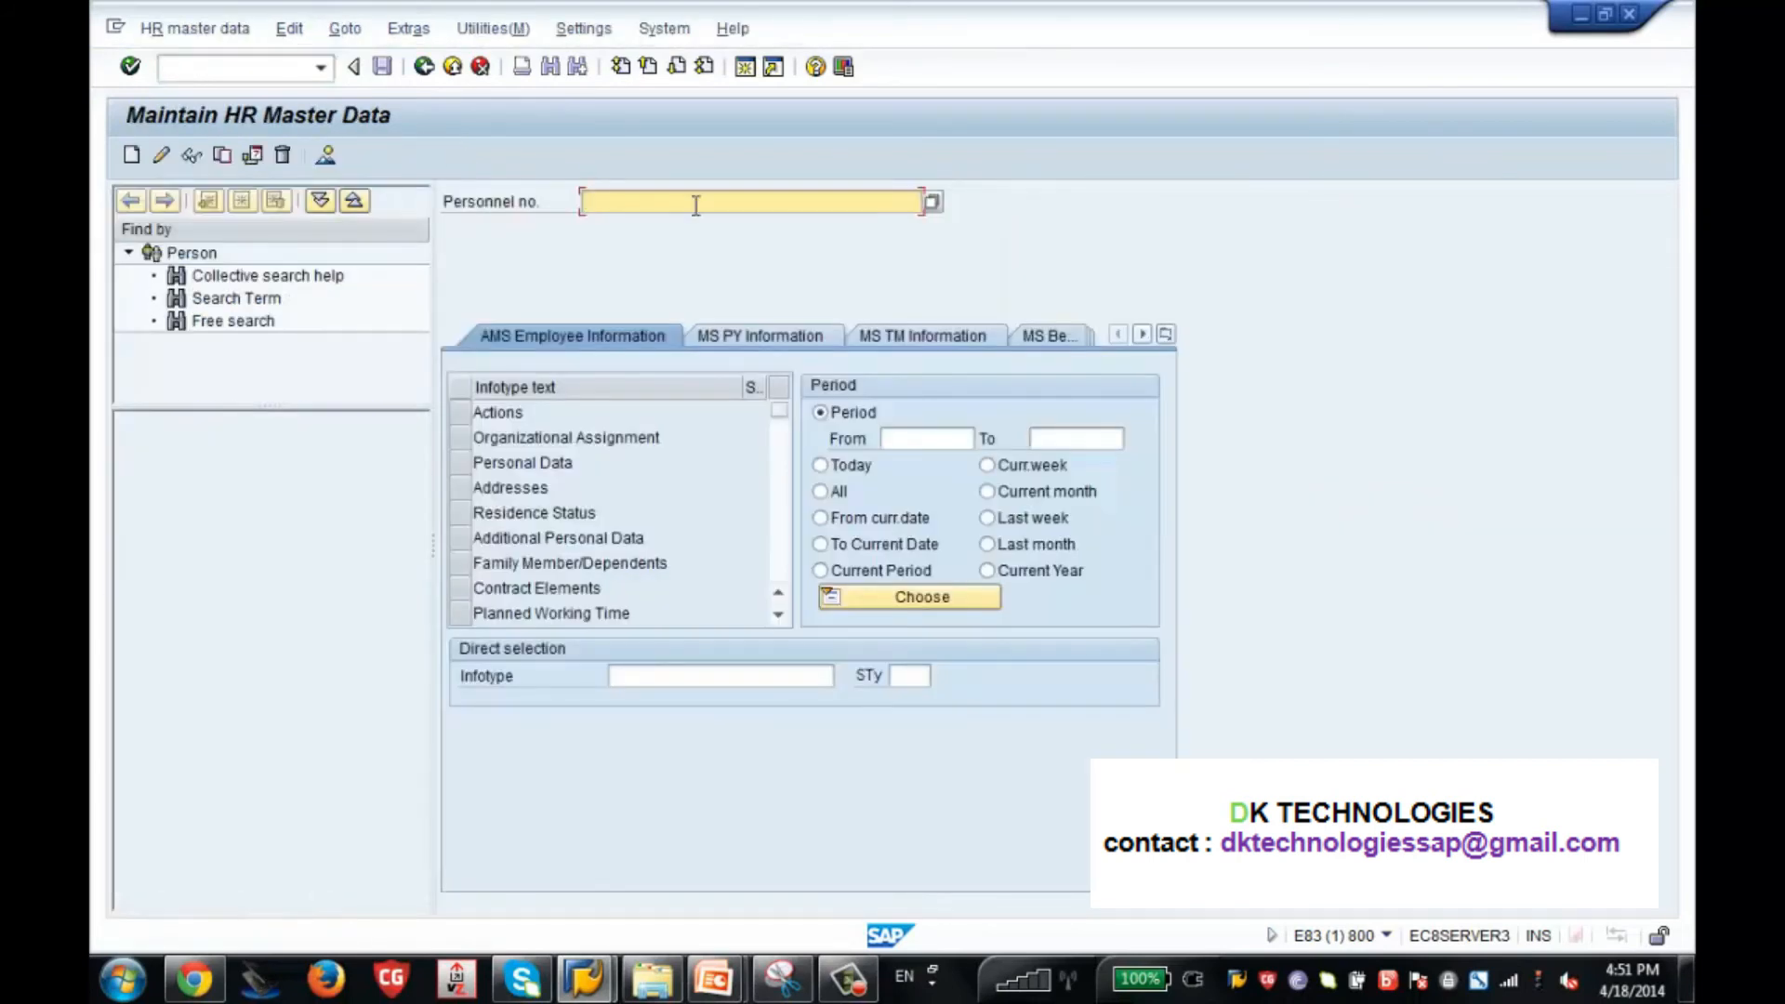
mouse_move(605, 973)
key(Down)
key(Return)
key(Return)
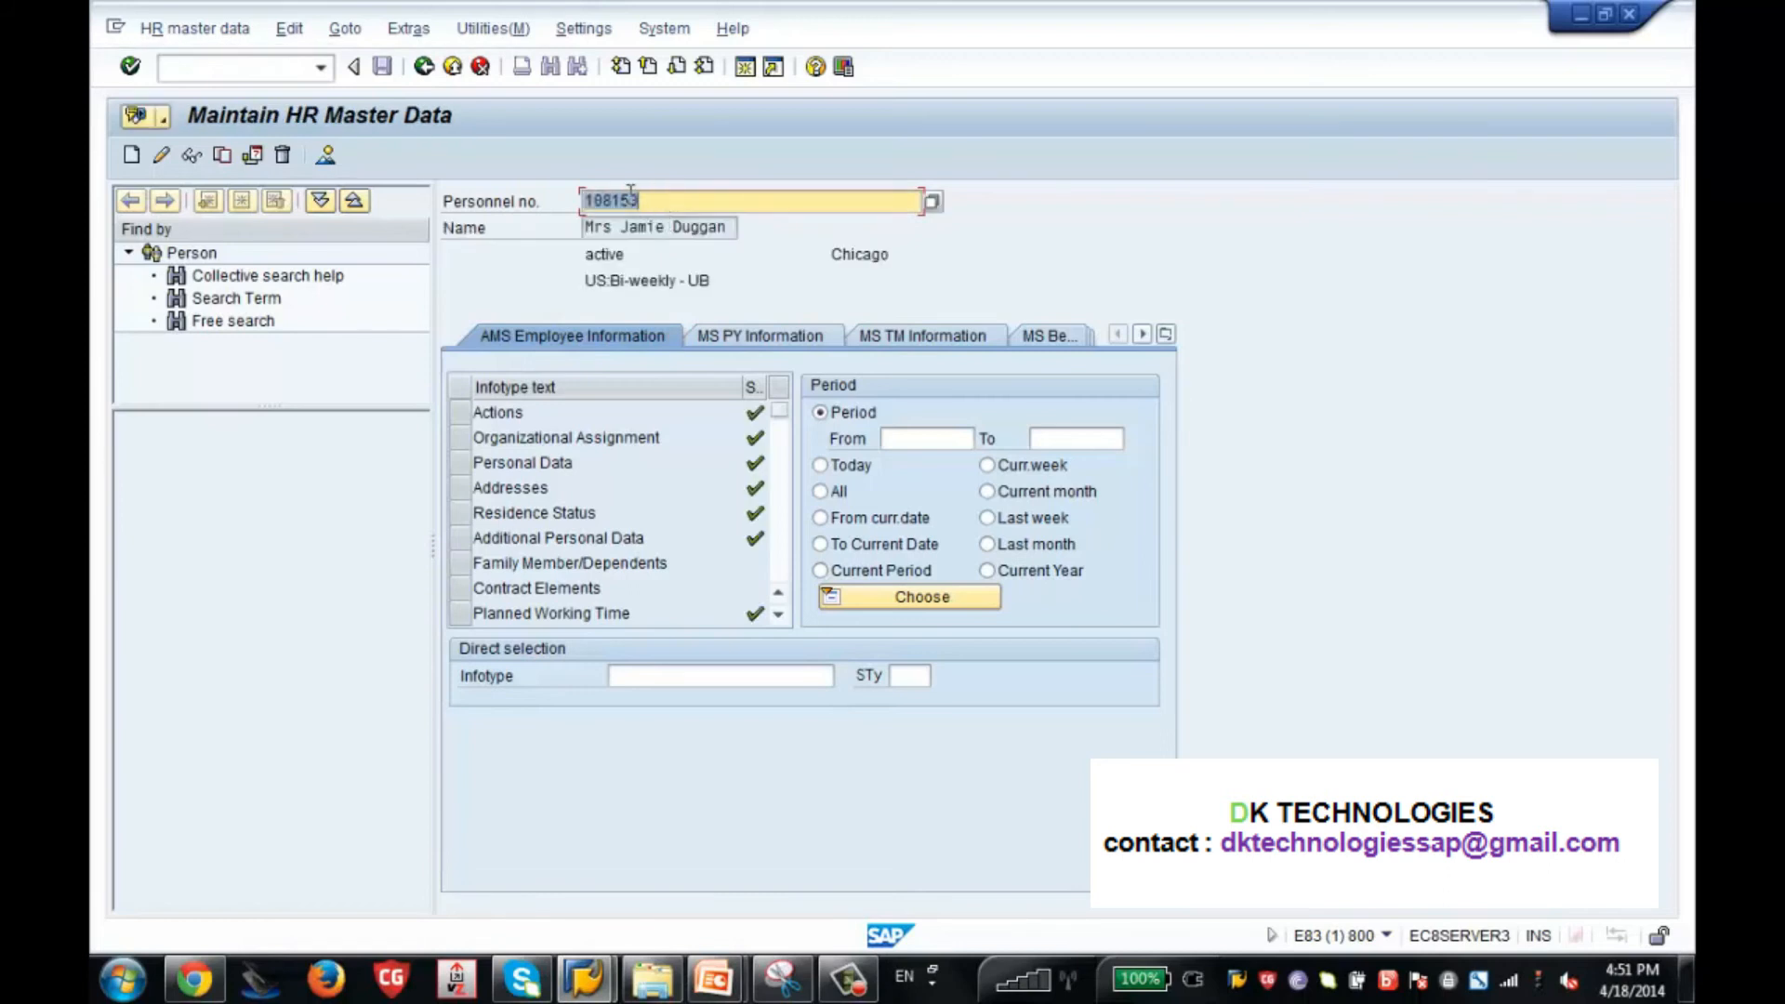
Start a new Monitoring of Tasks record for the employee using infotype 0019.
click(671, 672)
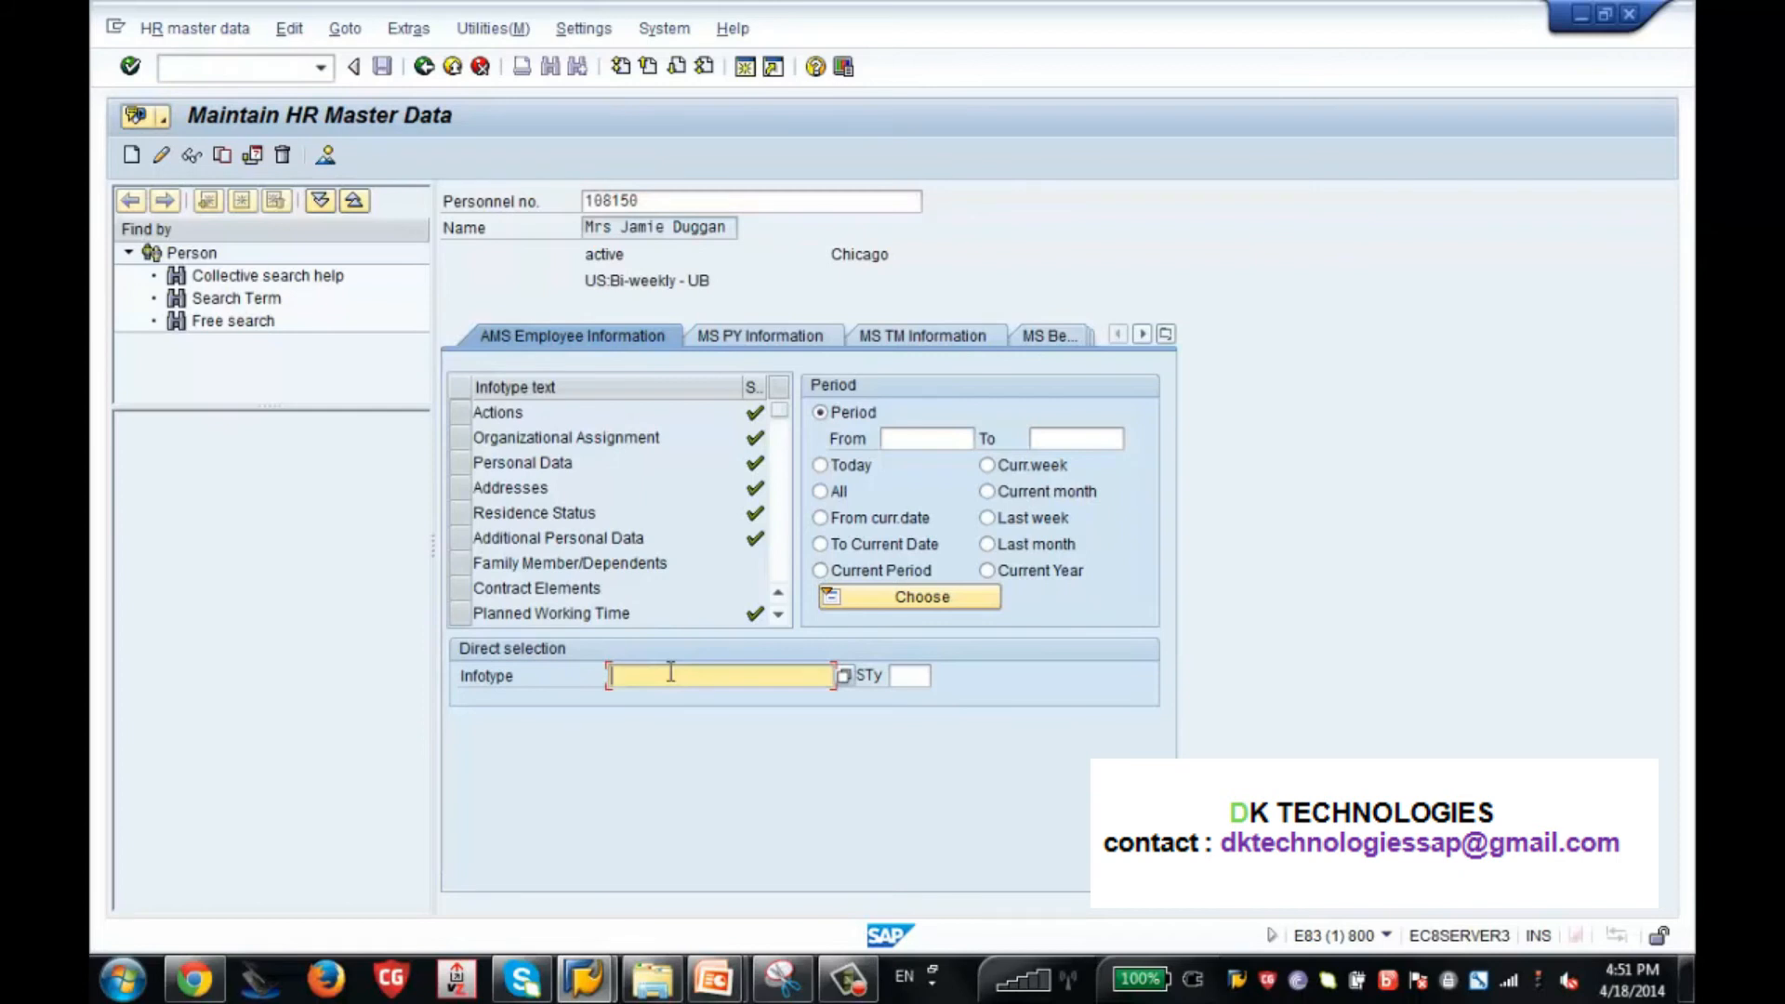
text(0019)
key(Return)
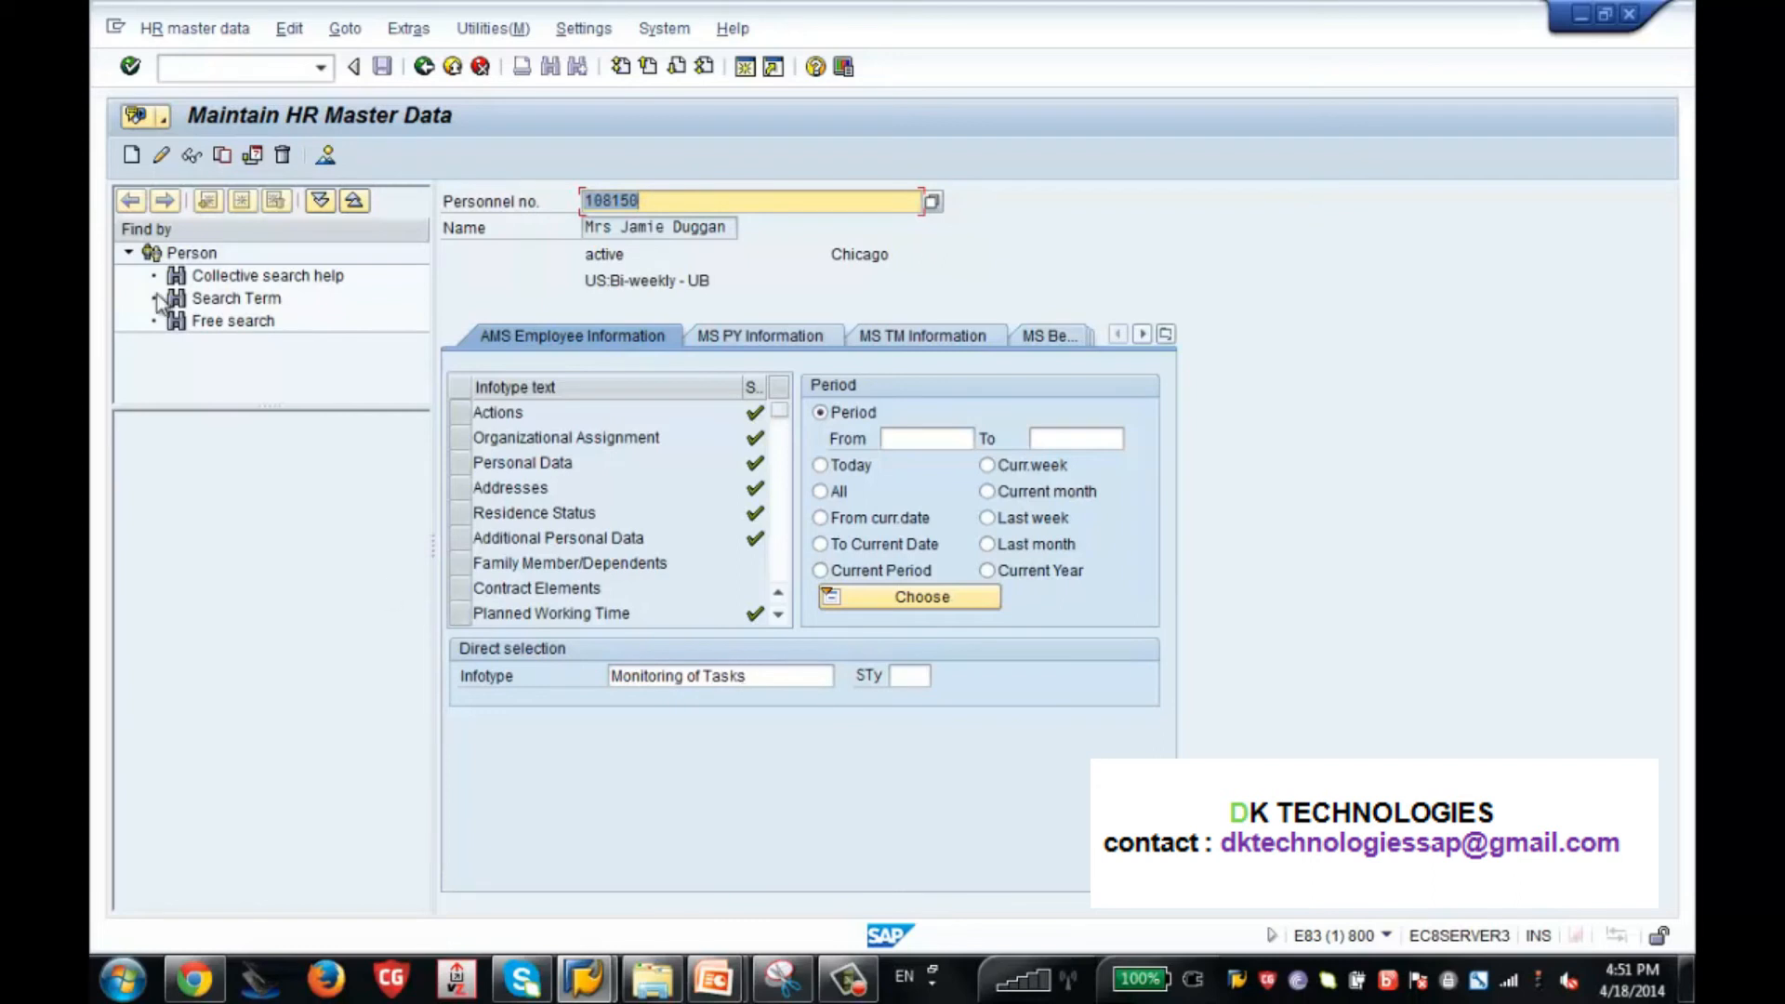
click(131, 156)
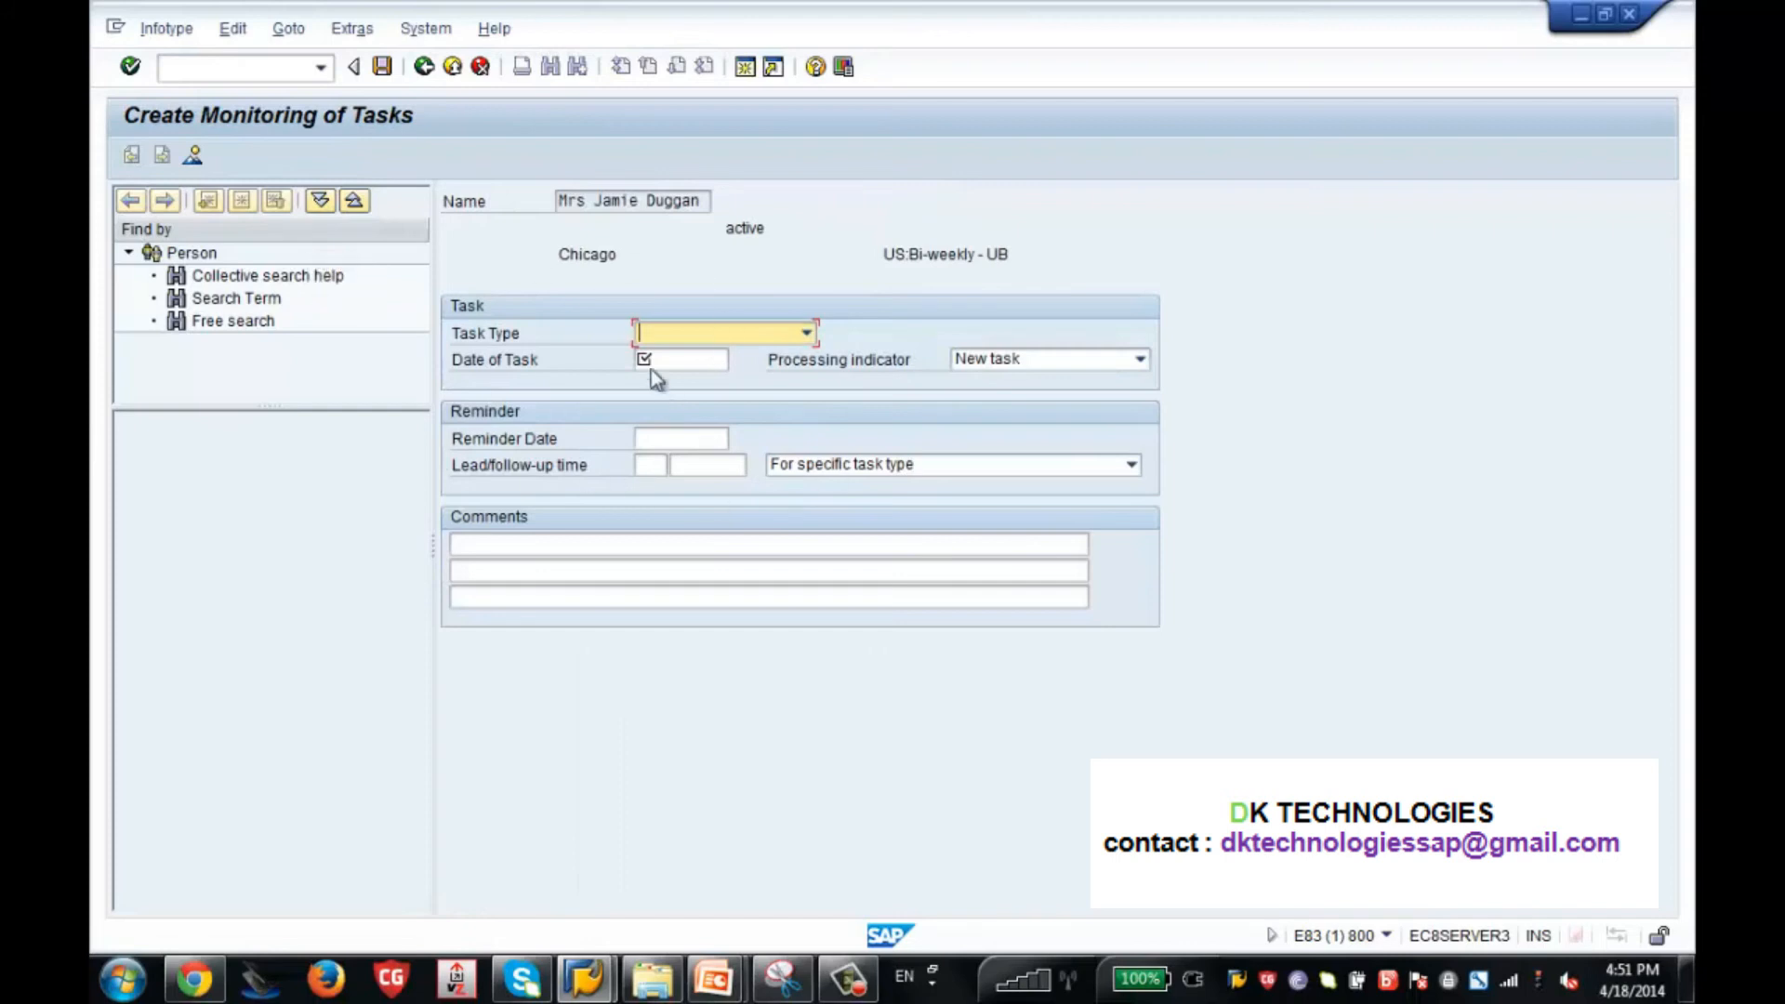
Set the task type to Expiry of probation and the date of task to 12/01/2014.
click(762, 338)
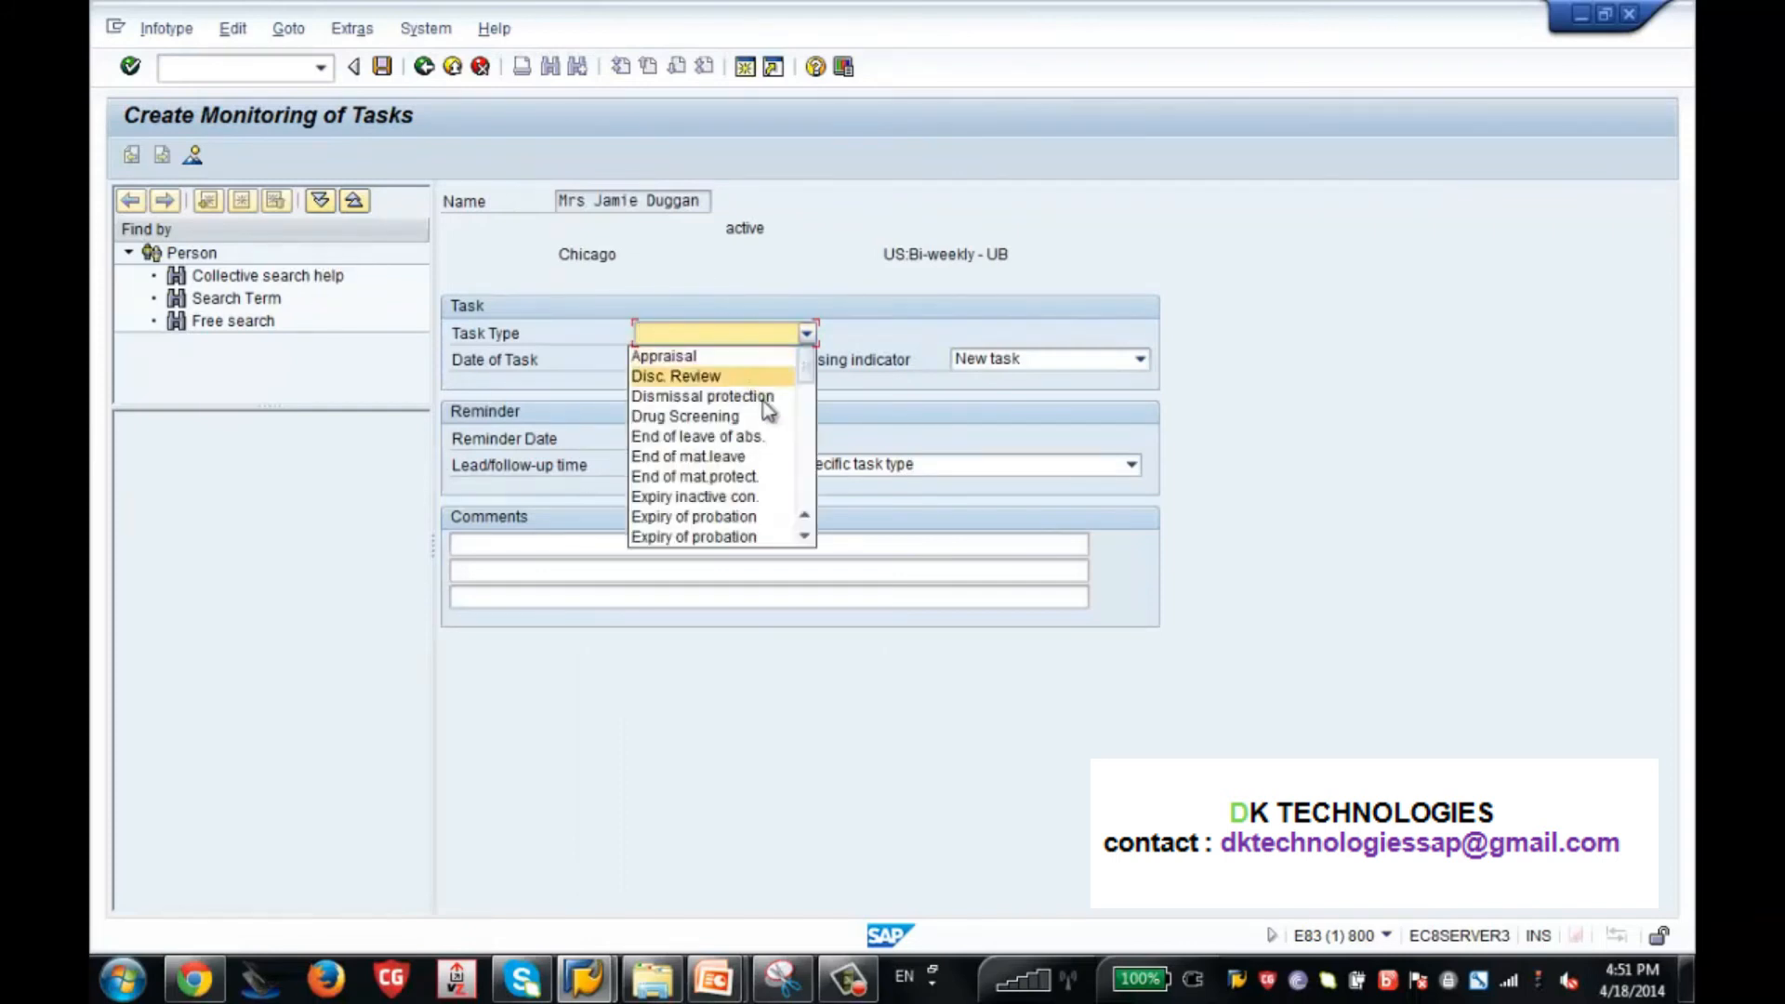
click(721, 516)
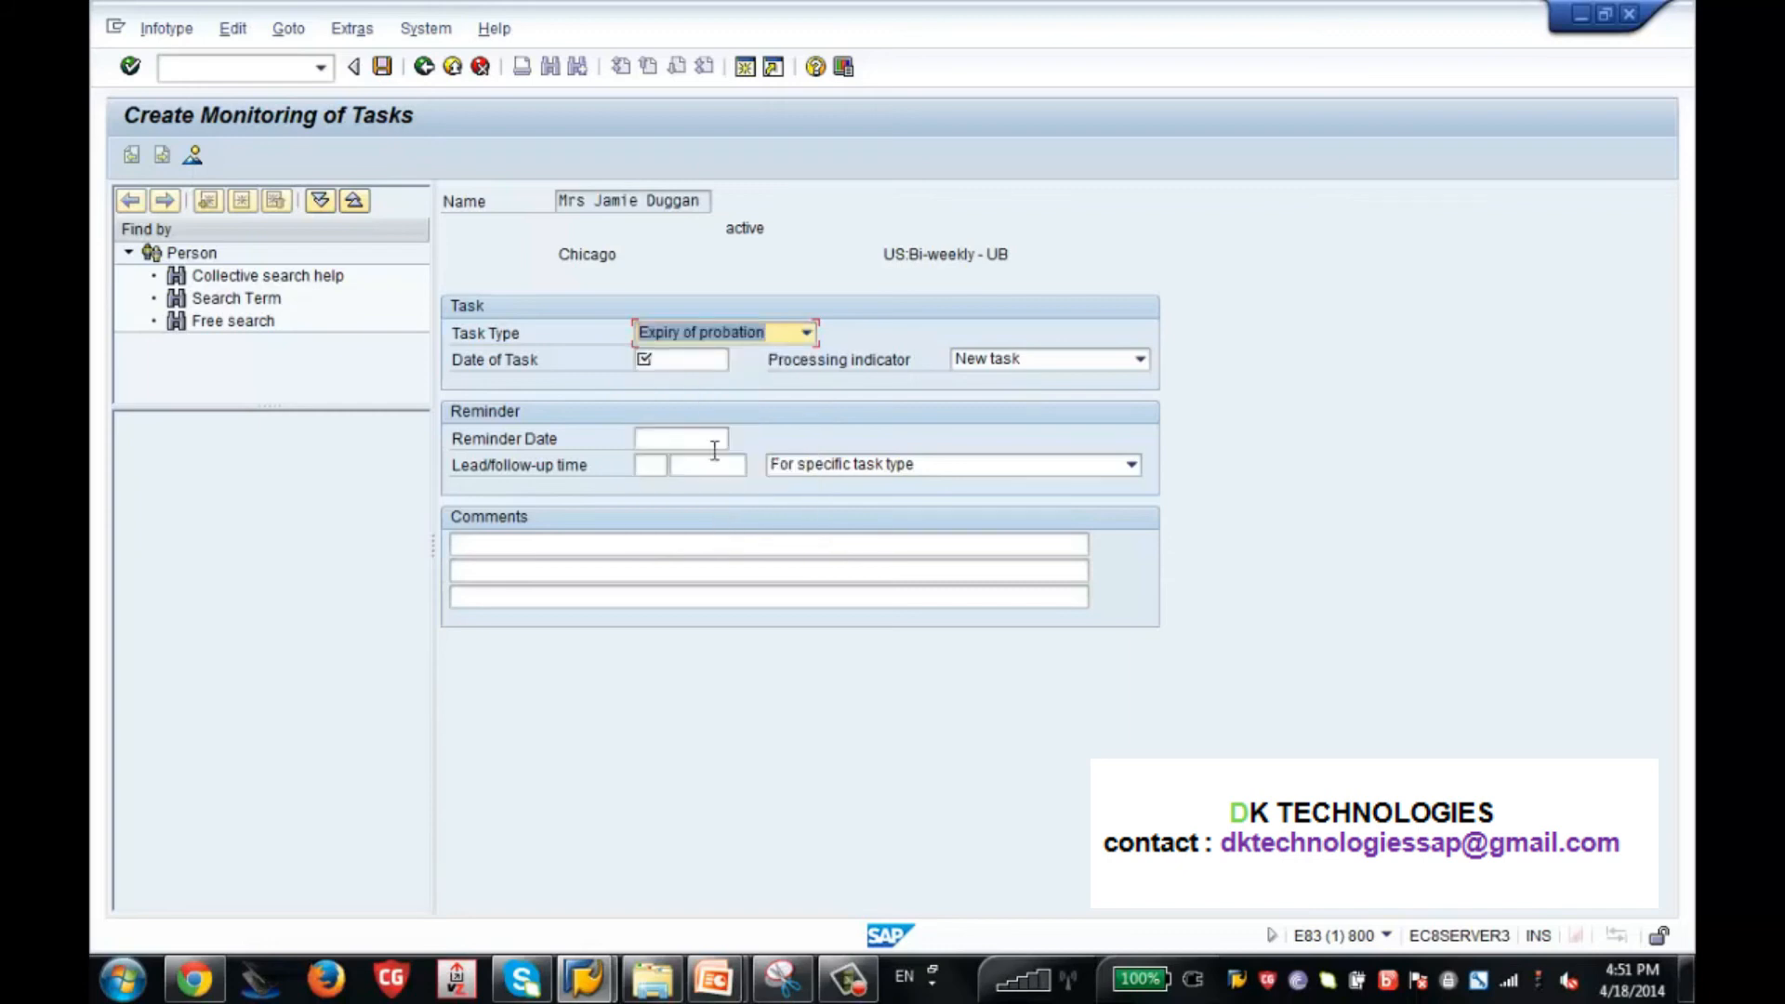
click(713, 360)
key(Down)
key(Down)
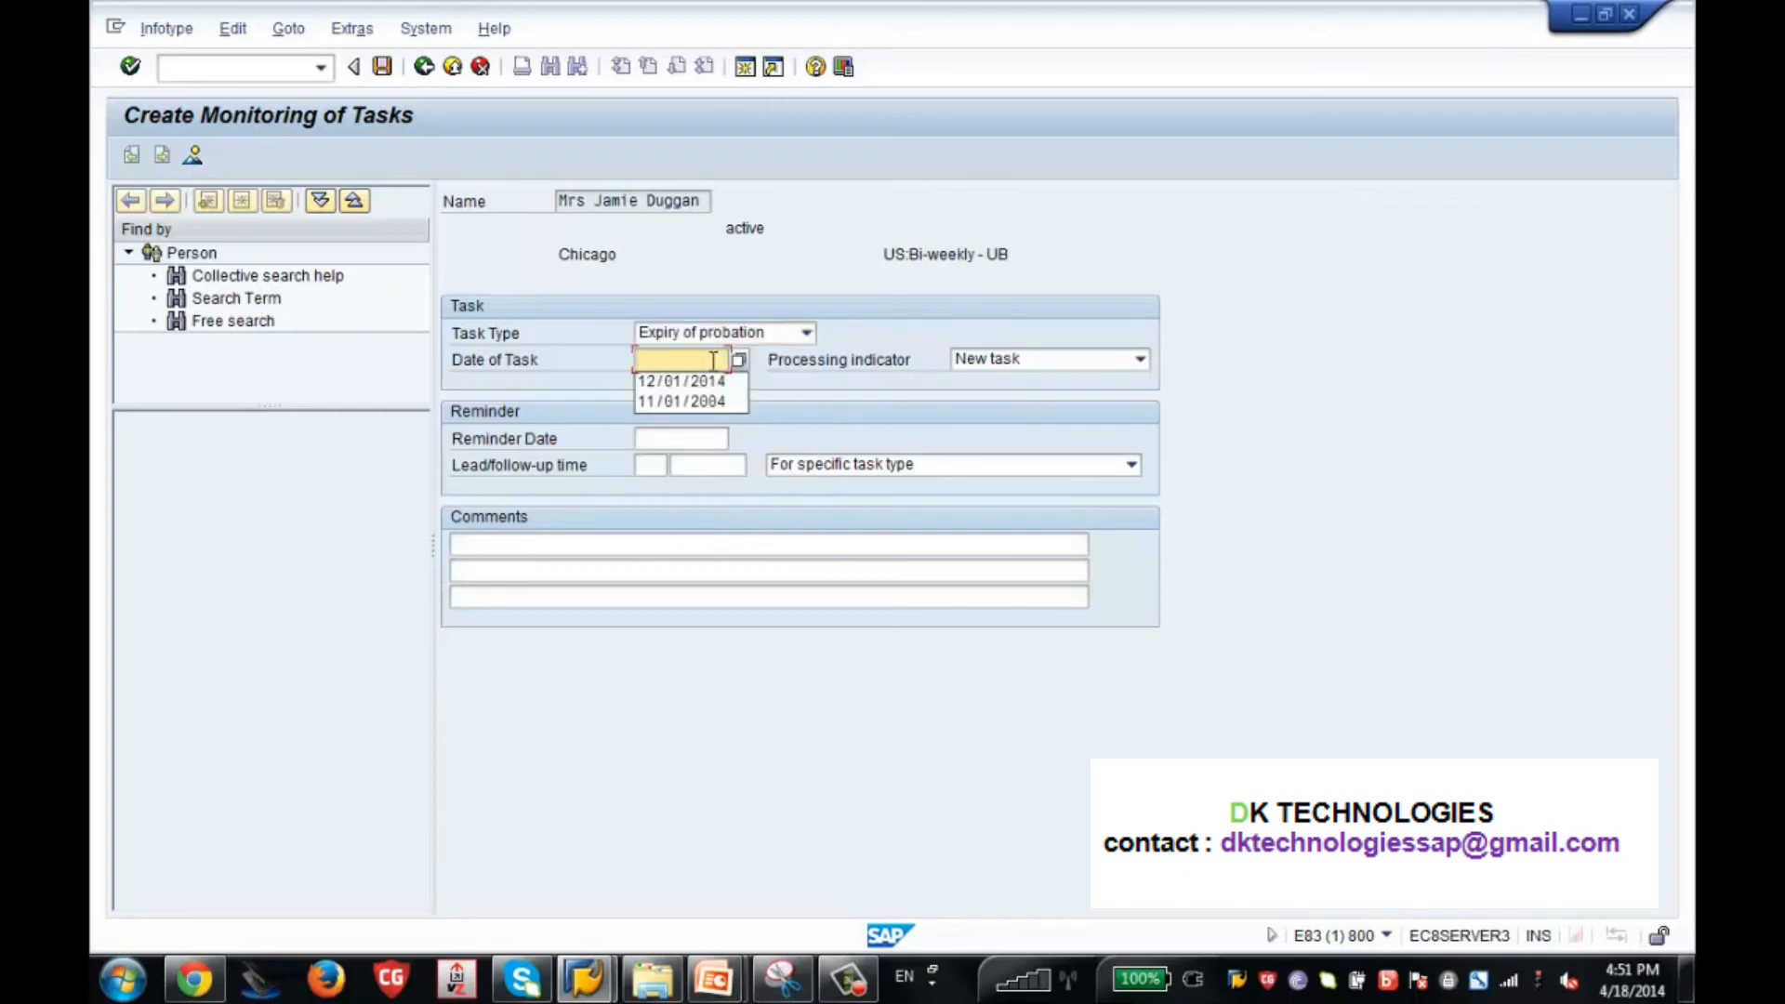
key(Return)
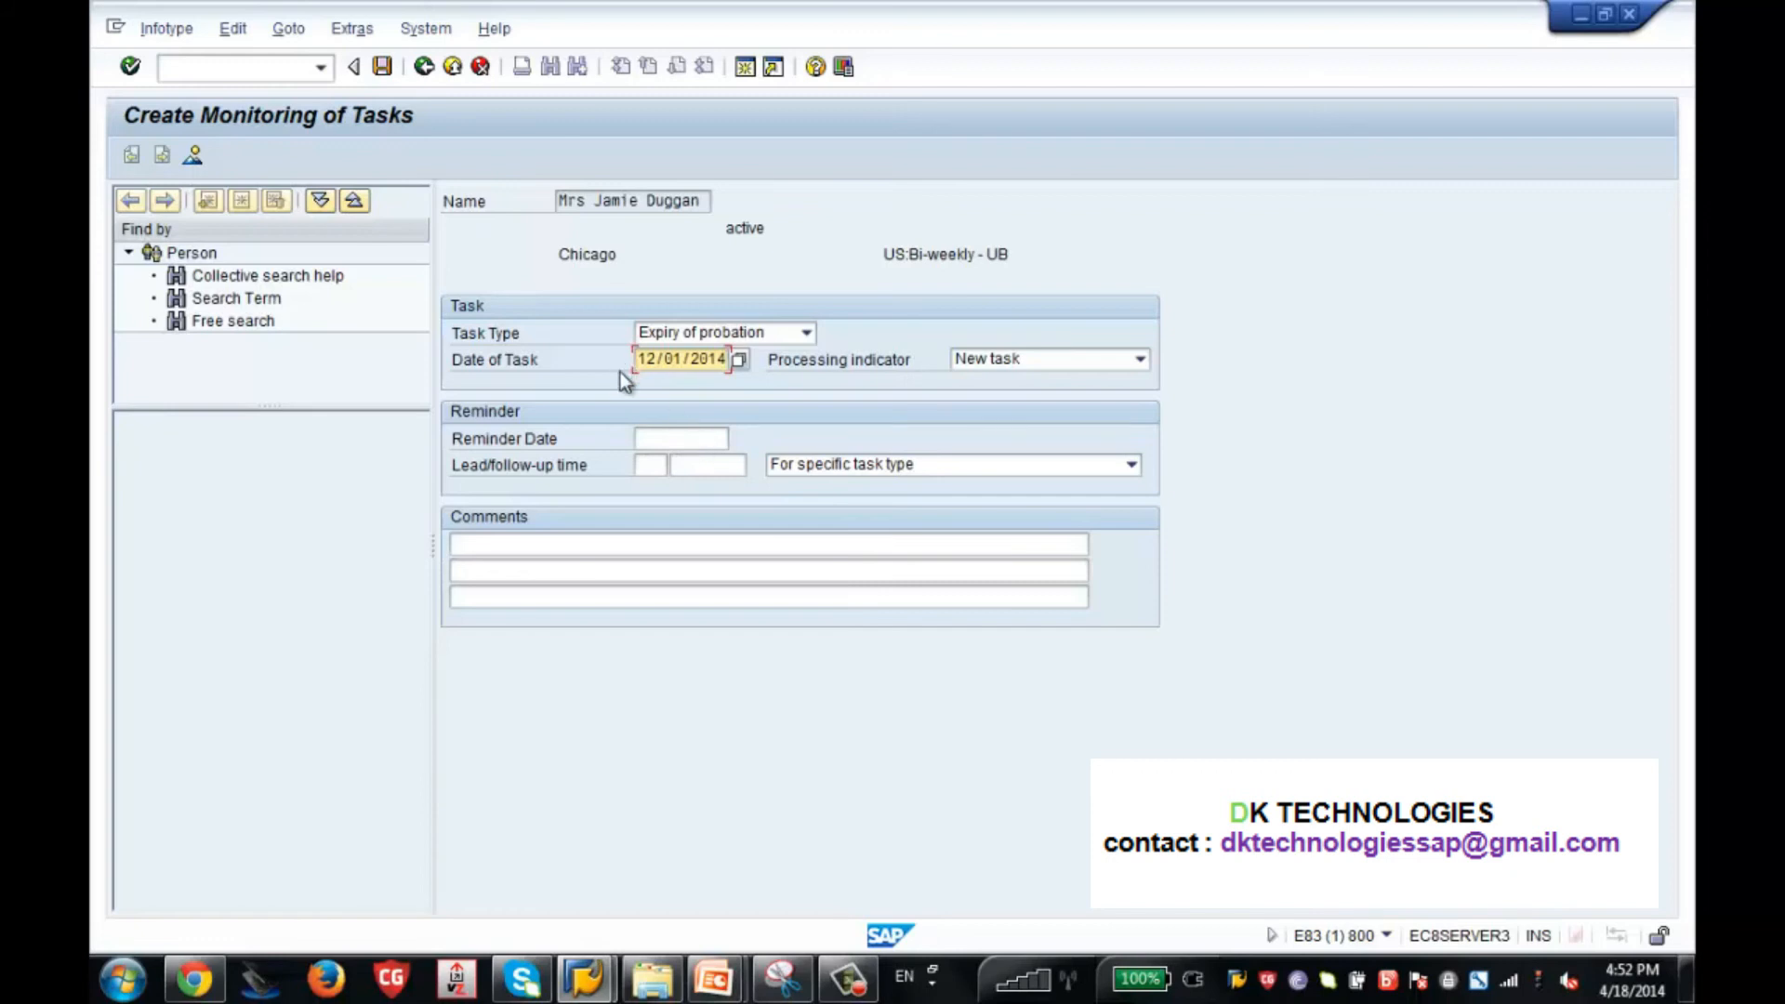
Validate the Expiry of probation entry and save the Monitoring of Tasks record.
key(Return)
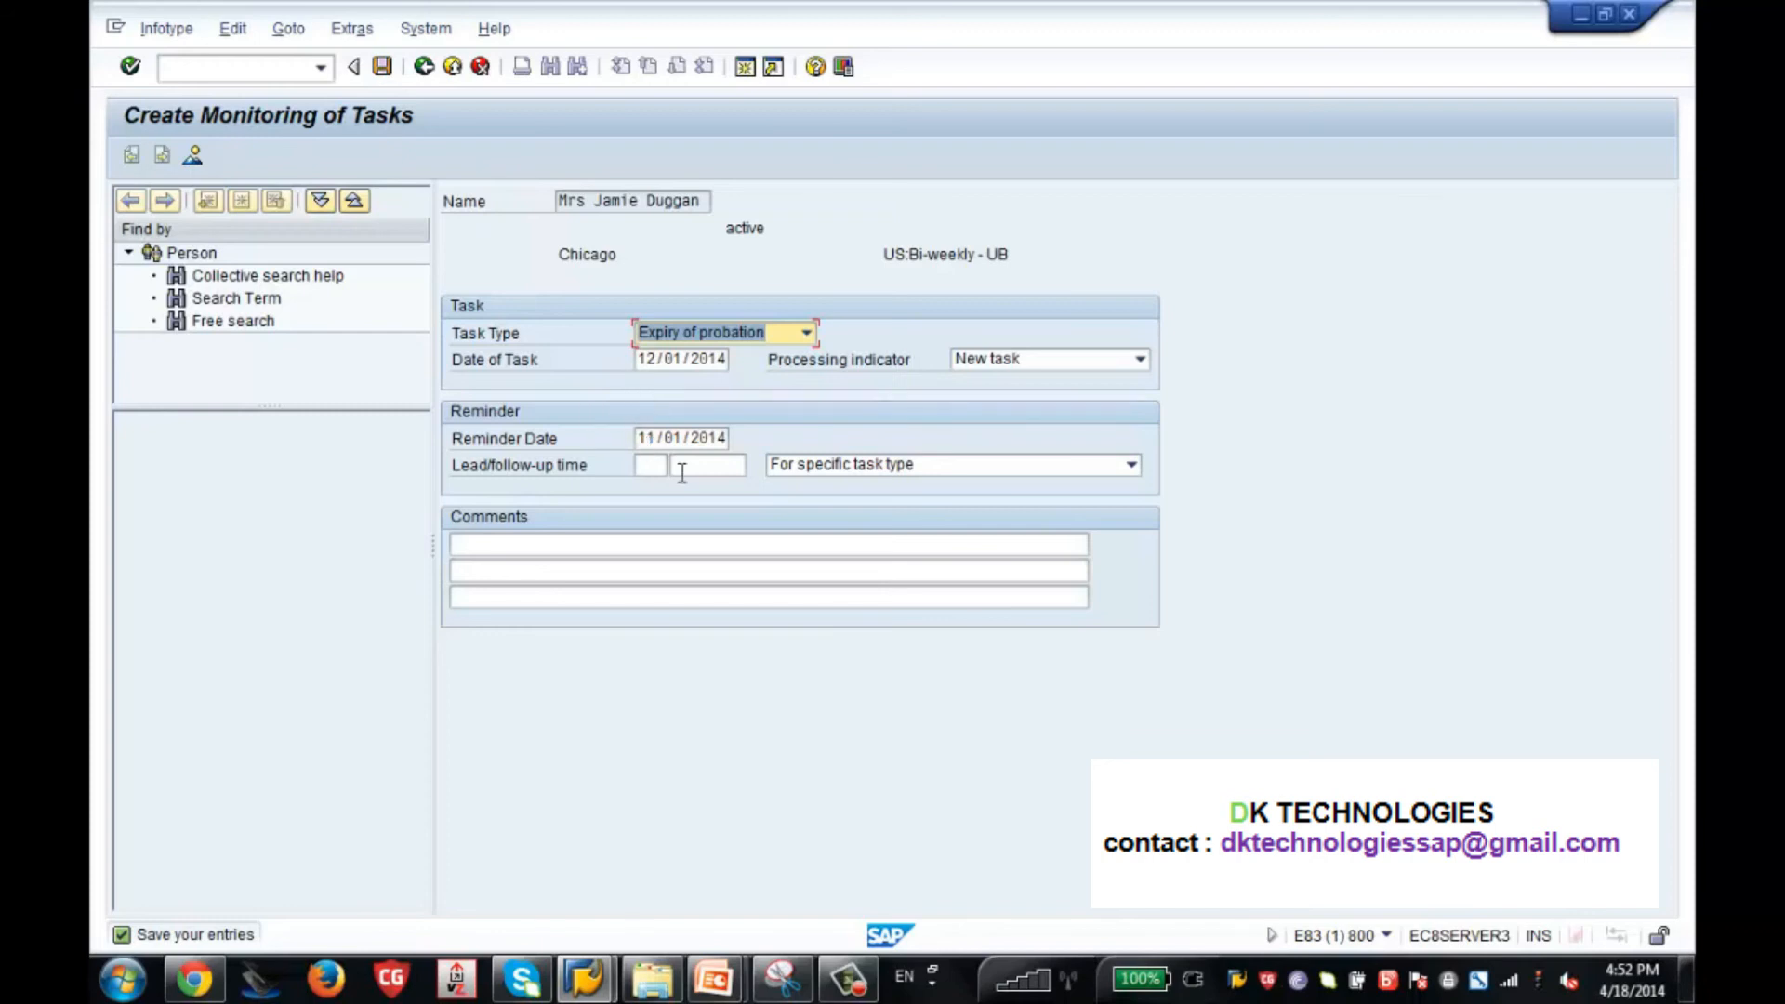
click(384, 66)
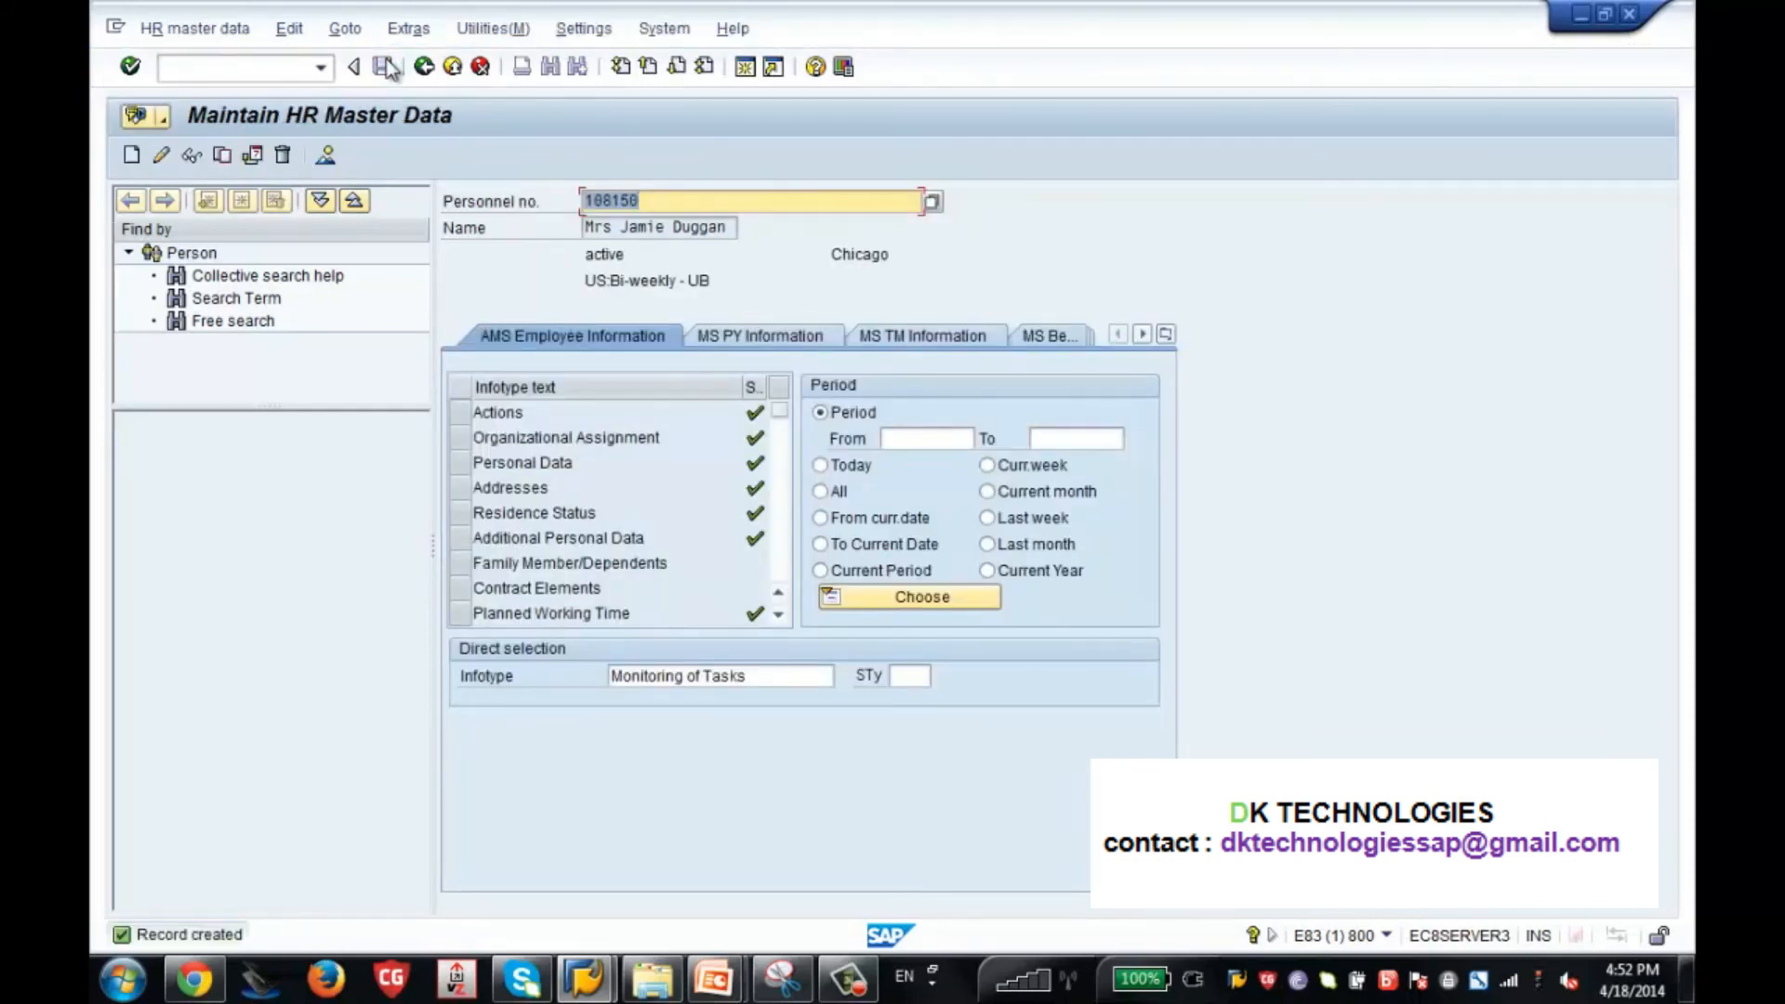
Open transaction SPRO in a new session and display the SAP Reference IMG.
click(254, 67)
text(/ospro)
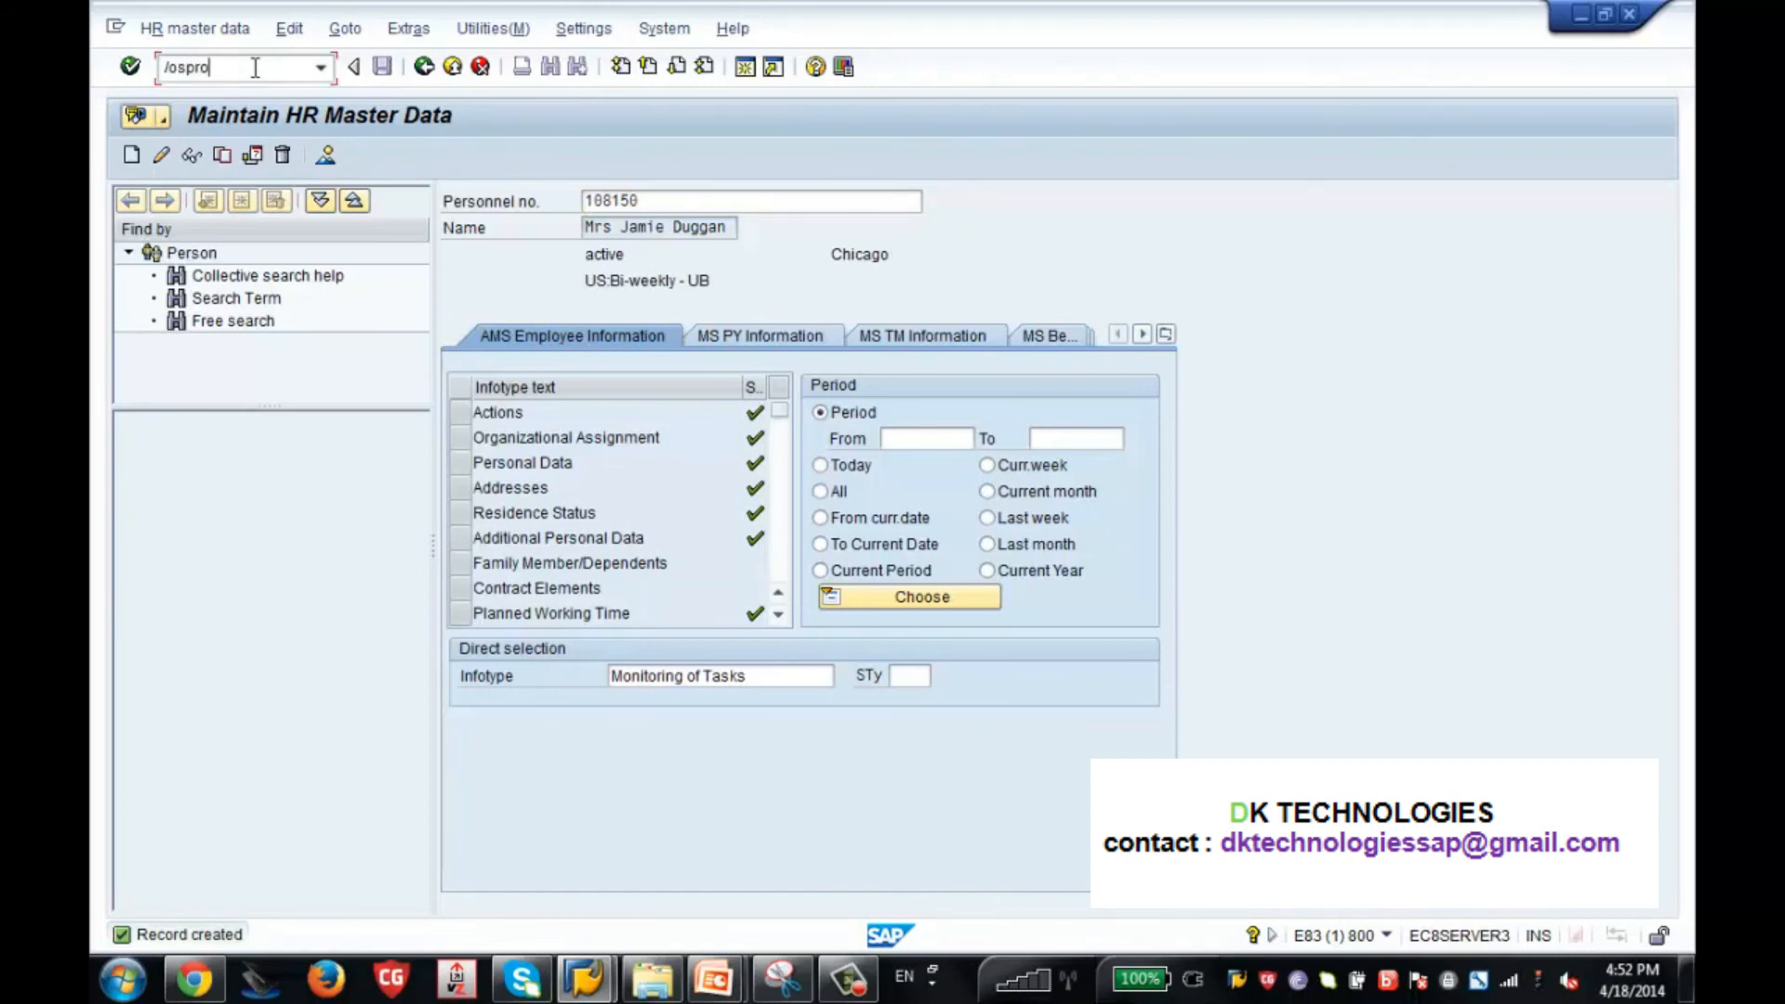
key(Return)
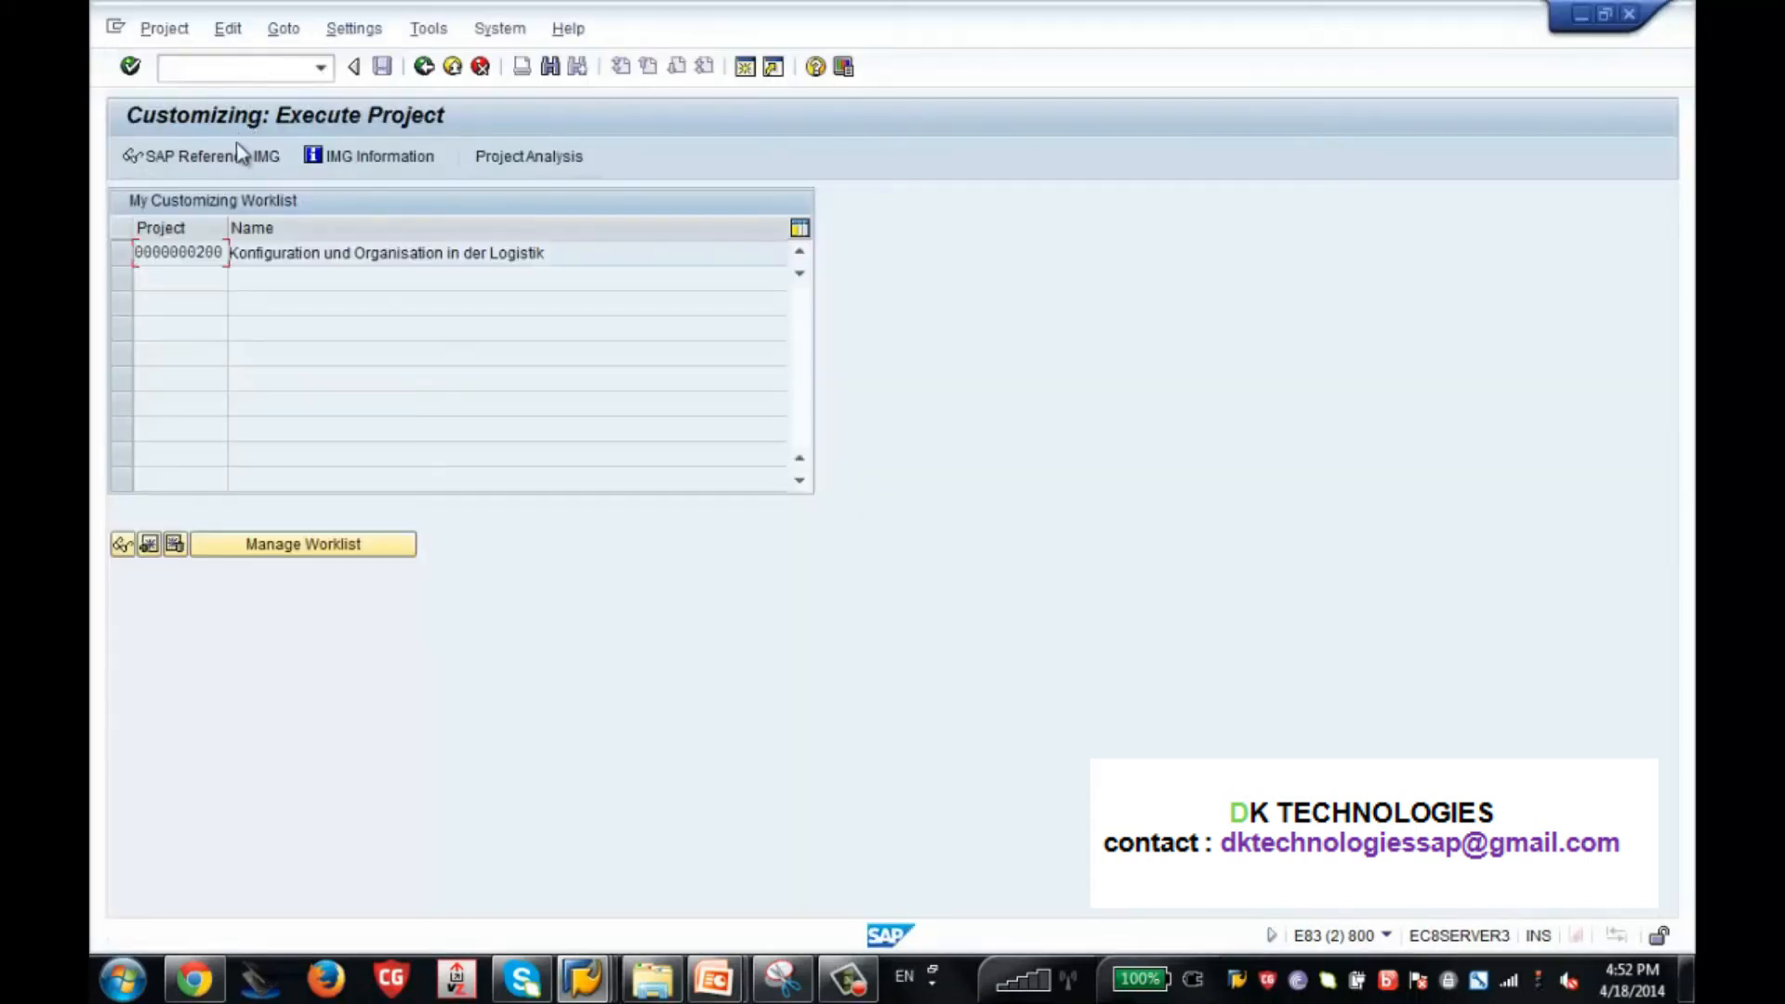
click(240, 154)
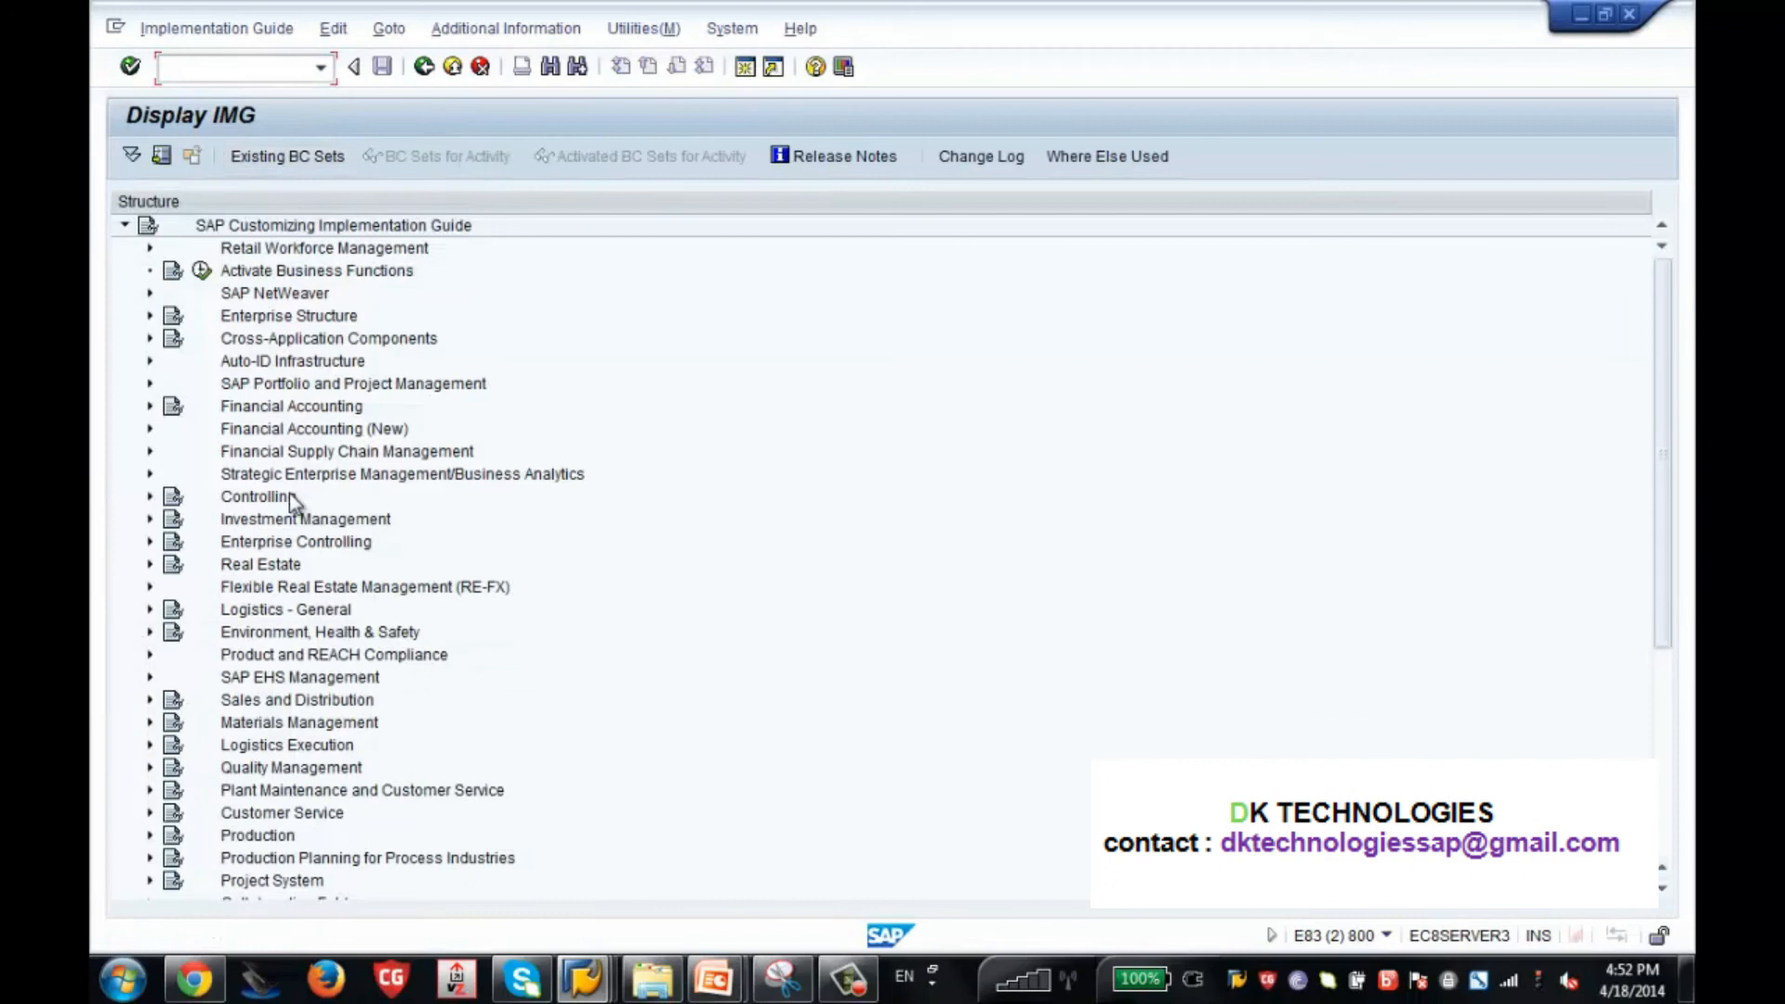
Open the Define date type activity under Personnel Management, Personnel Administration, Evaluation Basis, Date Specifications.
click(1659, 727)
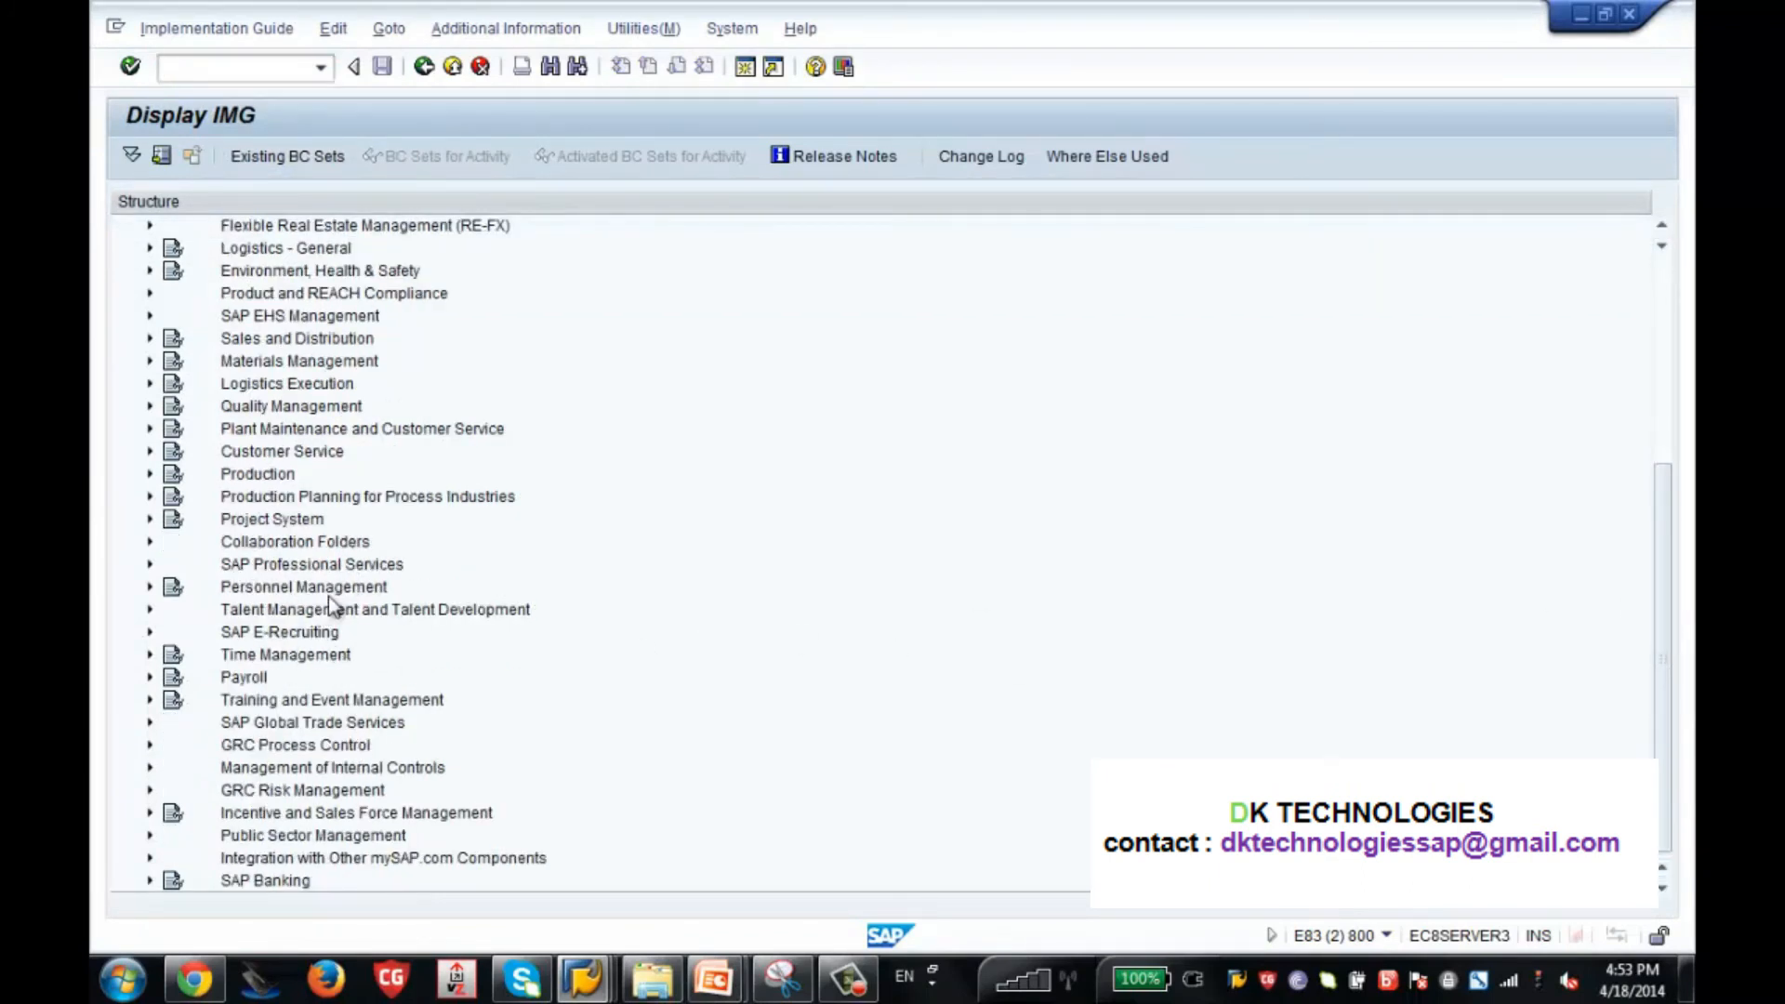
click(151, 589)
click(330, 475)
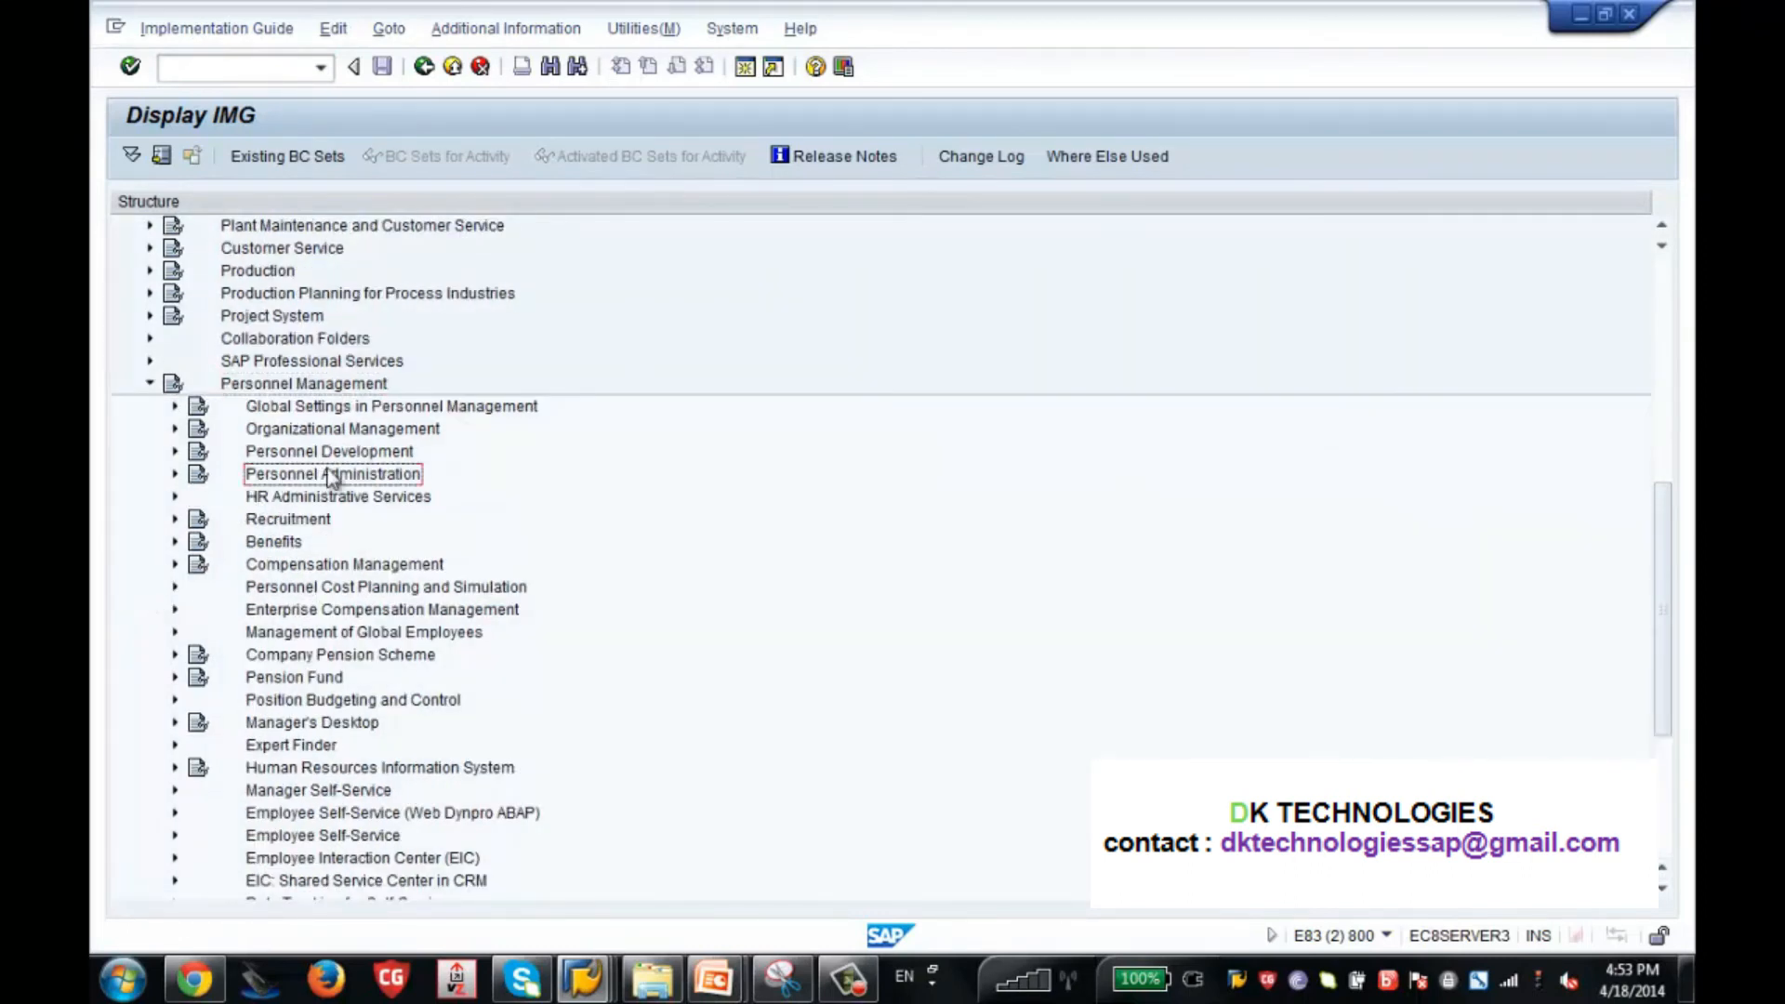
click(176, 475)
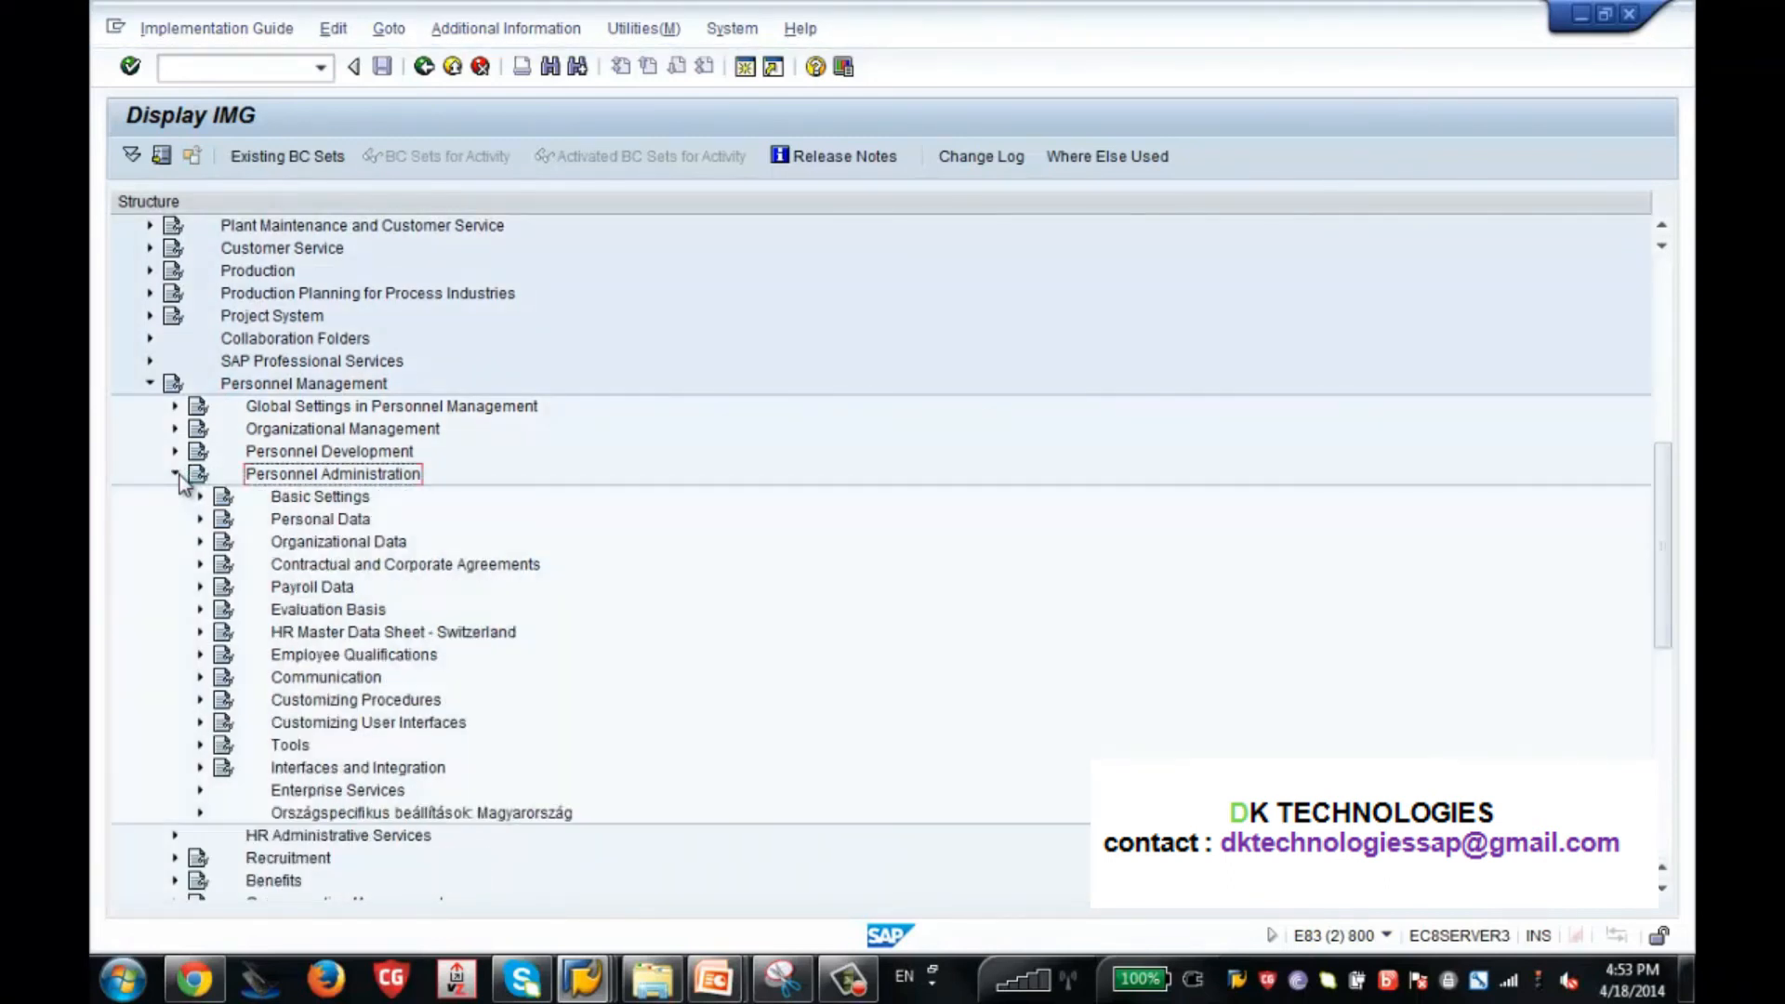
click(281, 612)
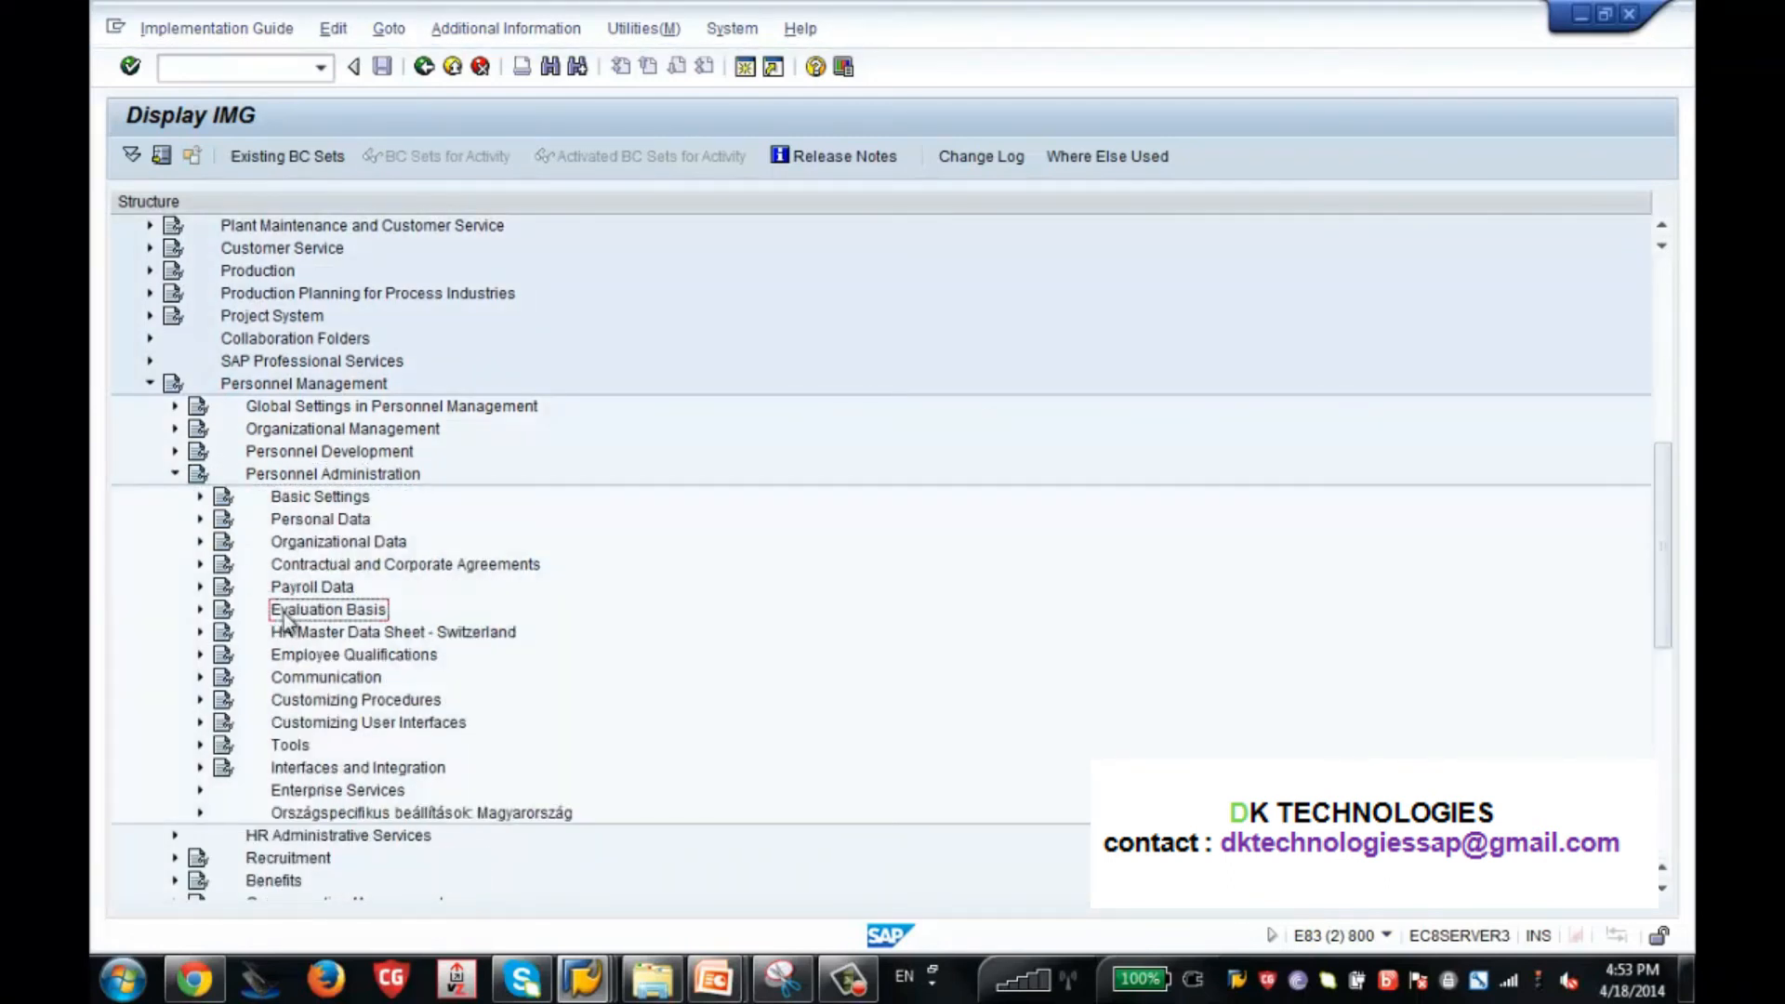
click(200, 611)
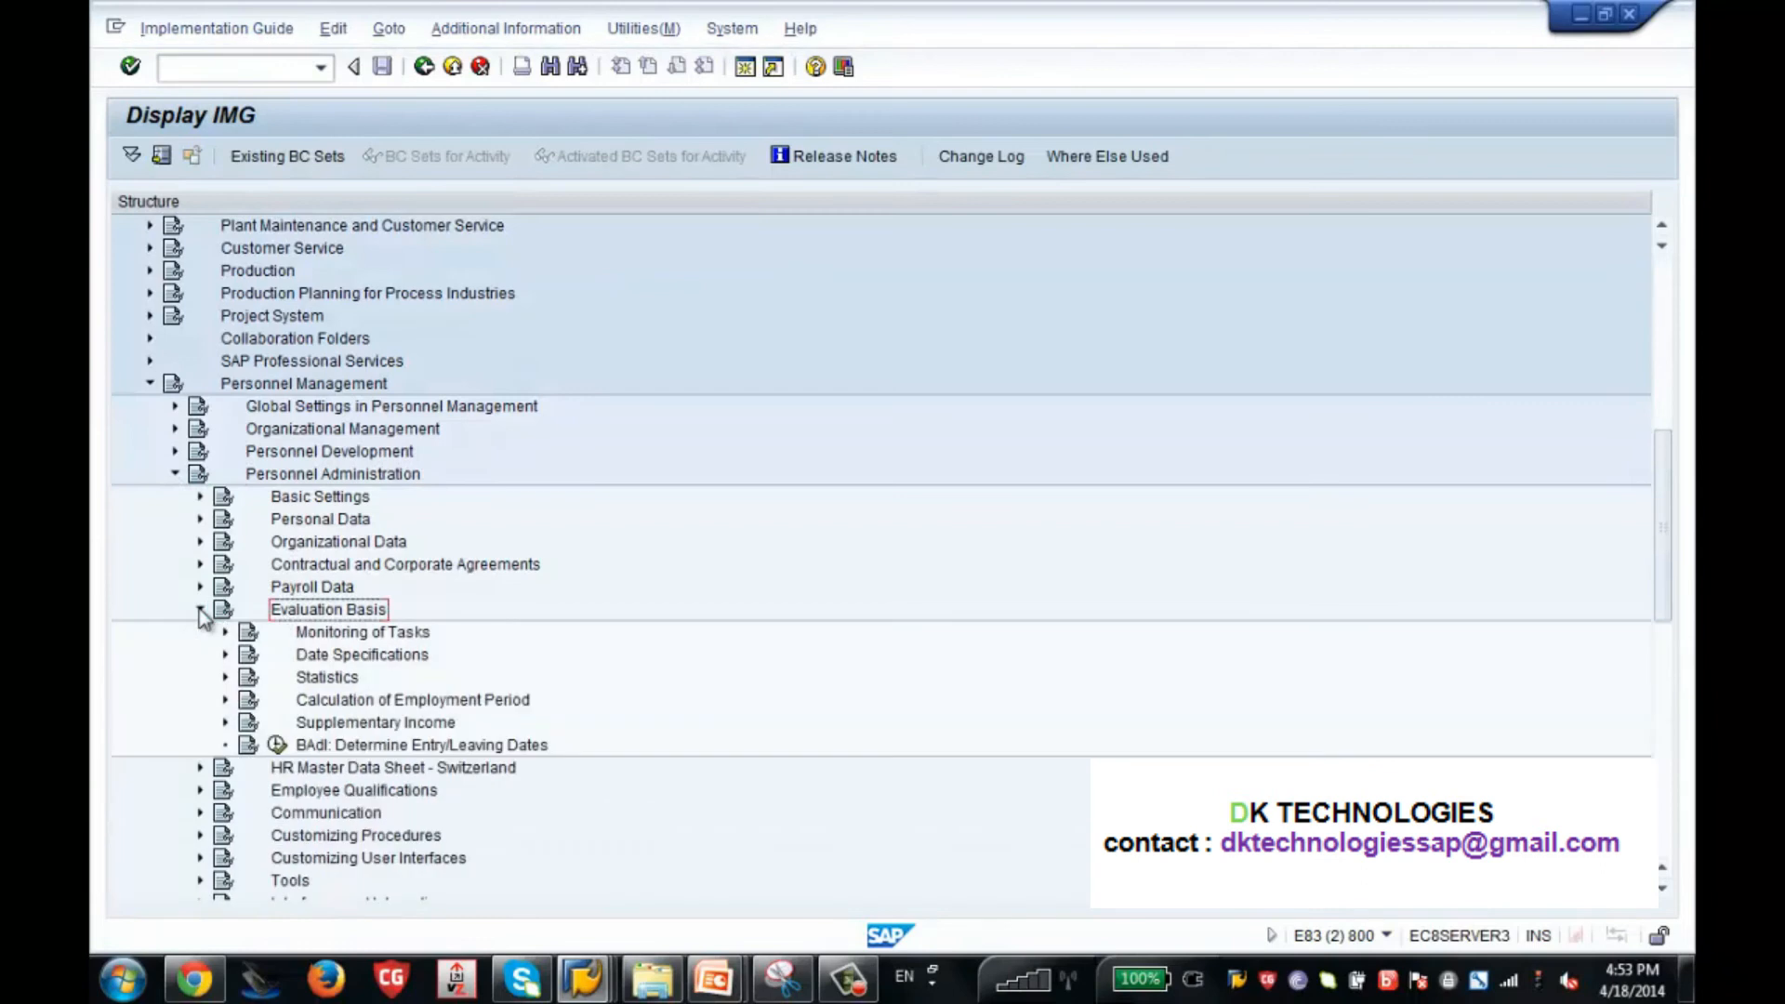
click(225, 654)
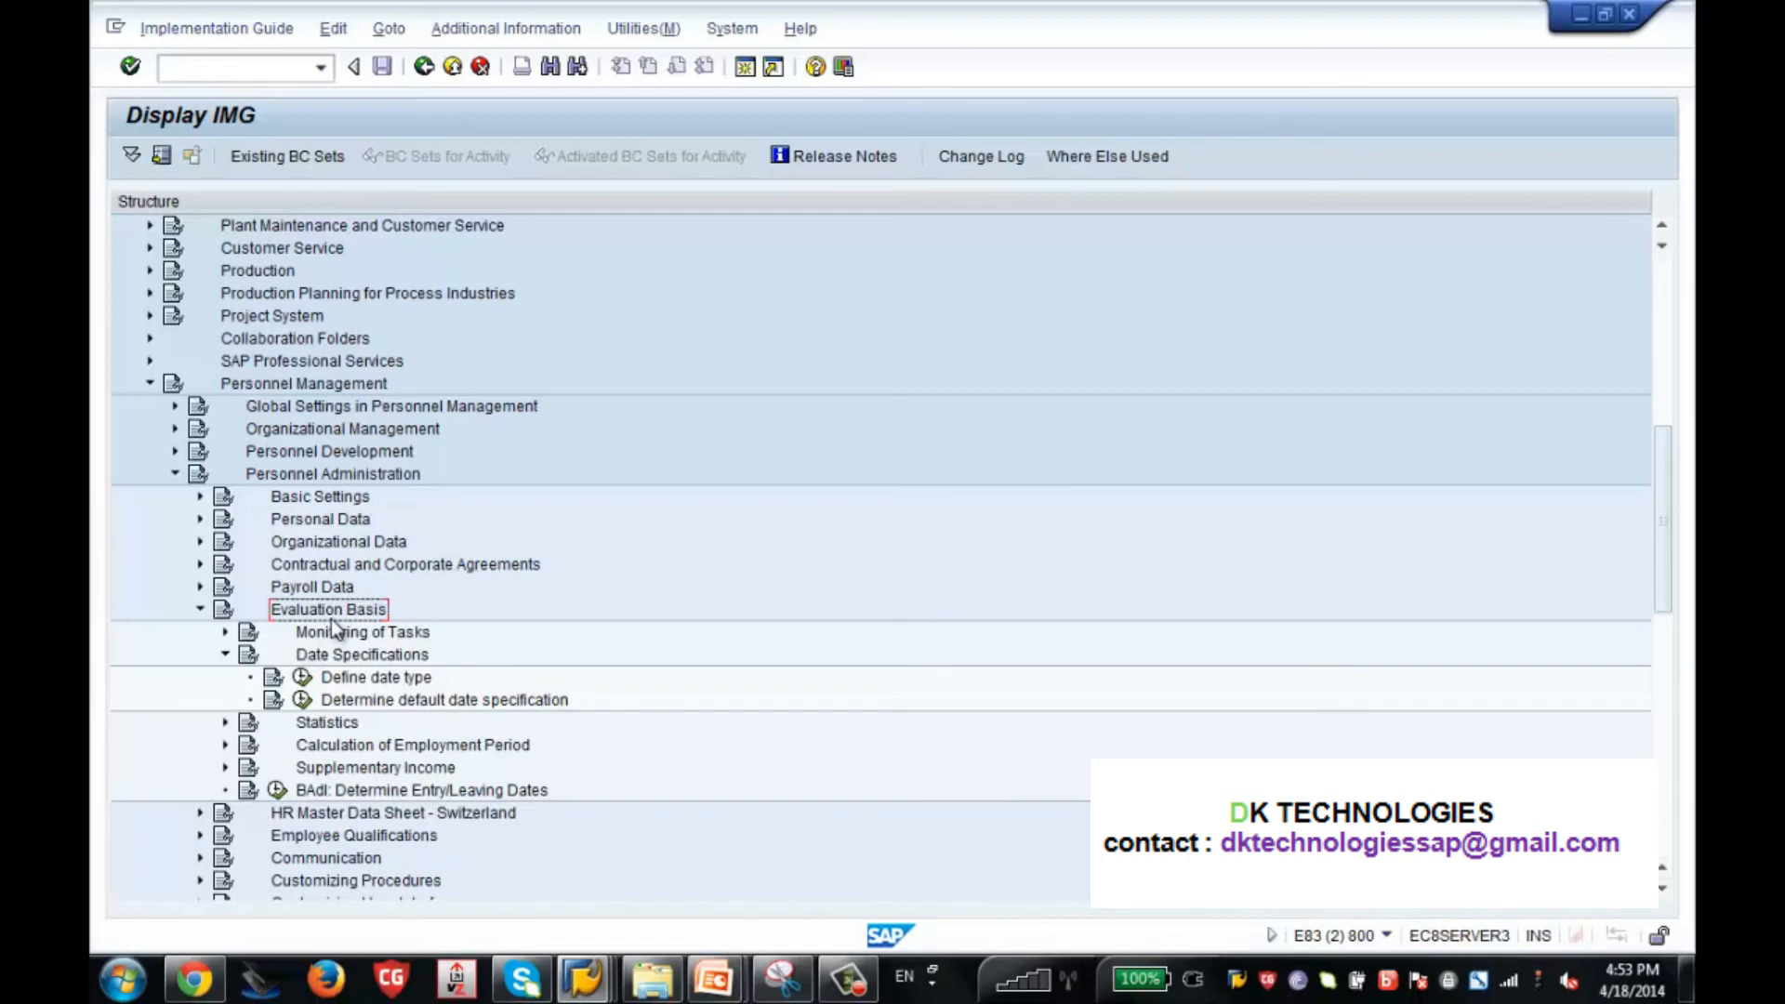
click(303, 679)
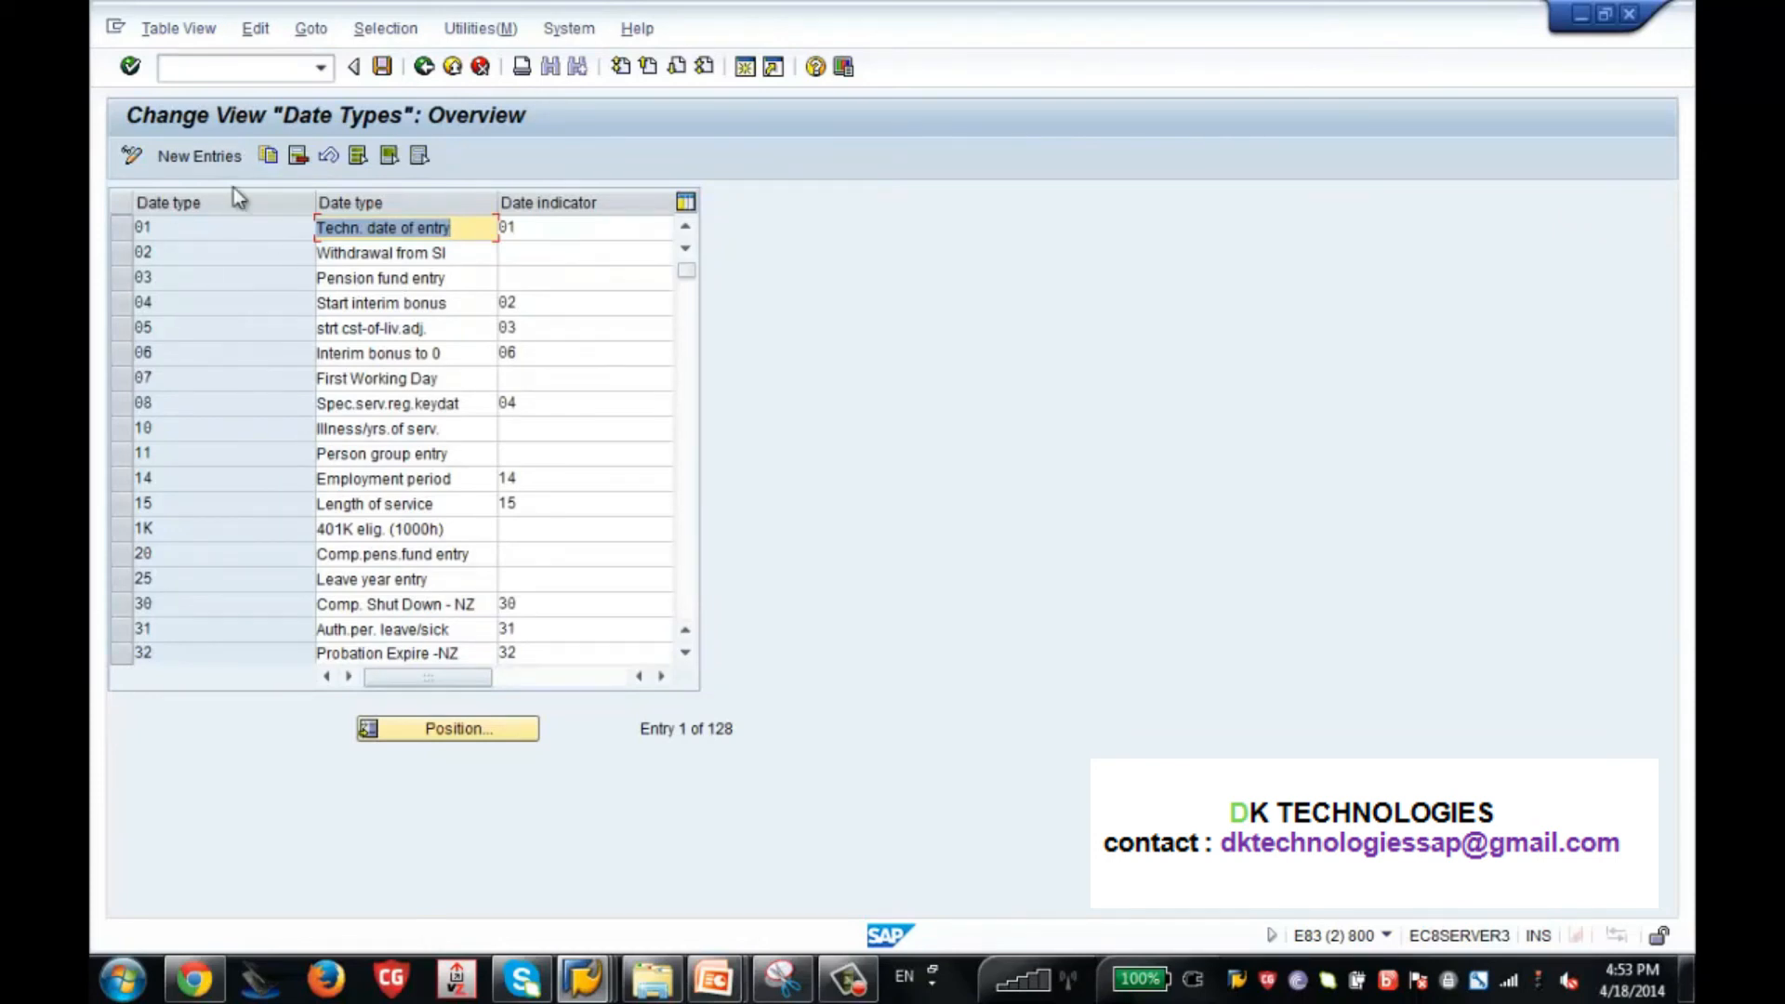
Add a new date type ZH with the description Zenith Actual Hire D, leaving the date indicator empty.
click(192, 156)
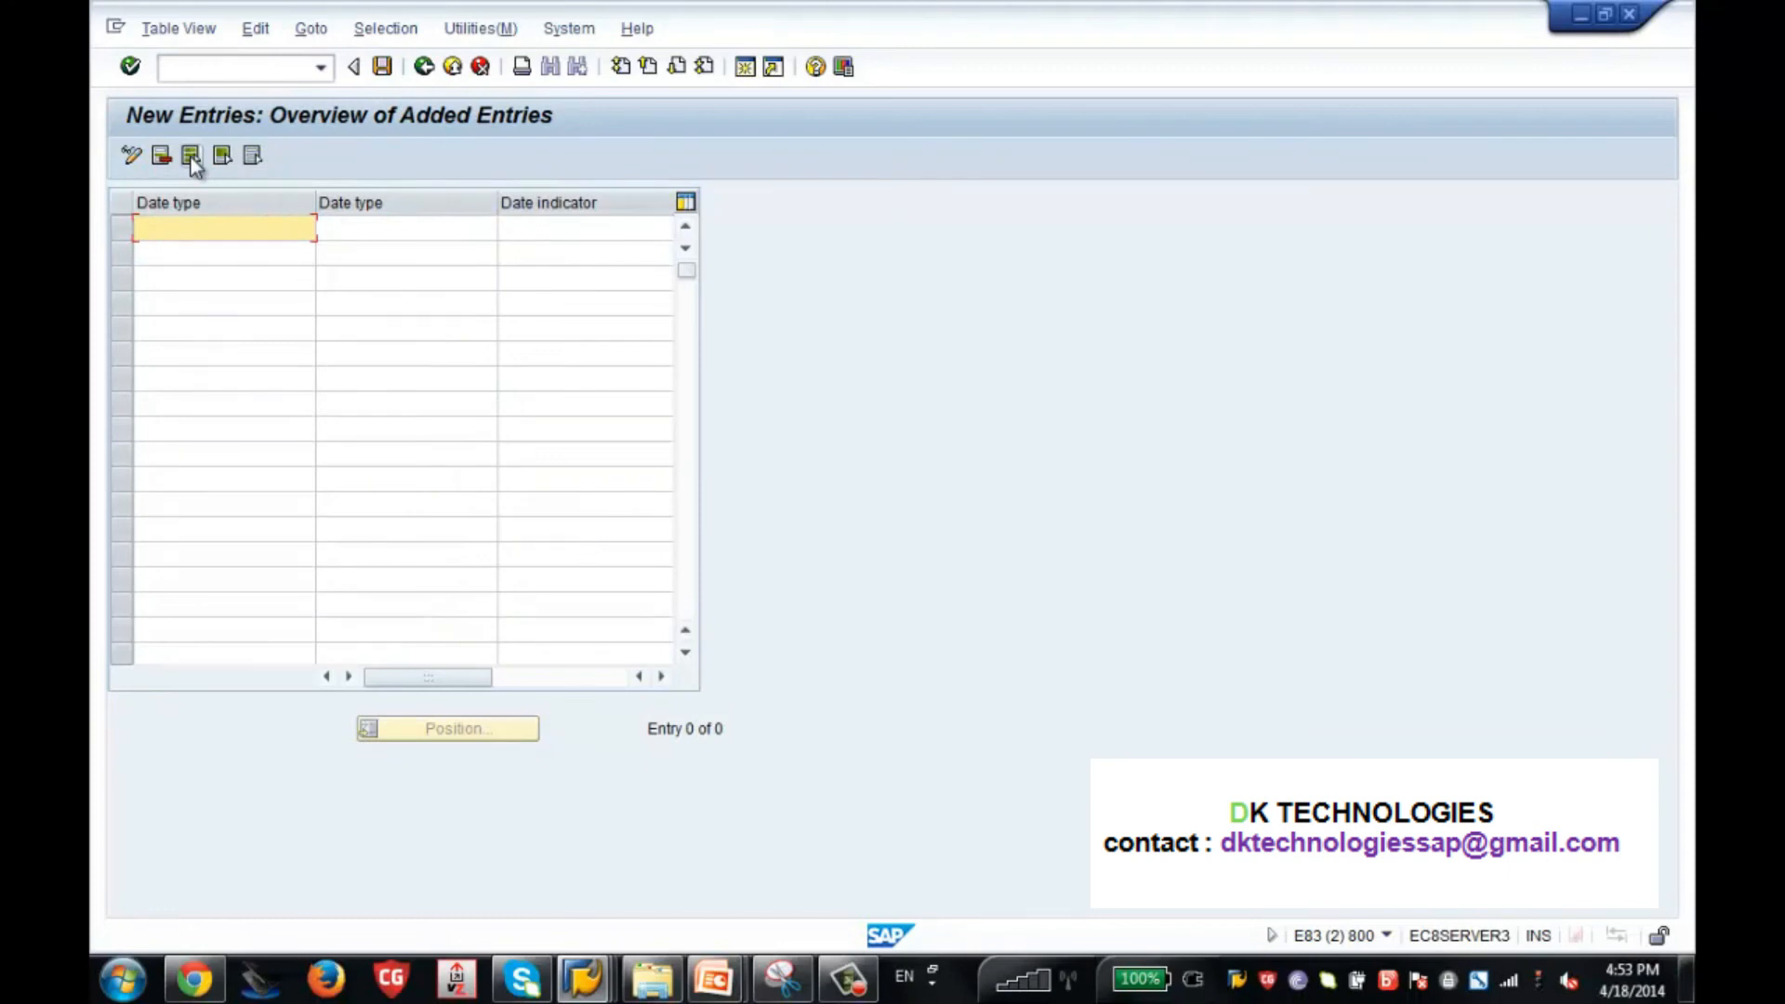
text(ZH)
key(Tab)
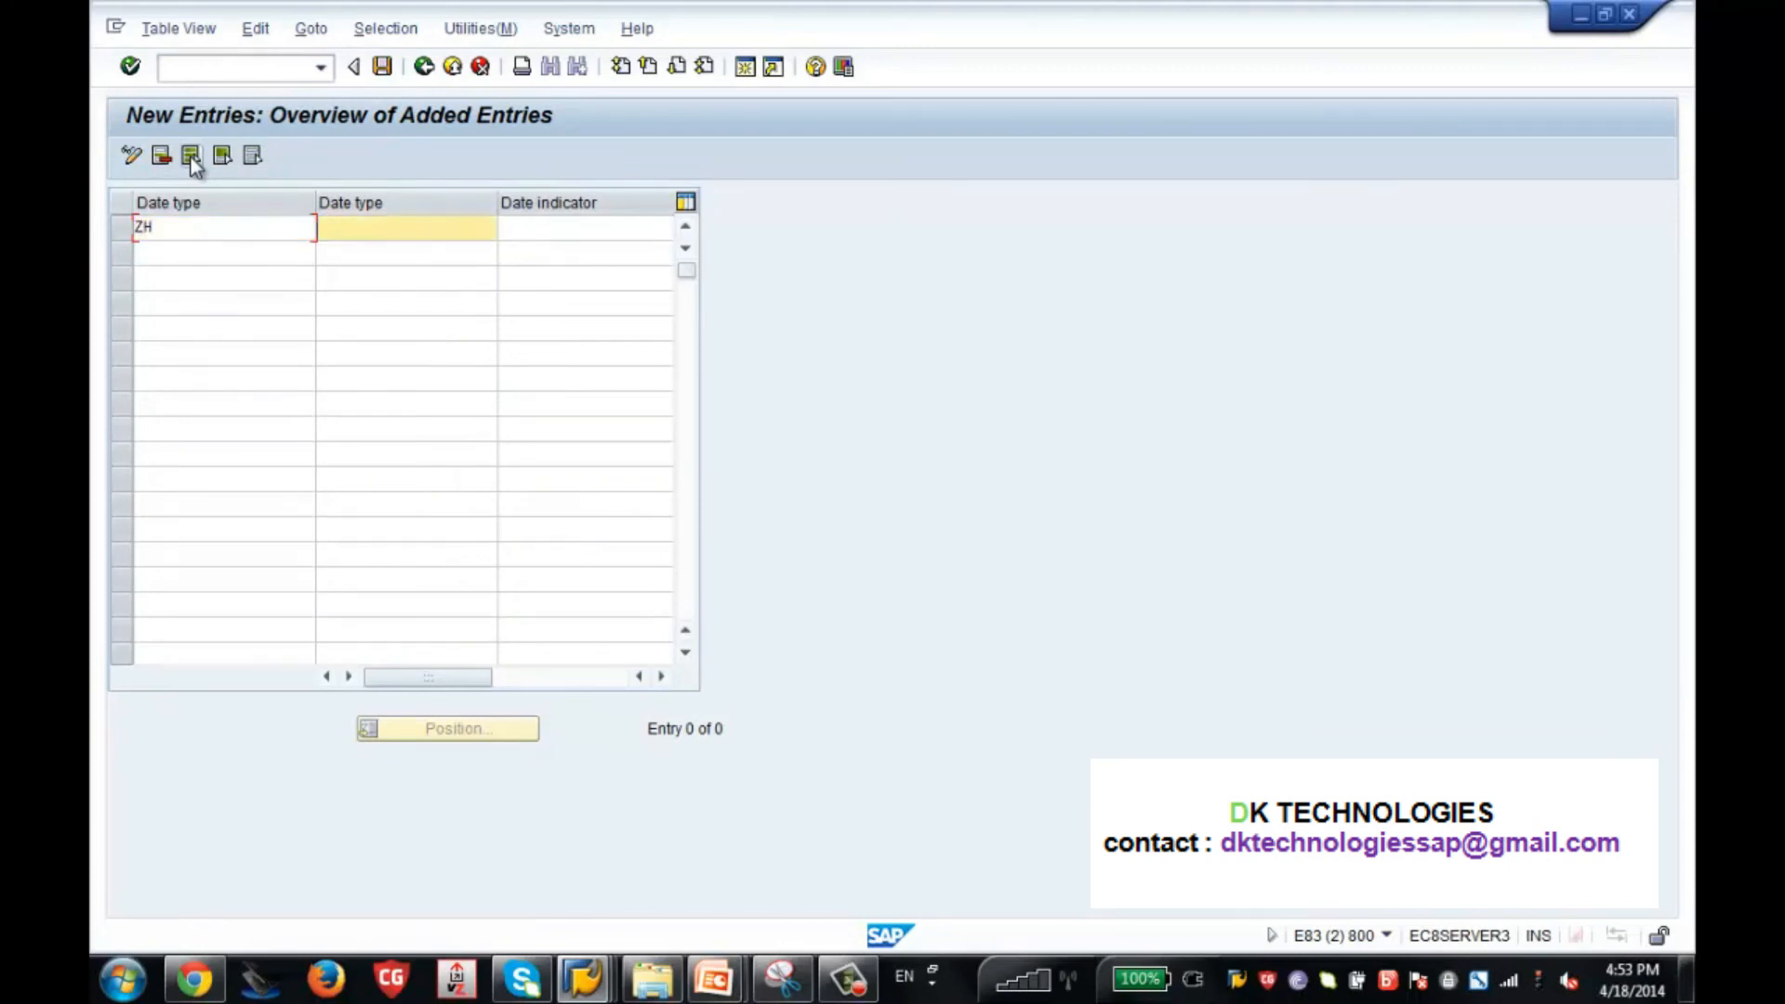
text(Zenith Actual Hire D)
key(Tab)
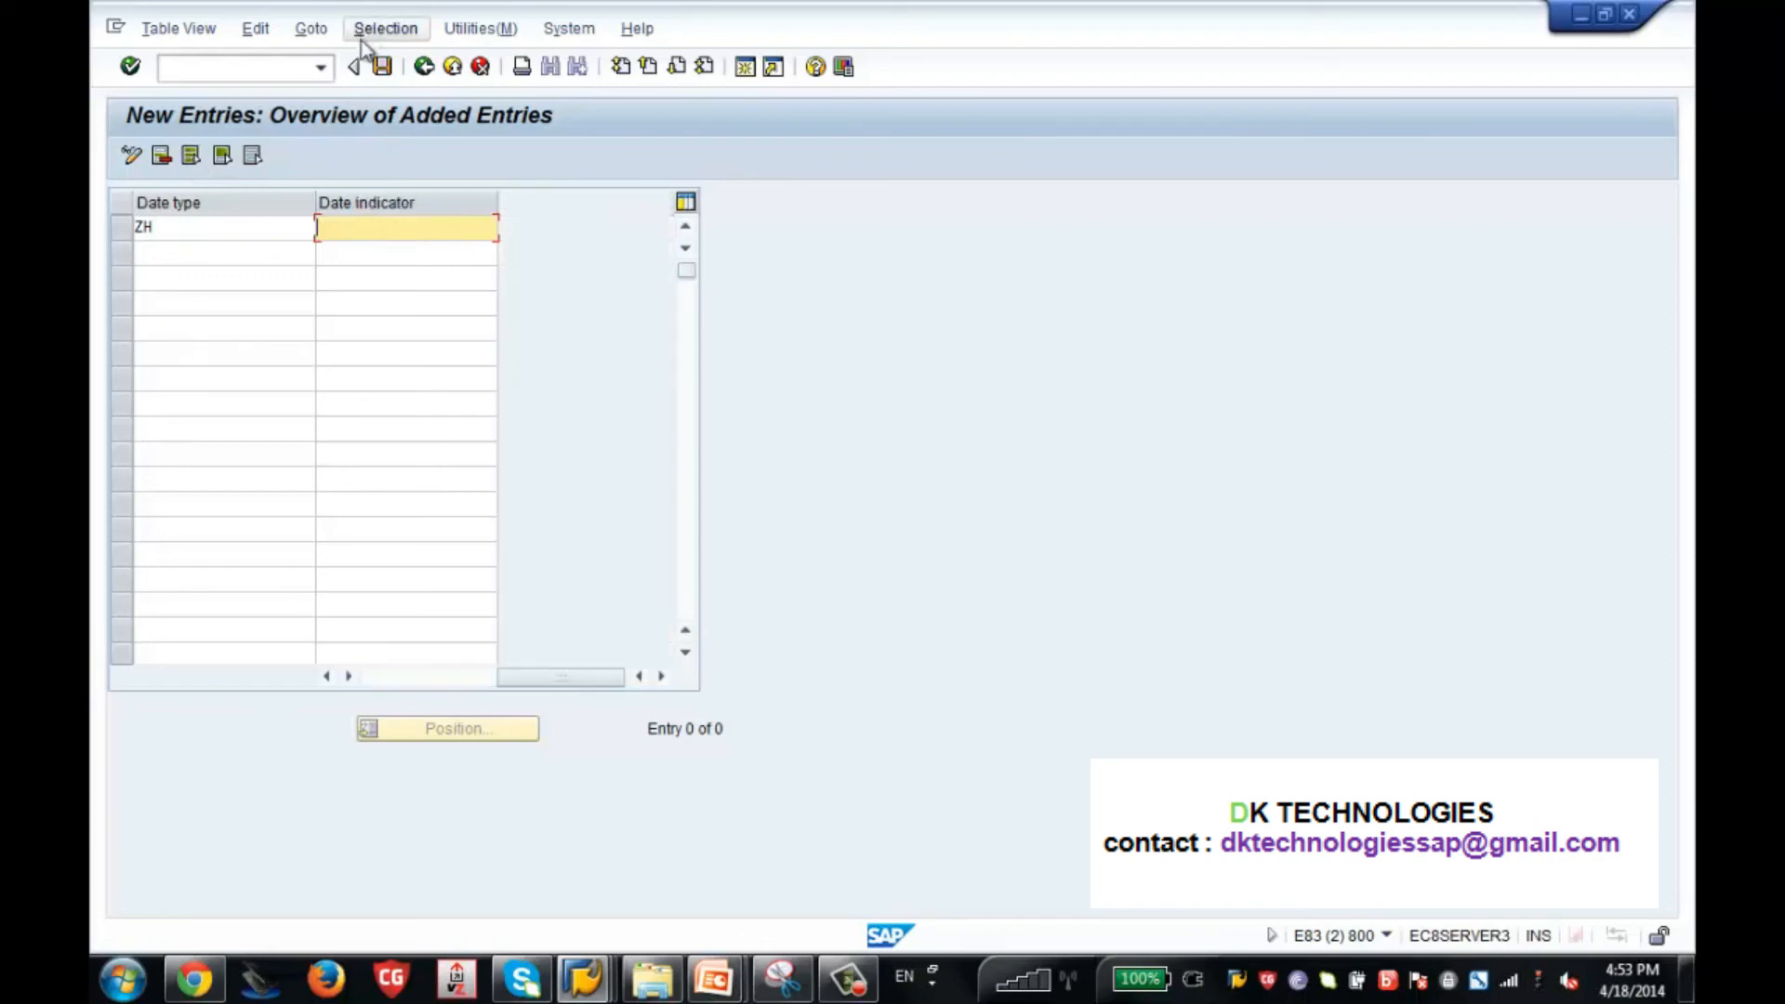
Save the new date type to the SAP HCM Training customizing request and check its description in the table.
click(382, 67)
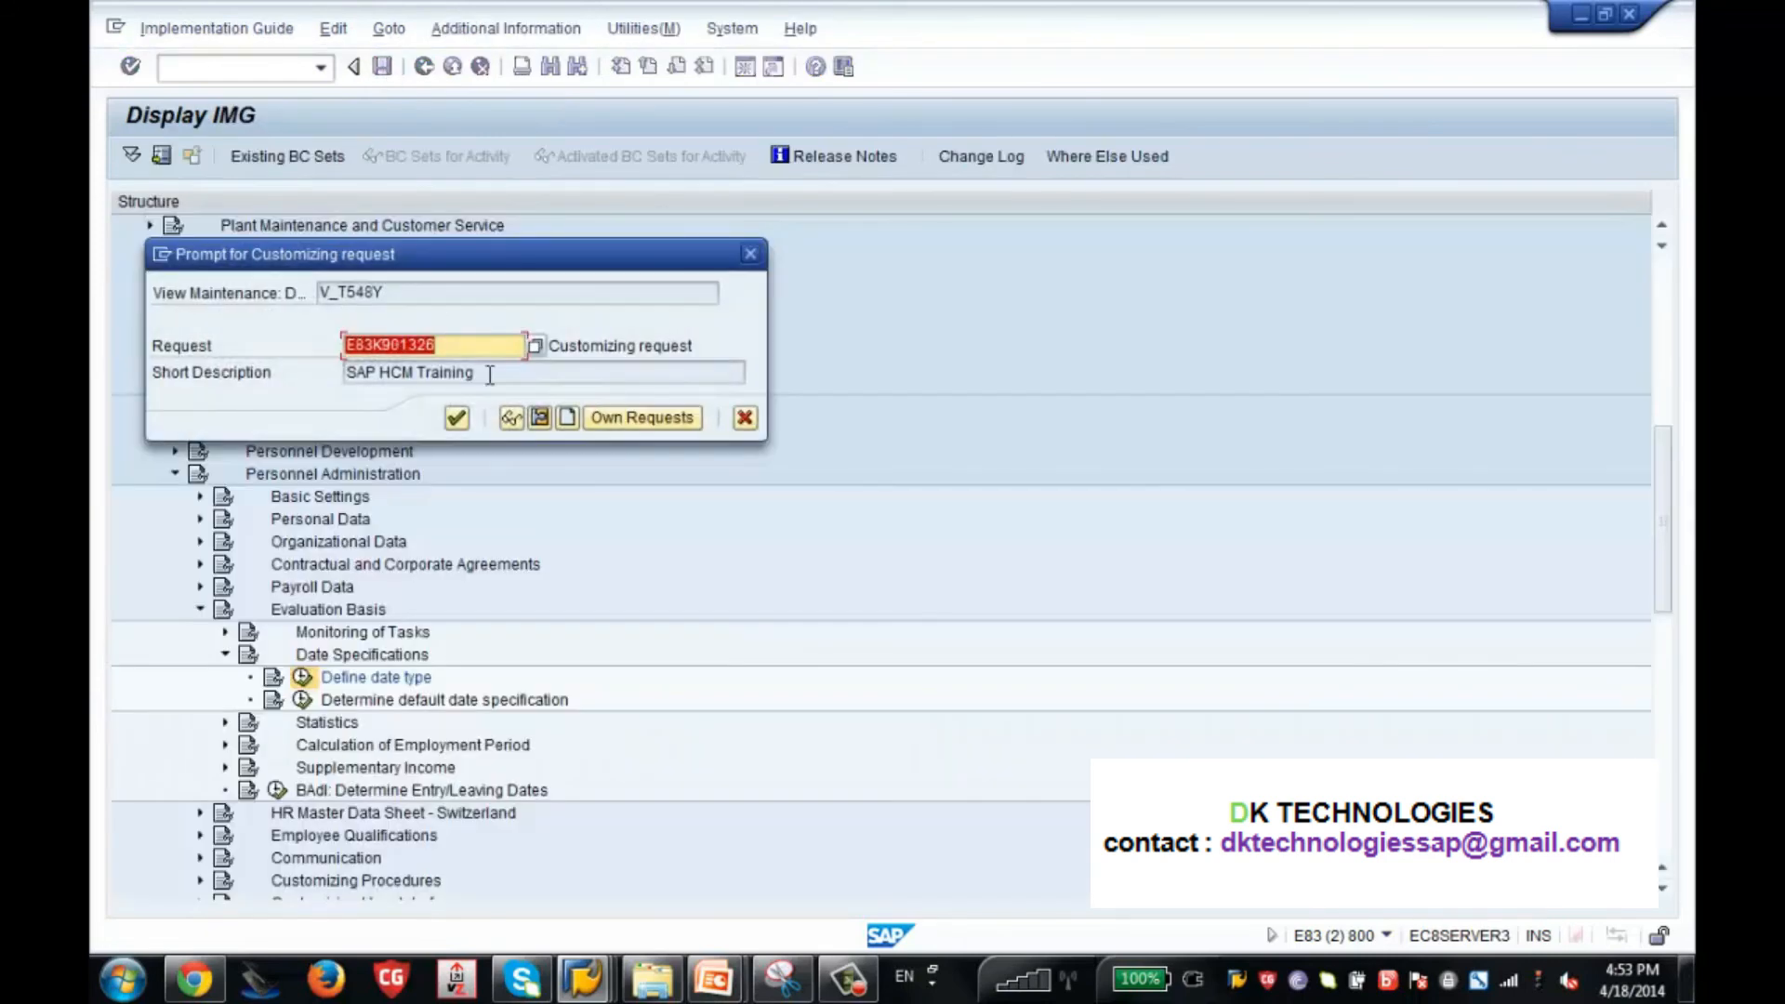
click(456, 419)
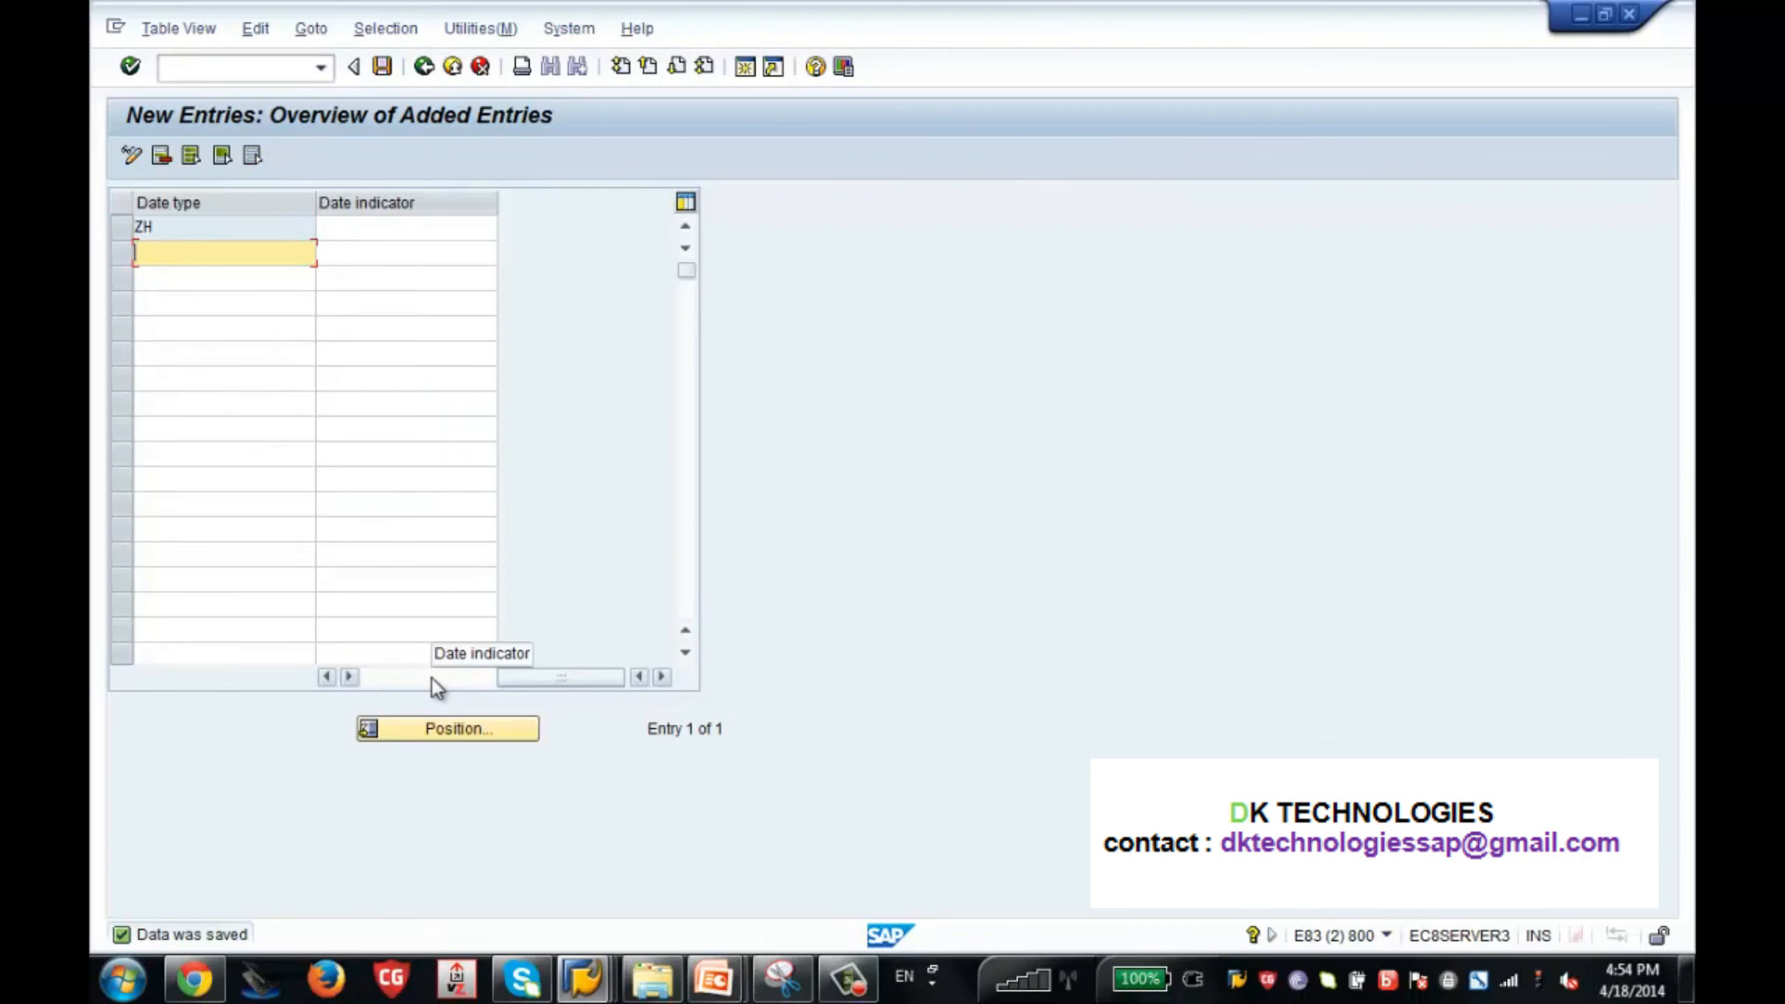
drag(504, 682, 355, 678)
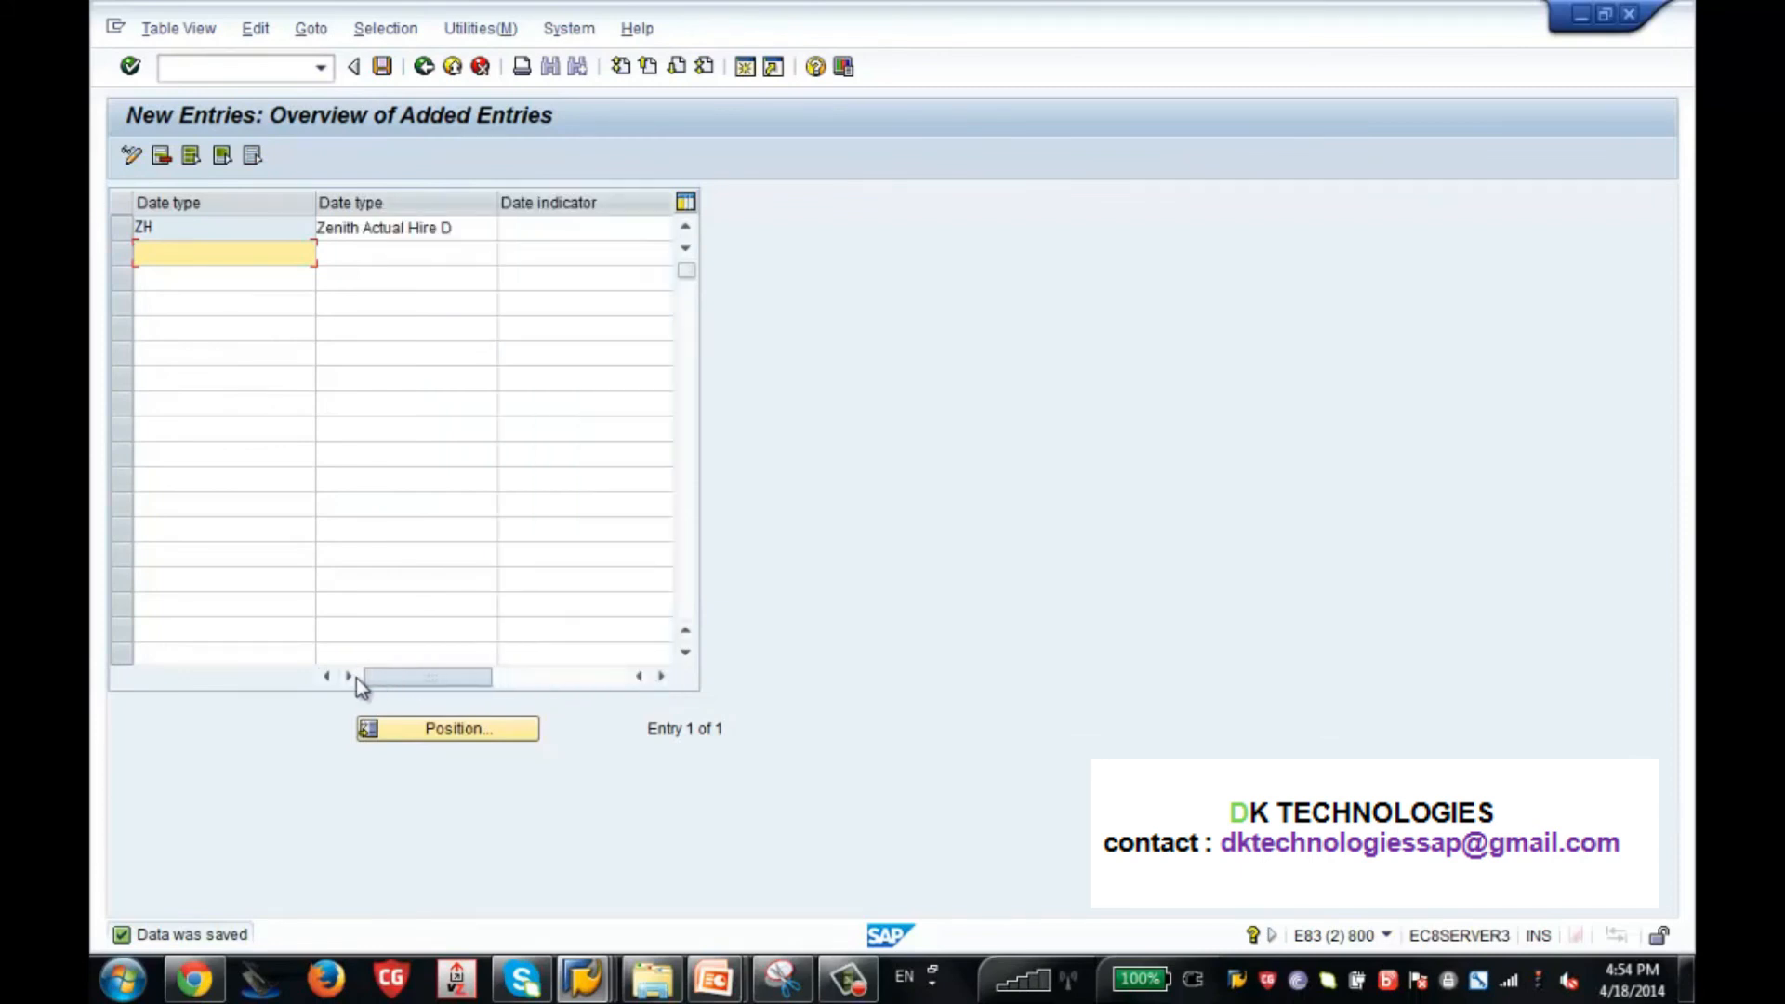
Switch to the HR master data session and start a new Date Specifications record for the employee using infotype 0041.
mouse_move(583, 978)
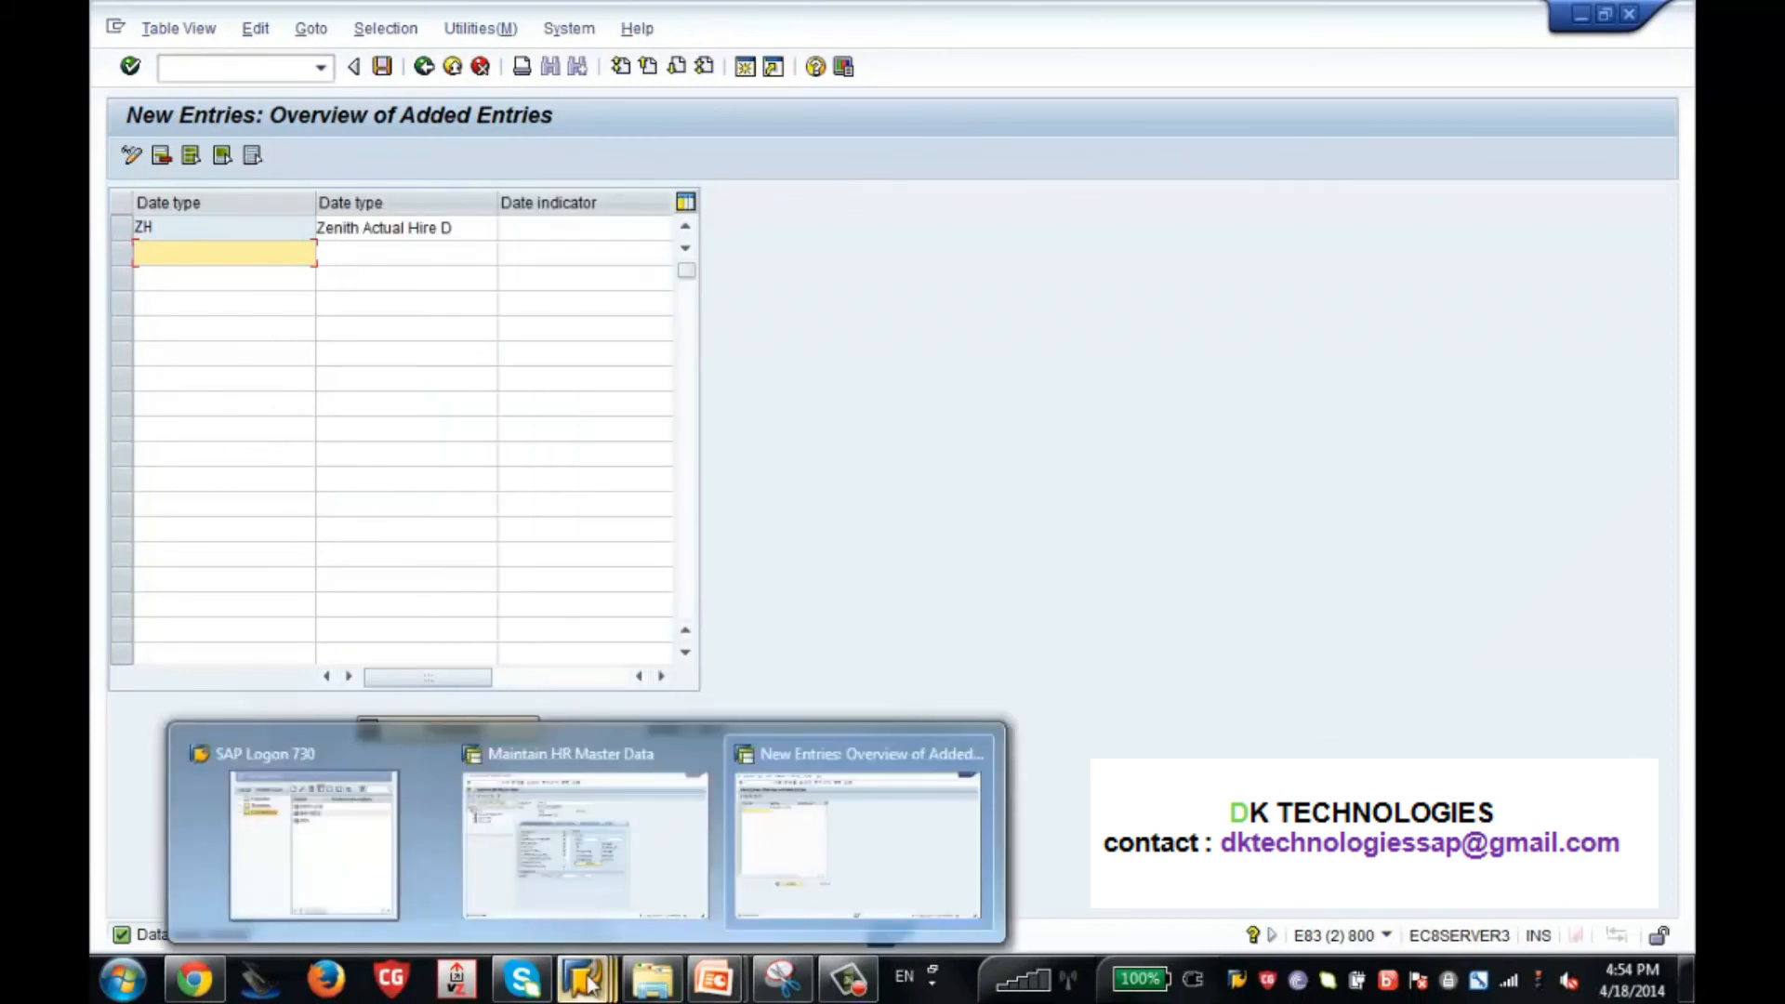
click(636, 884)
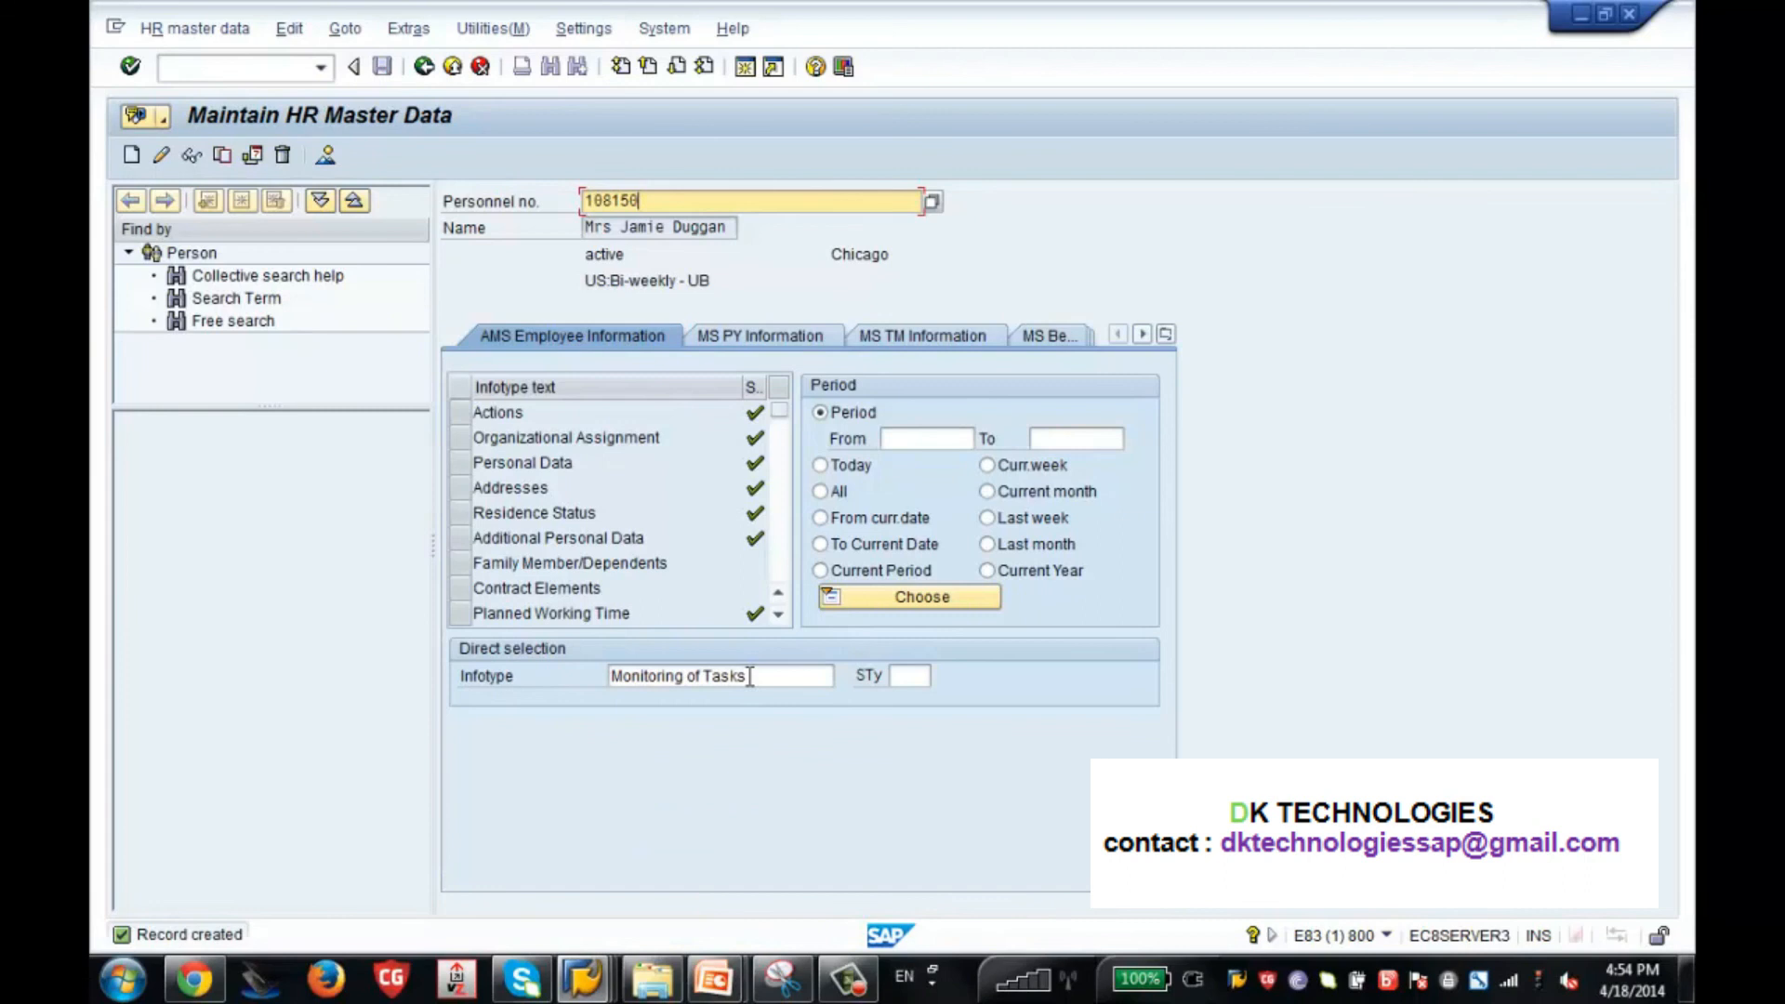
drag(750, 676, 610, 676)
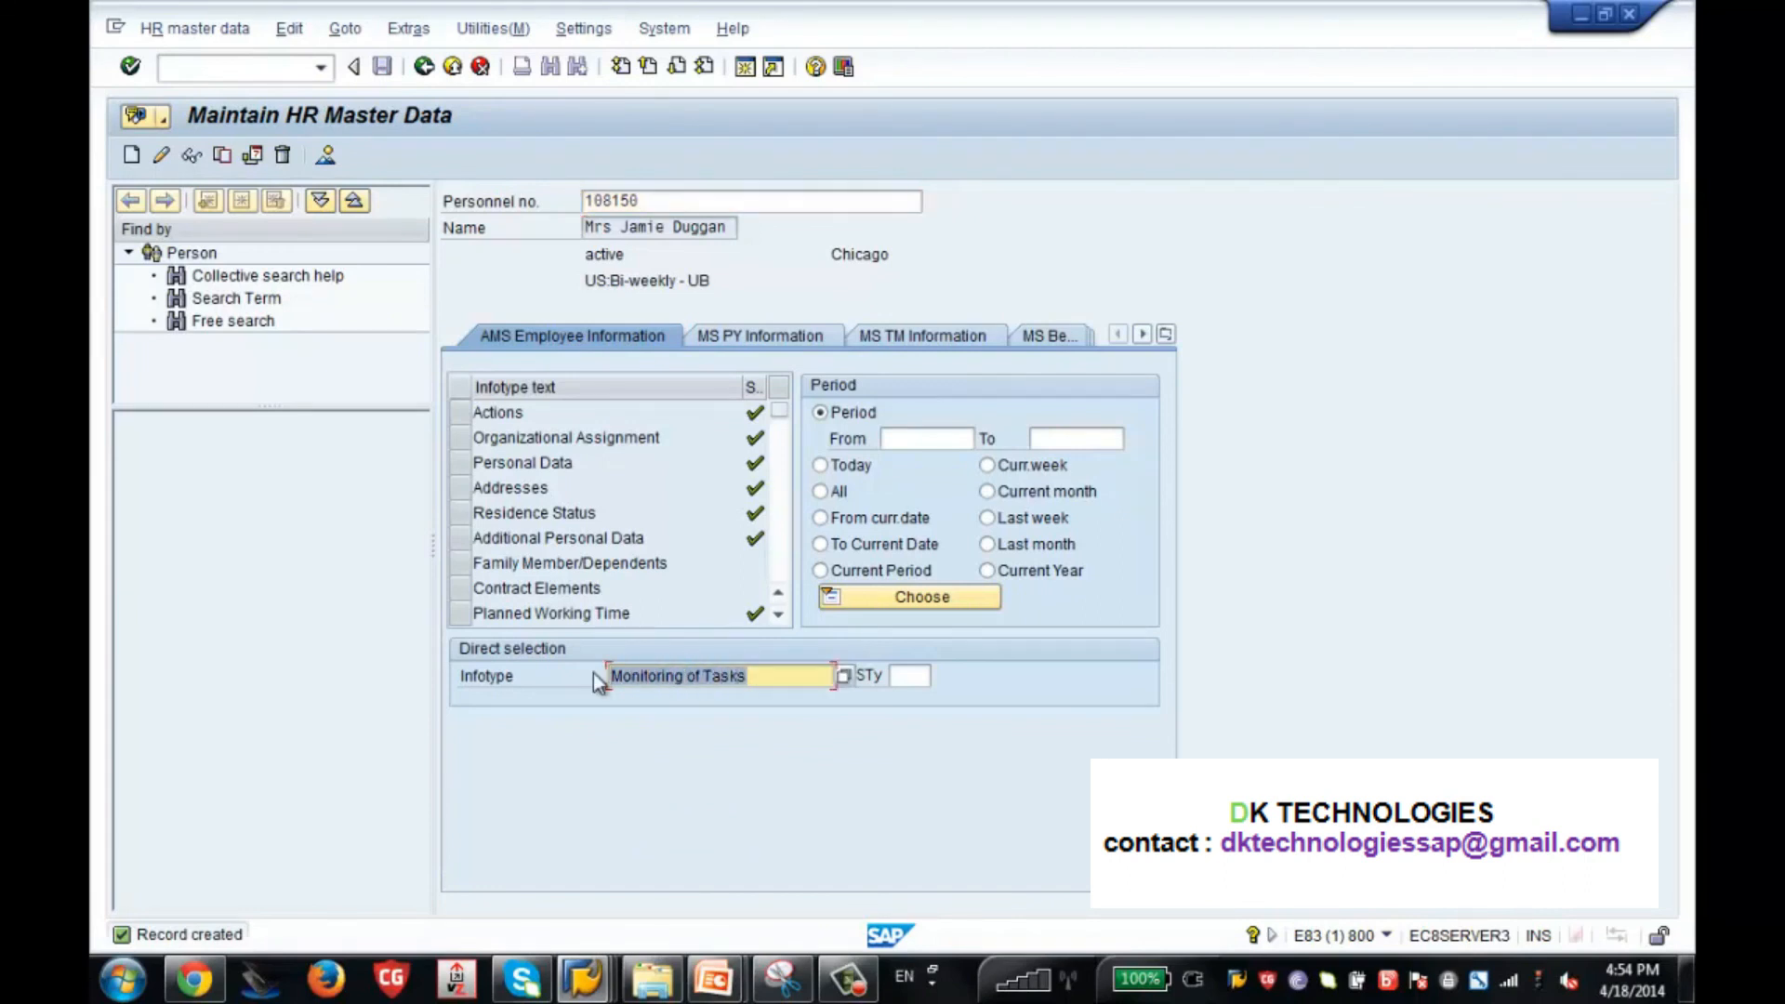
text(0041)
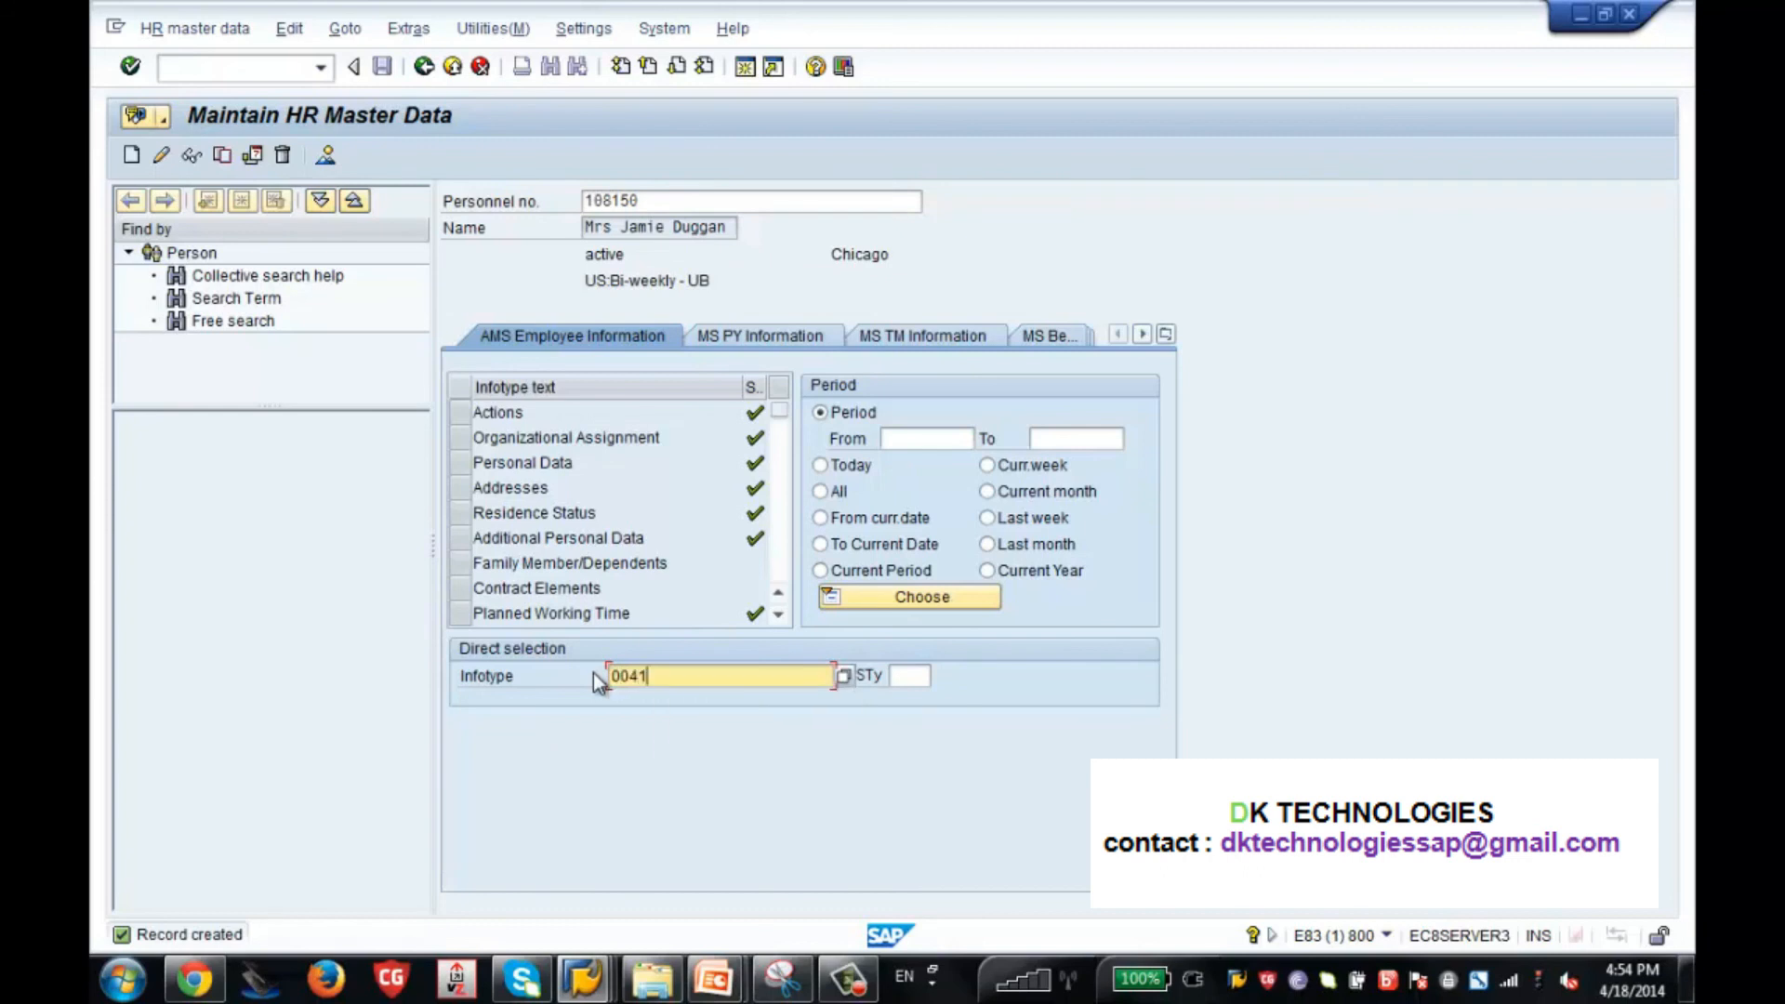
key(Return)
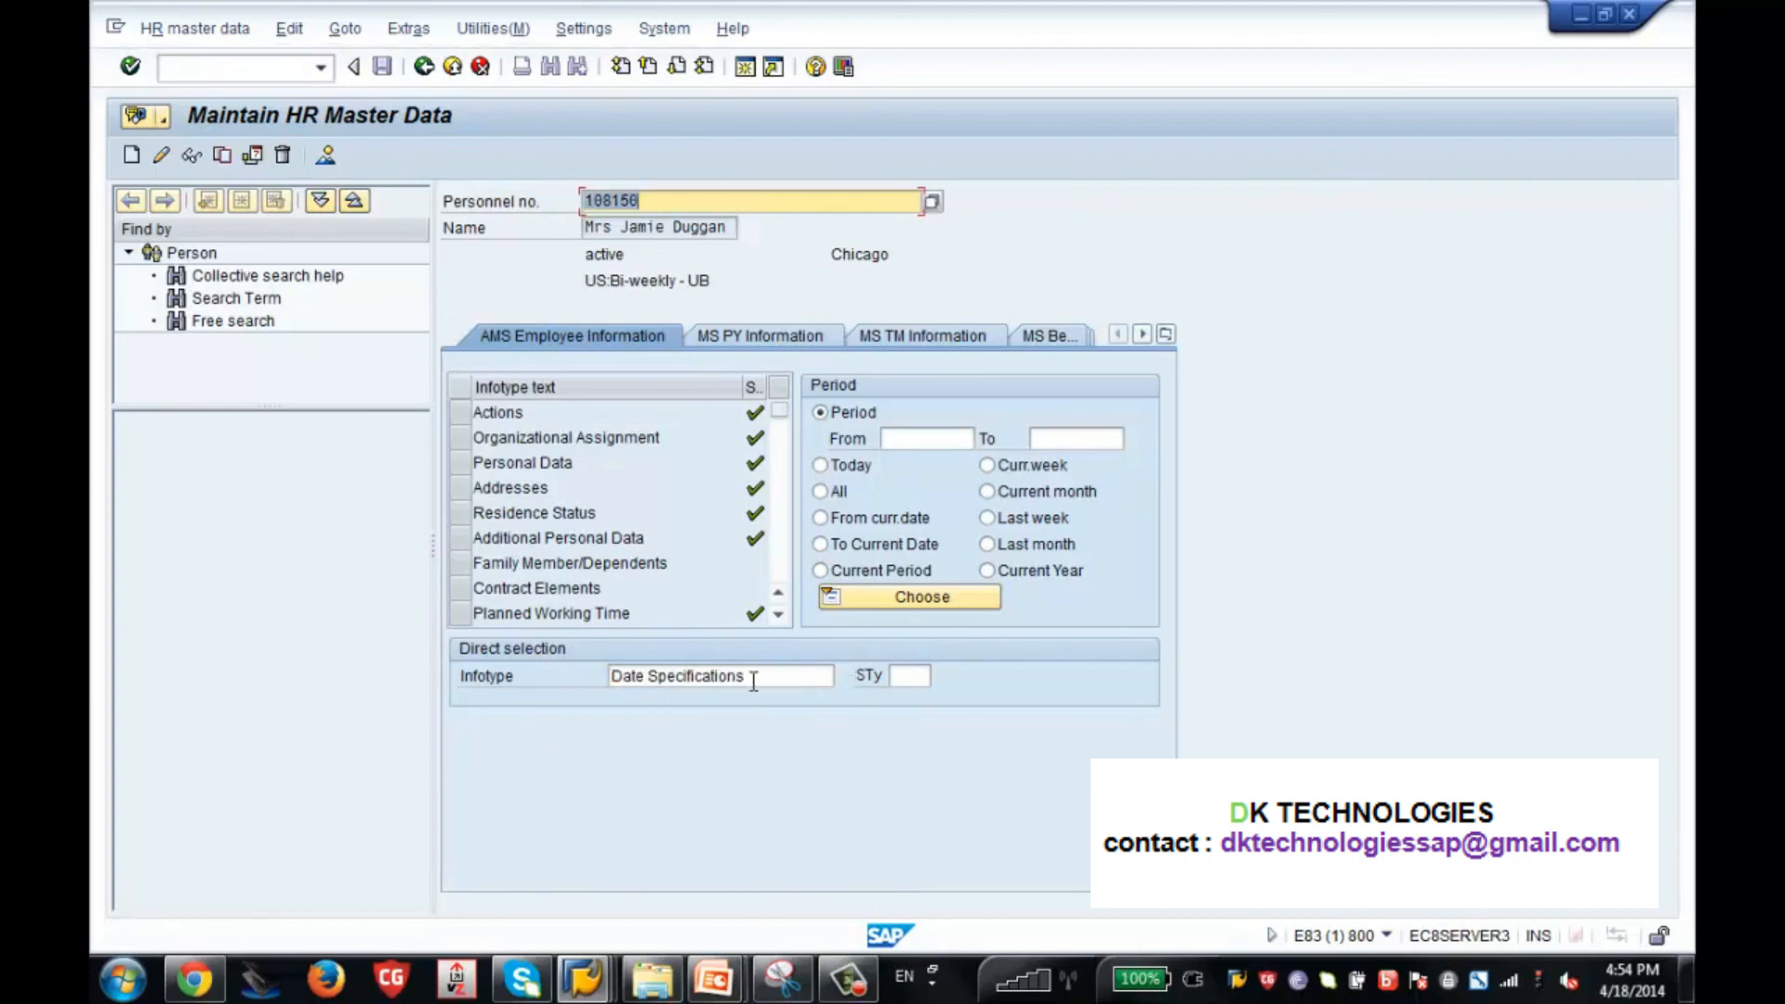
drag(744, 677, 471, 683)
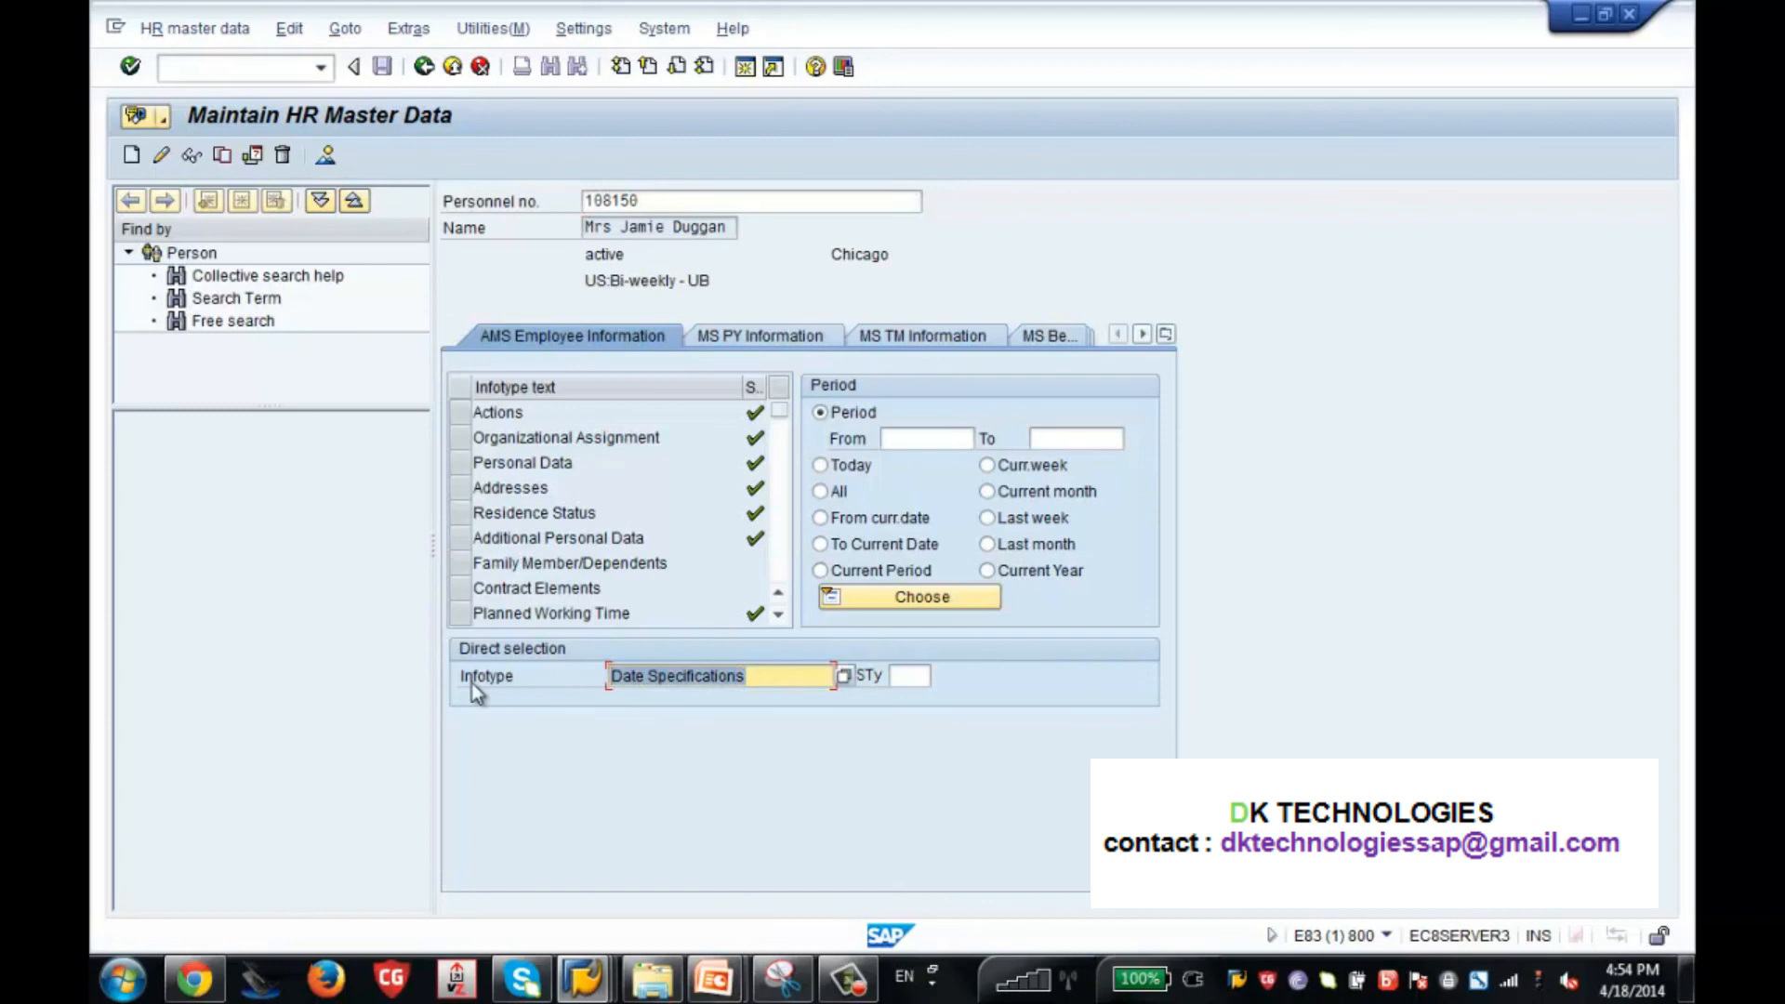
text(0041)
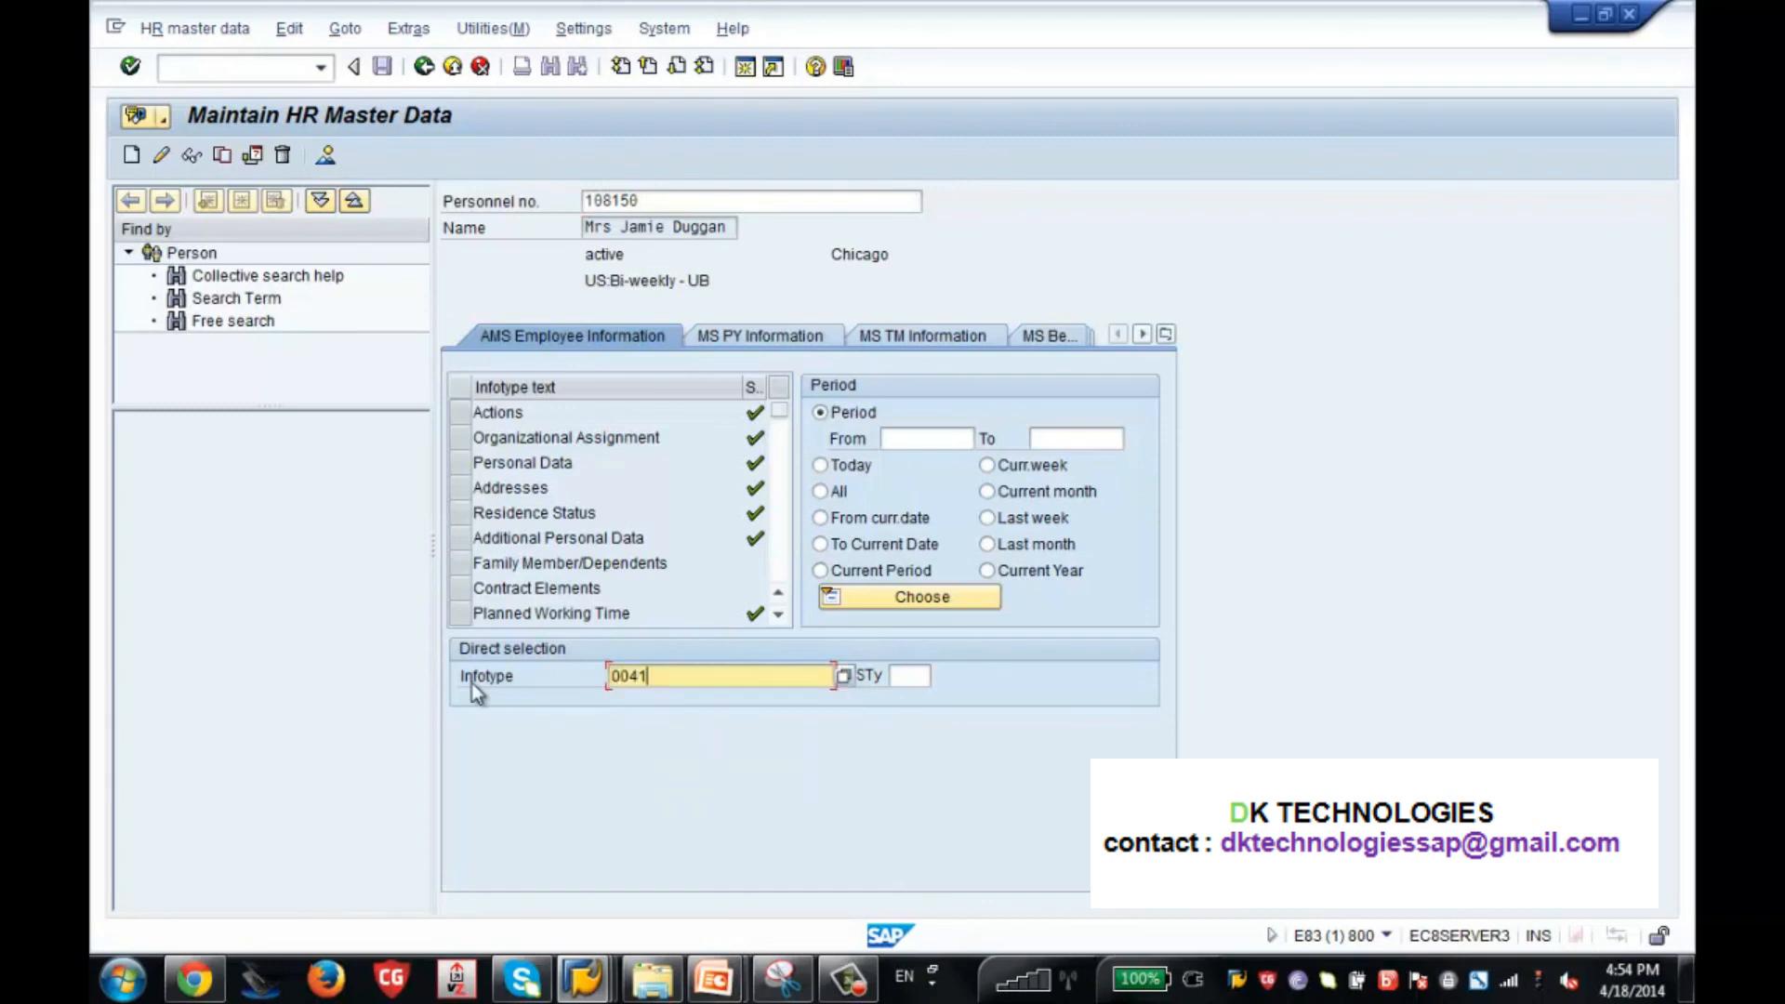
key(Return)
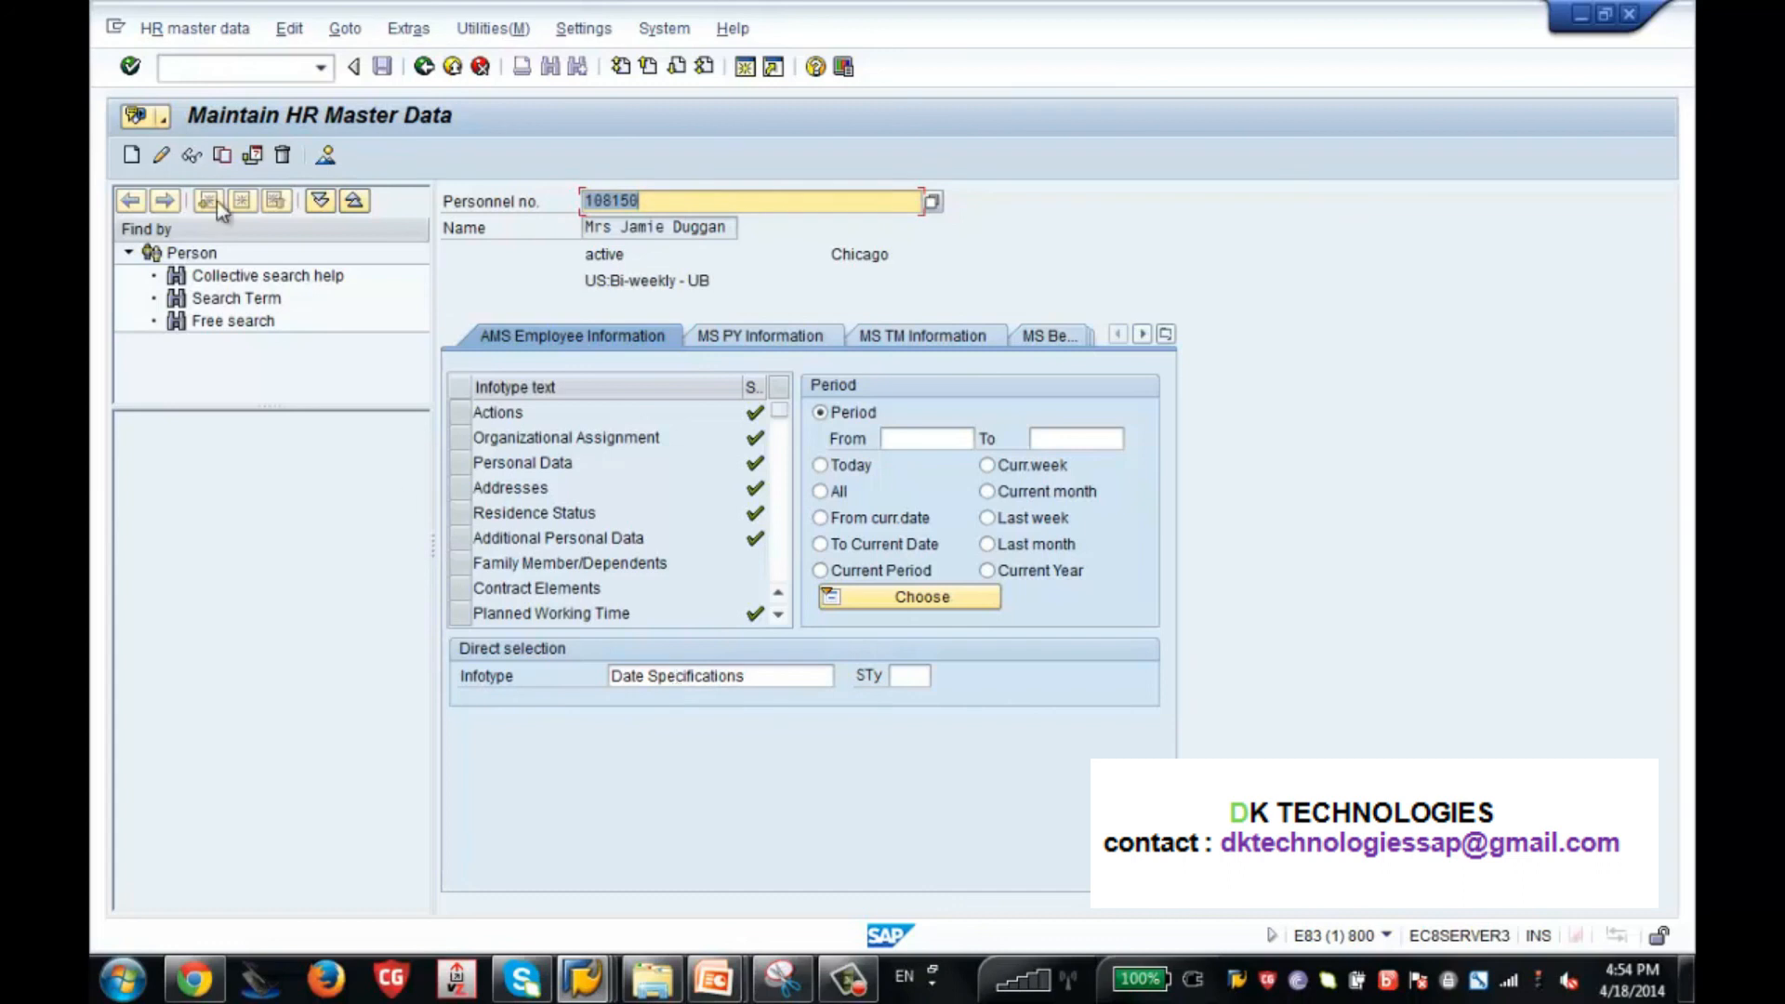
click(131, 155)
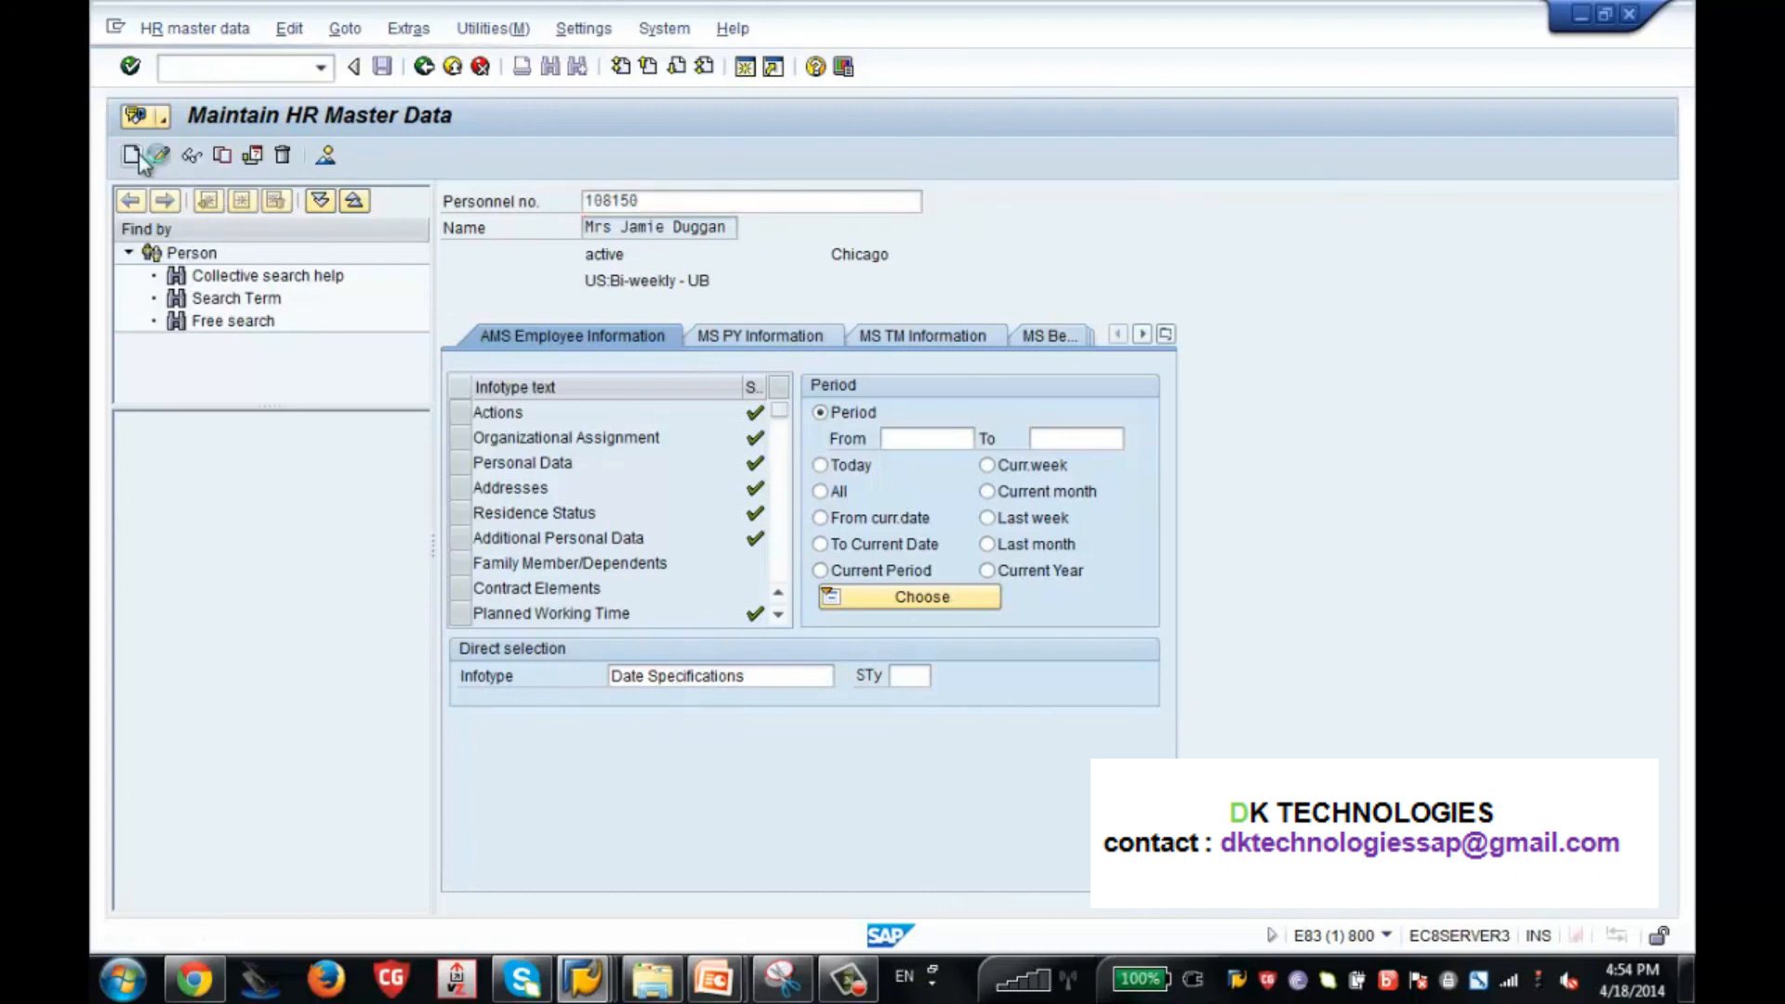
key(Return)
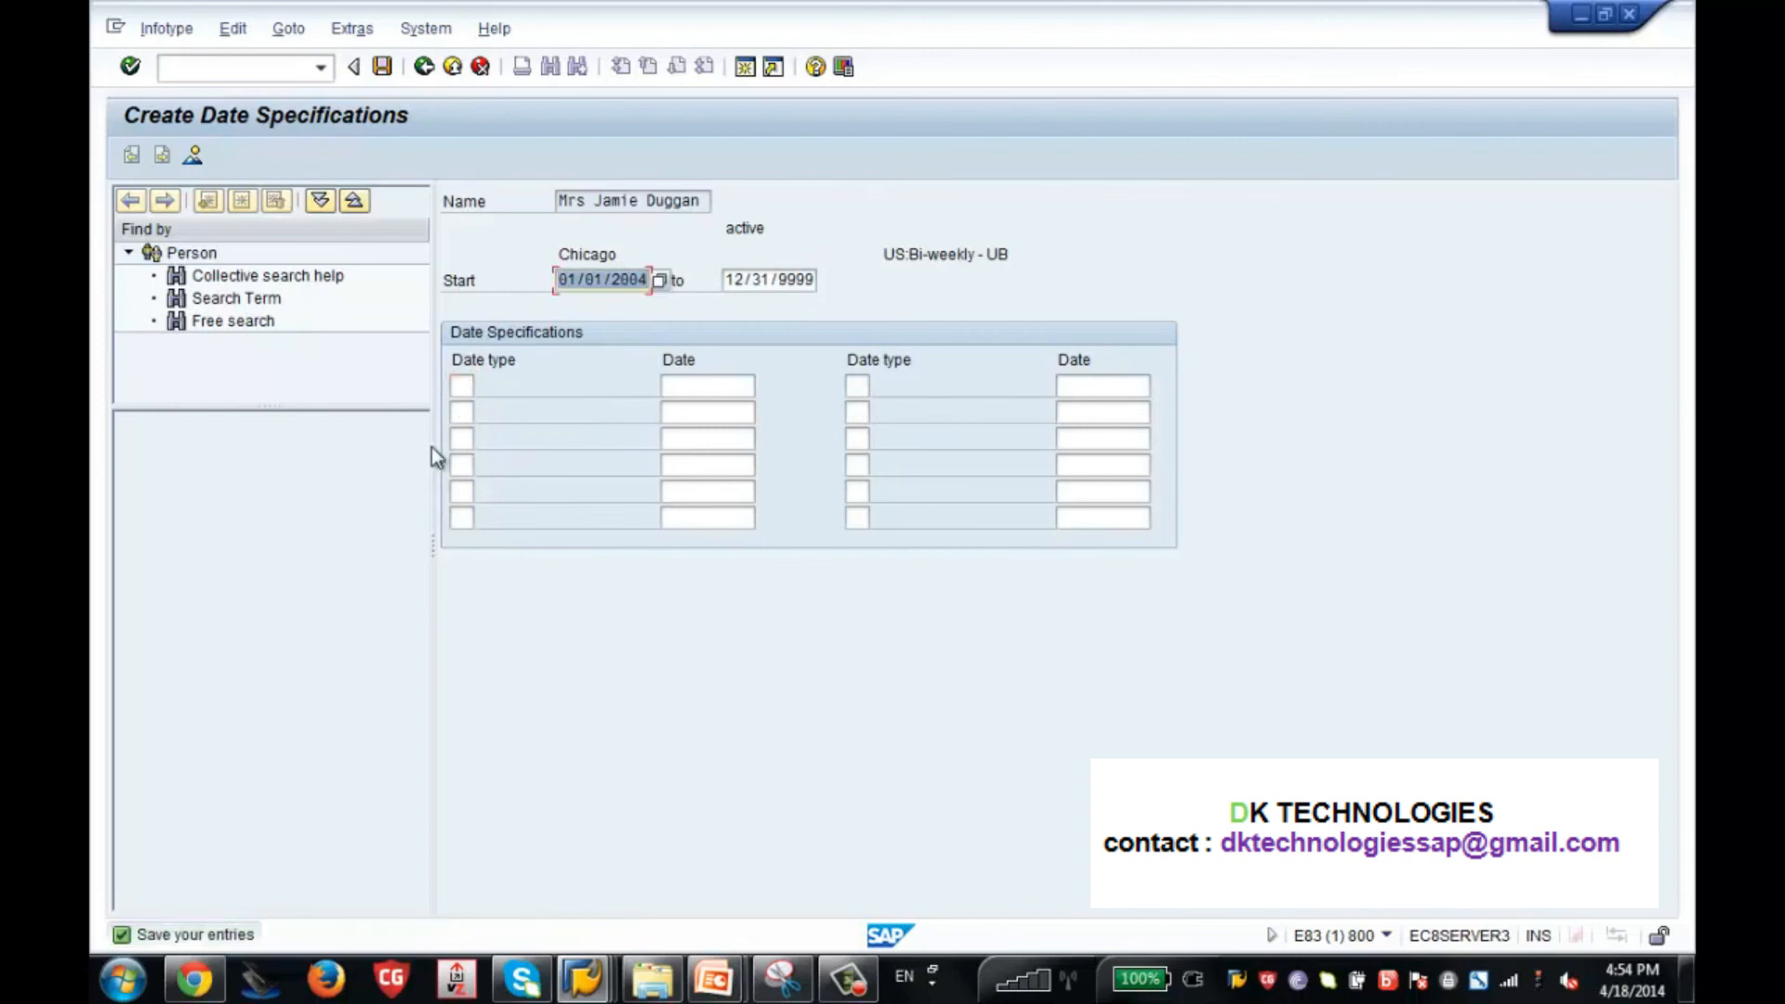
Choose ZH, Zenith Actual Hire D, from the value list as the first date type.
click(468, 390)
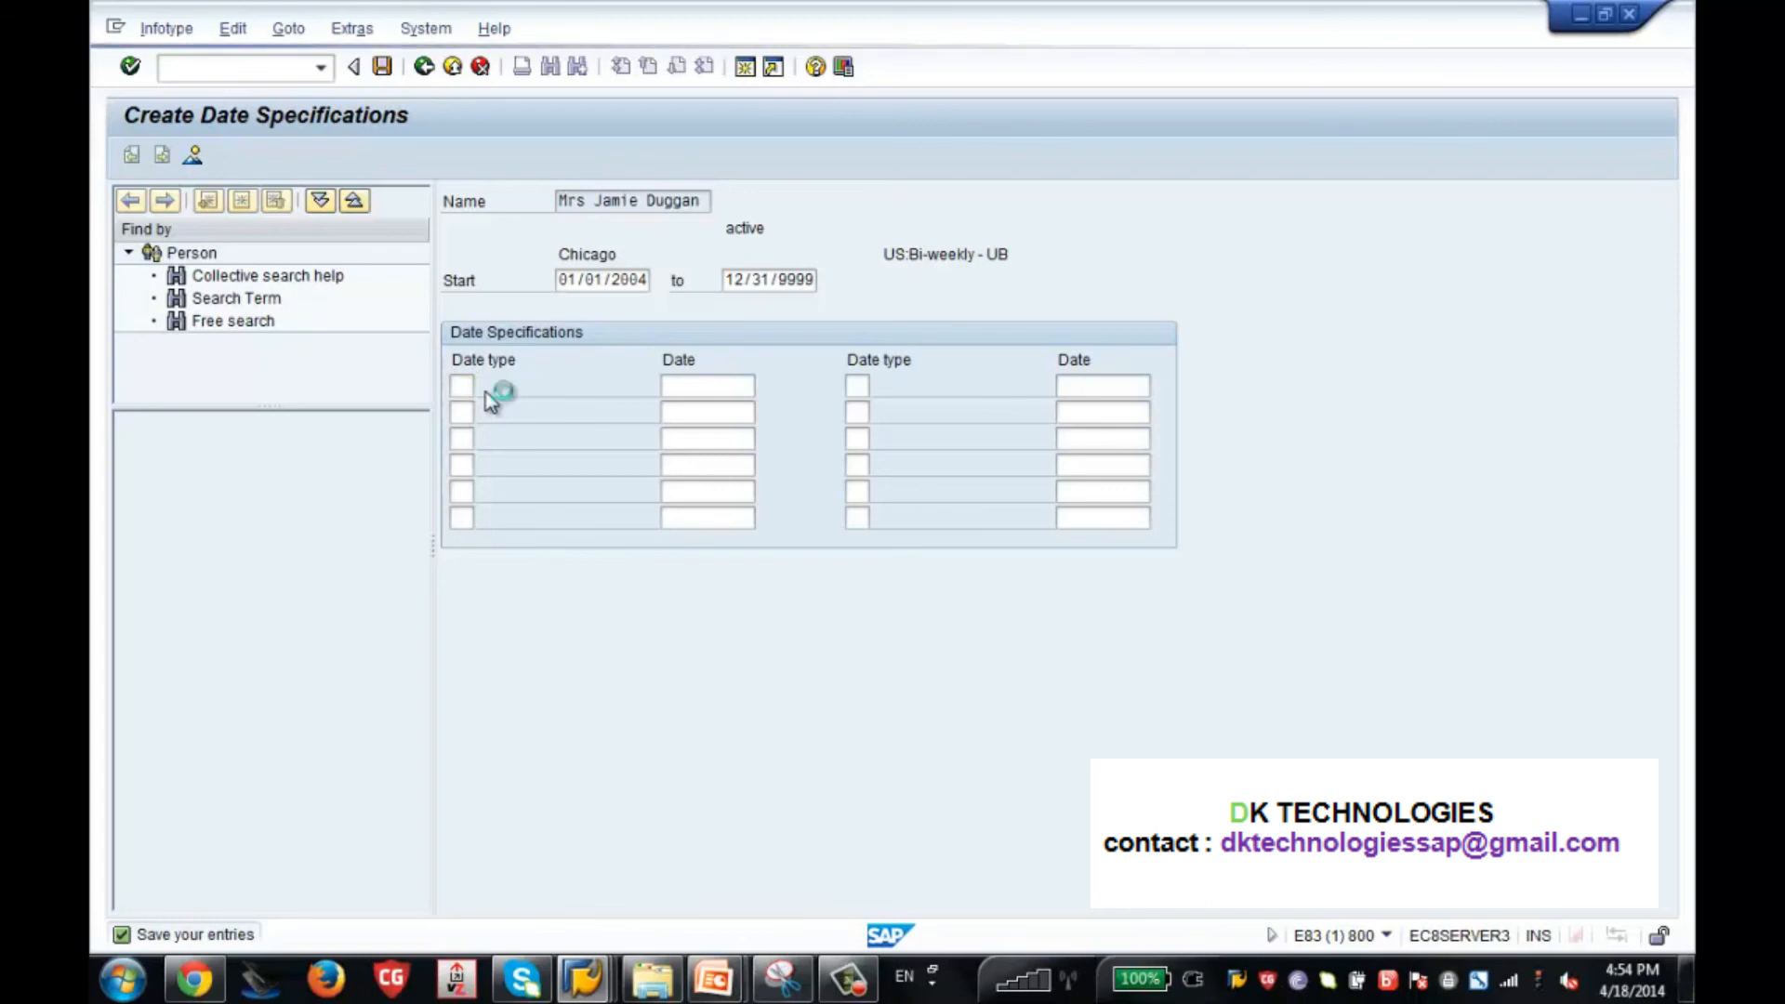
click(485, 393)
drag(948, 523, 935, 917)
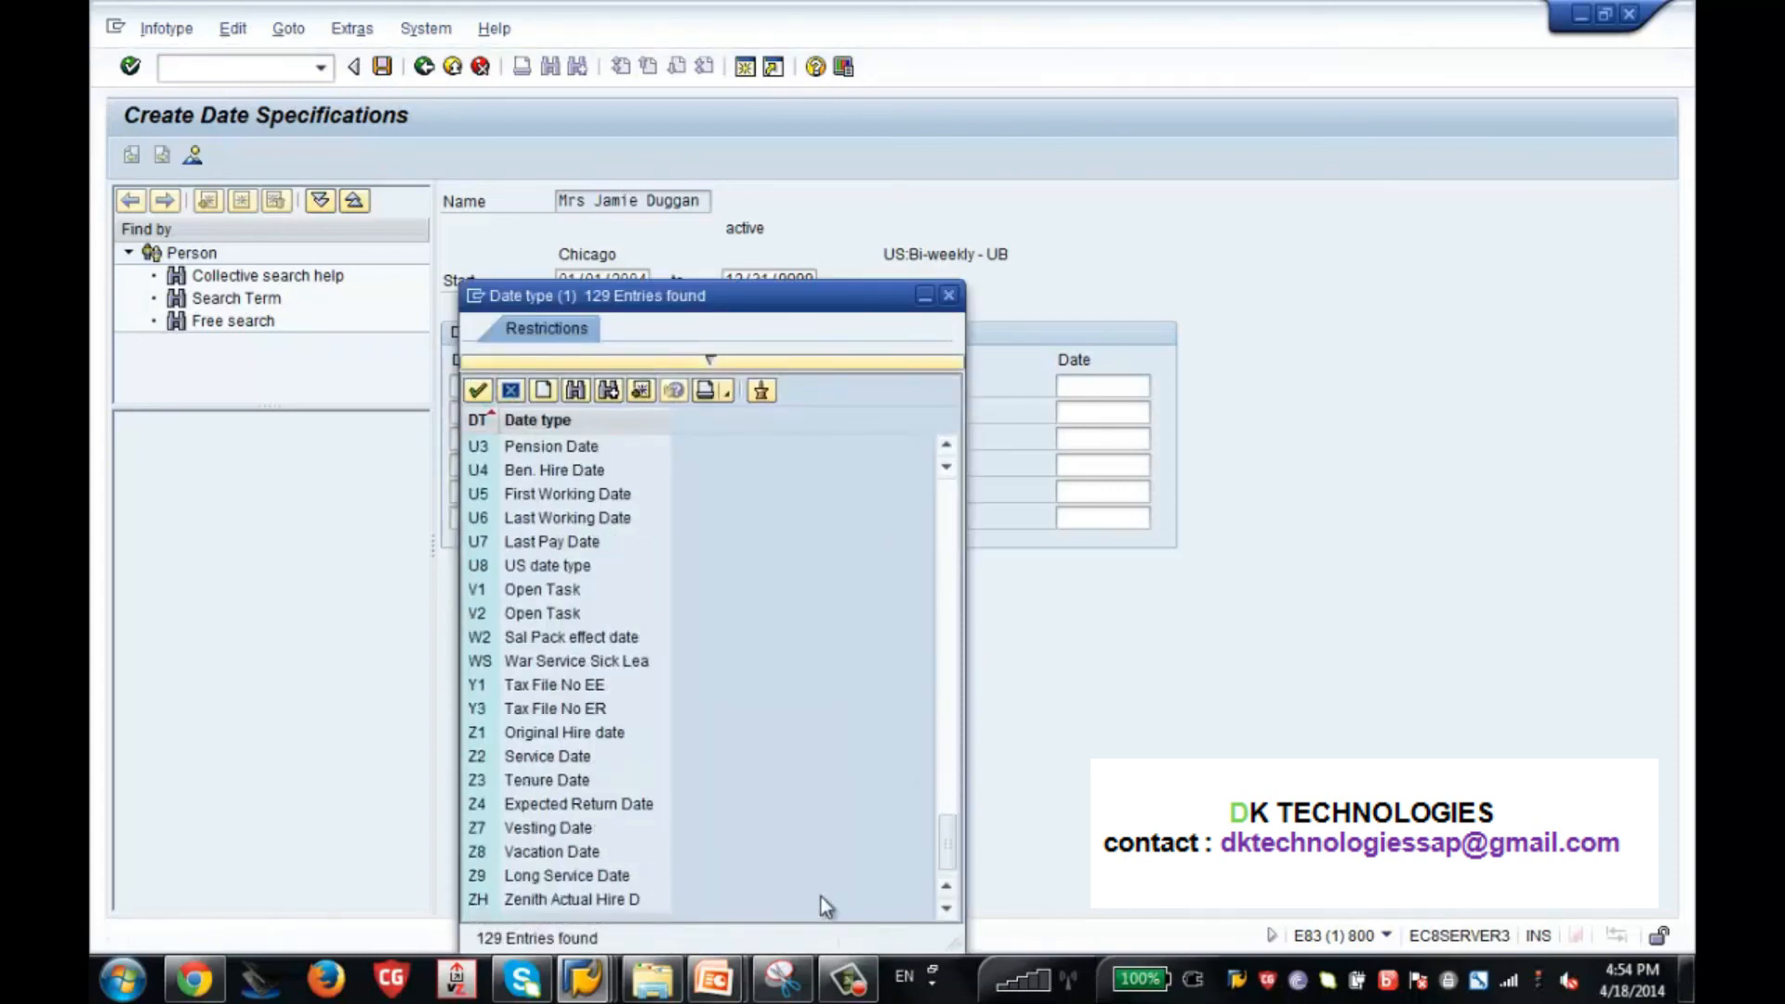
click(554, 902)
double_click(554, 903)
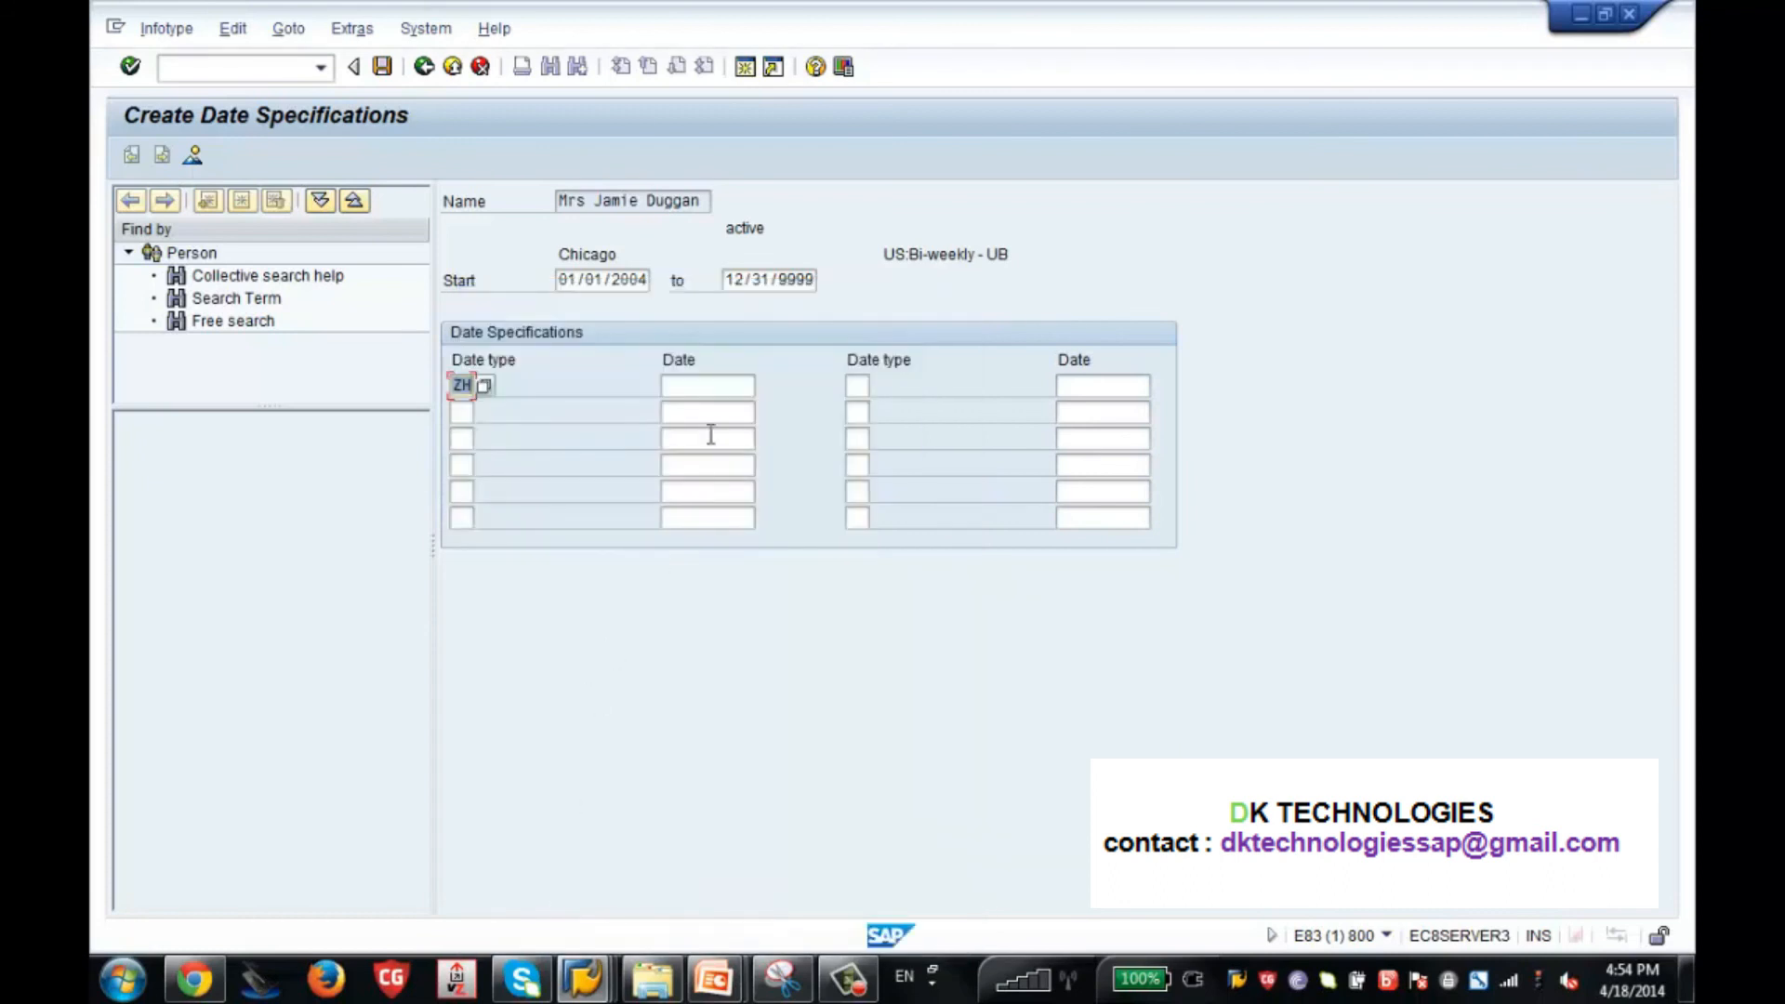
Set the date for date type ZH to 03/02/2004, save the record and exit HR master data maintenance.
click(716, 386)
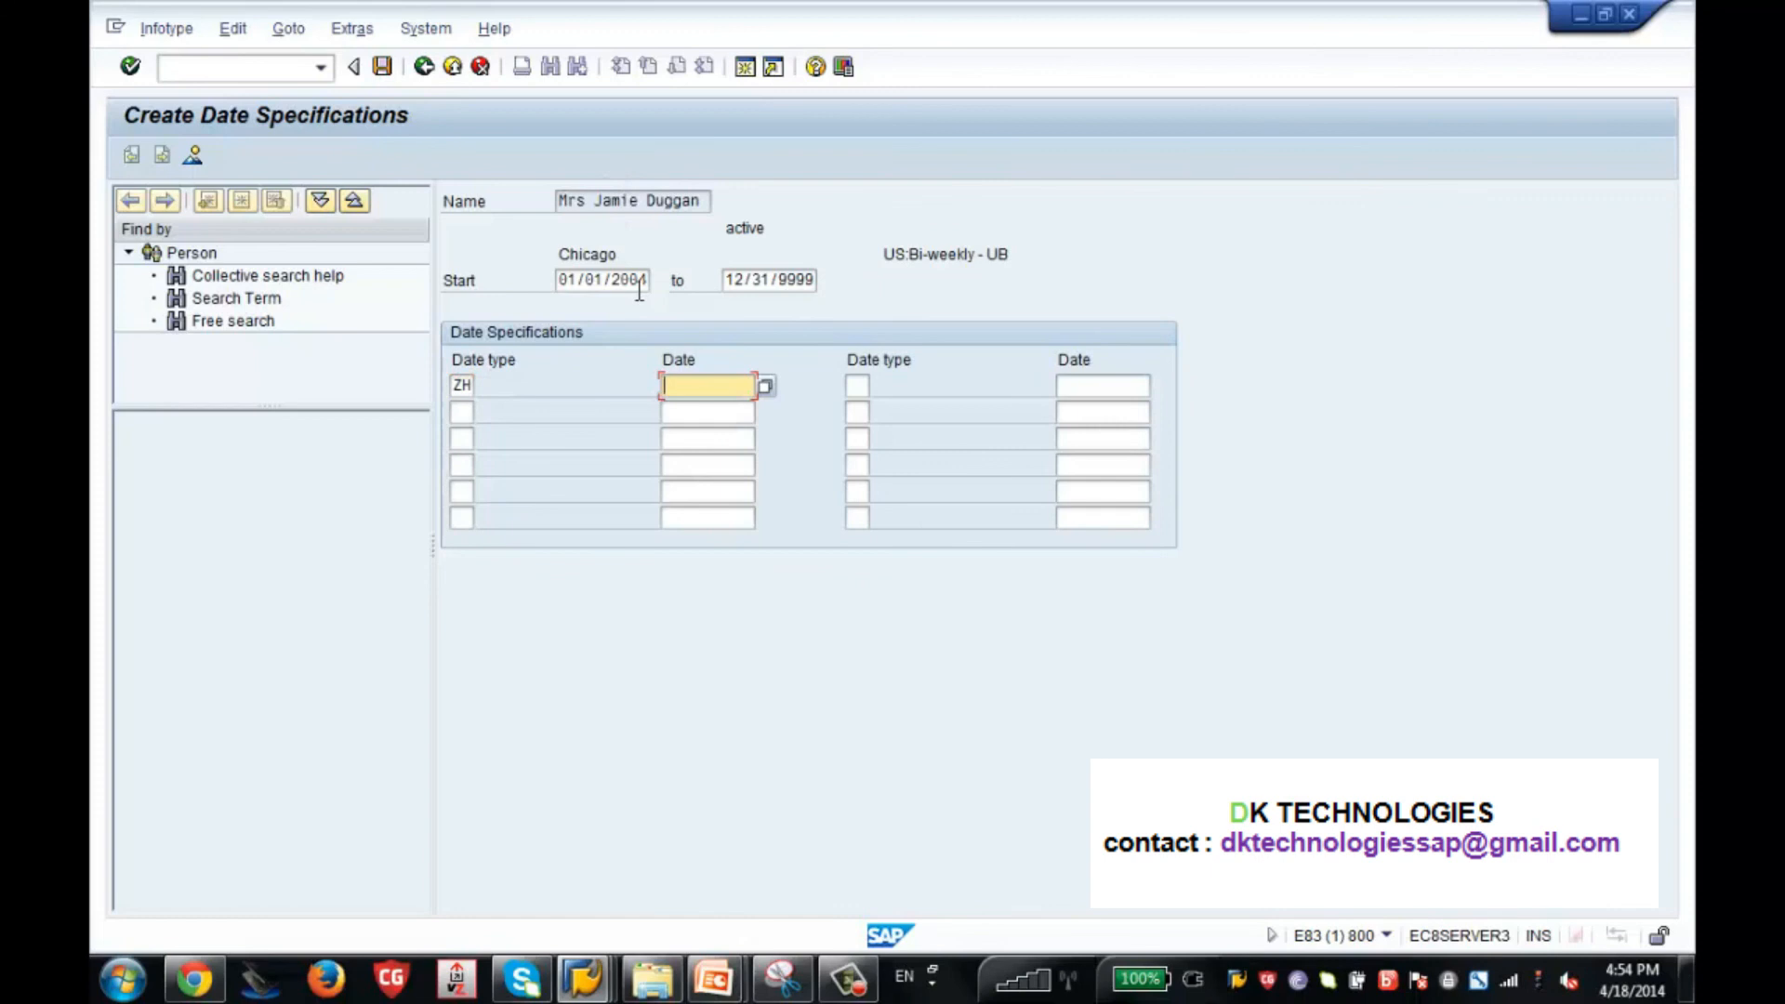
text(03)
text(/0)
text(2)
text(014)
key(BackSpace)
key(BackSpace)
text(04)
key(Return)
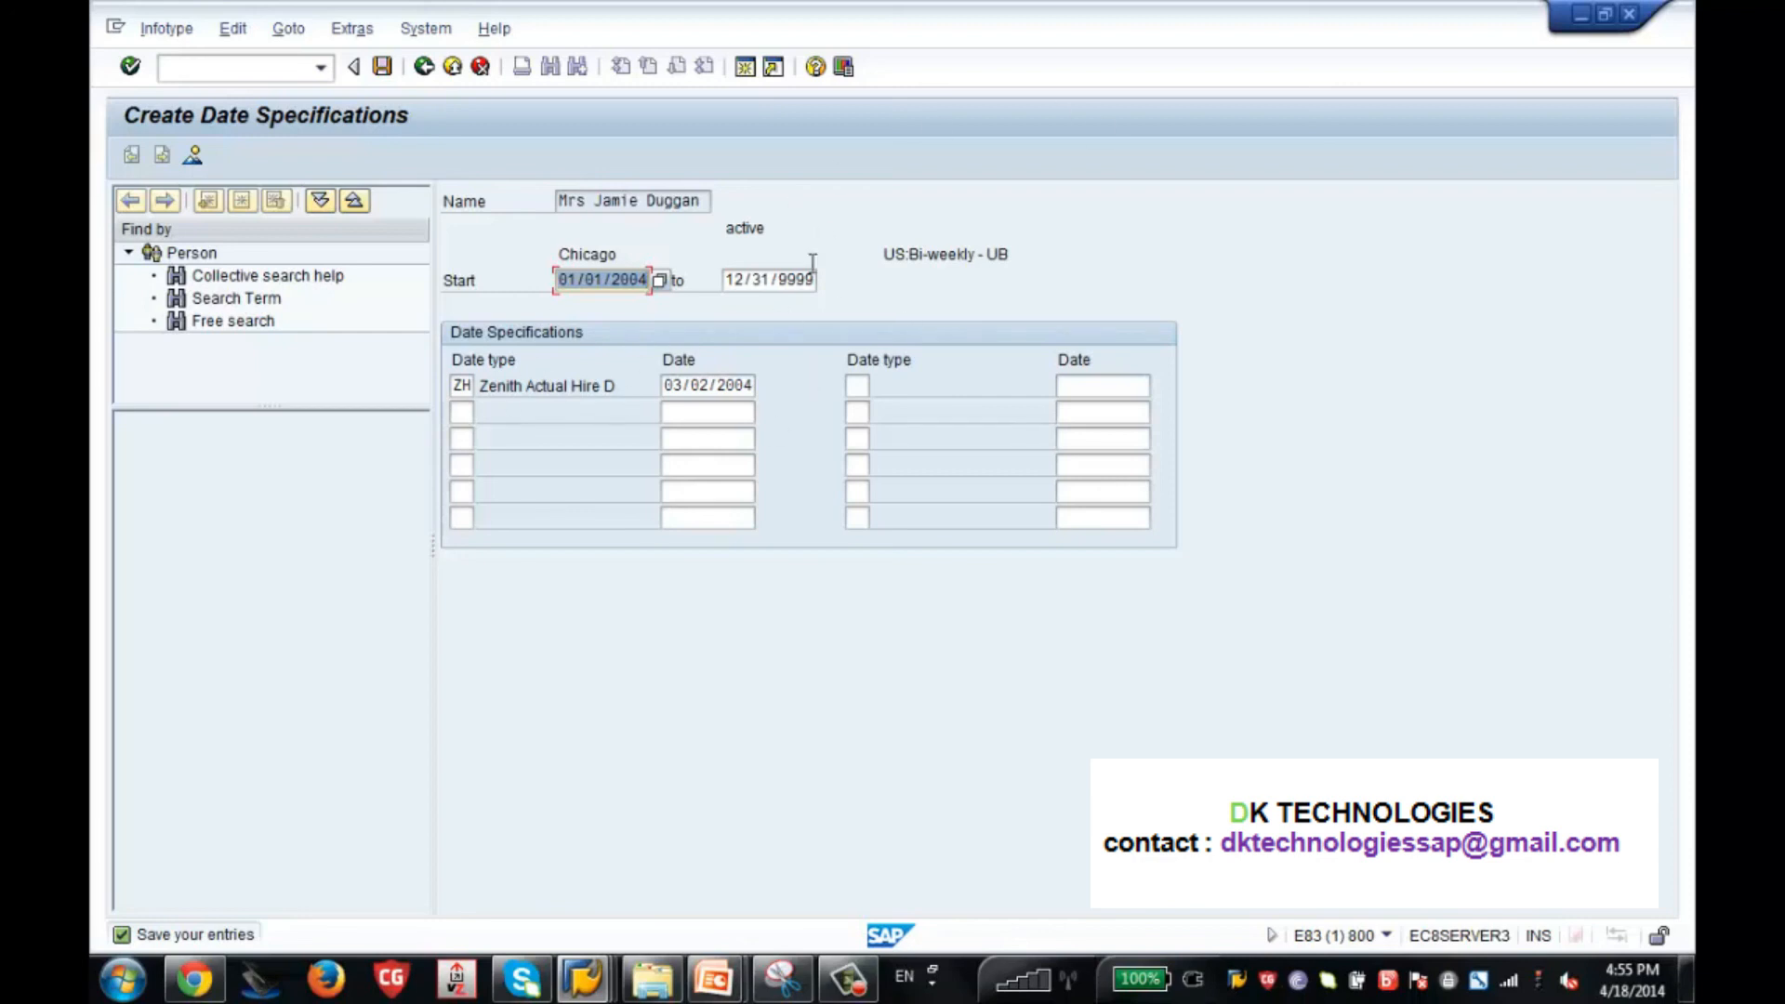
click(383, 66)
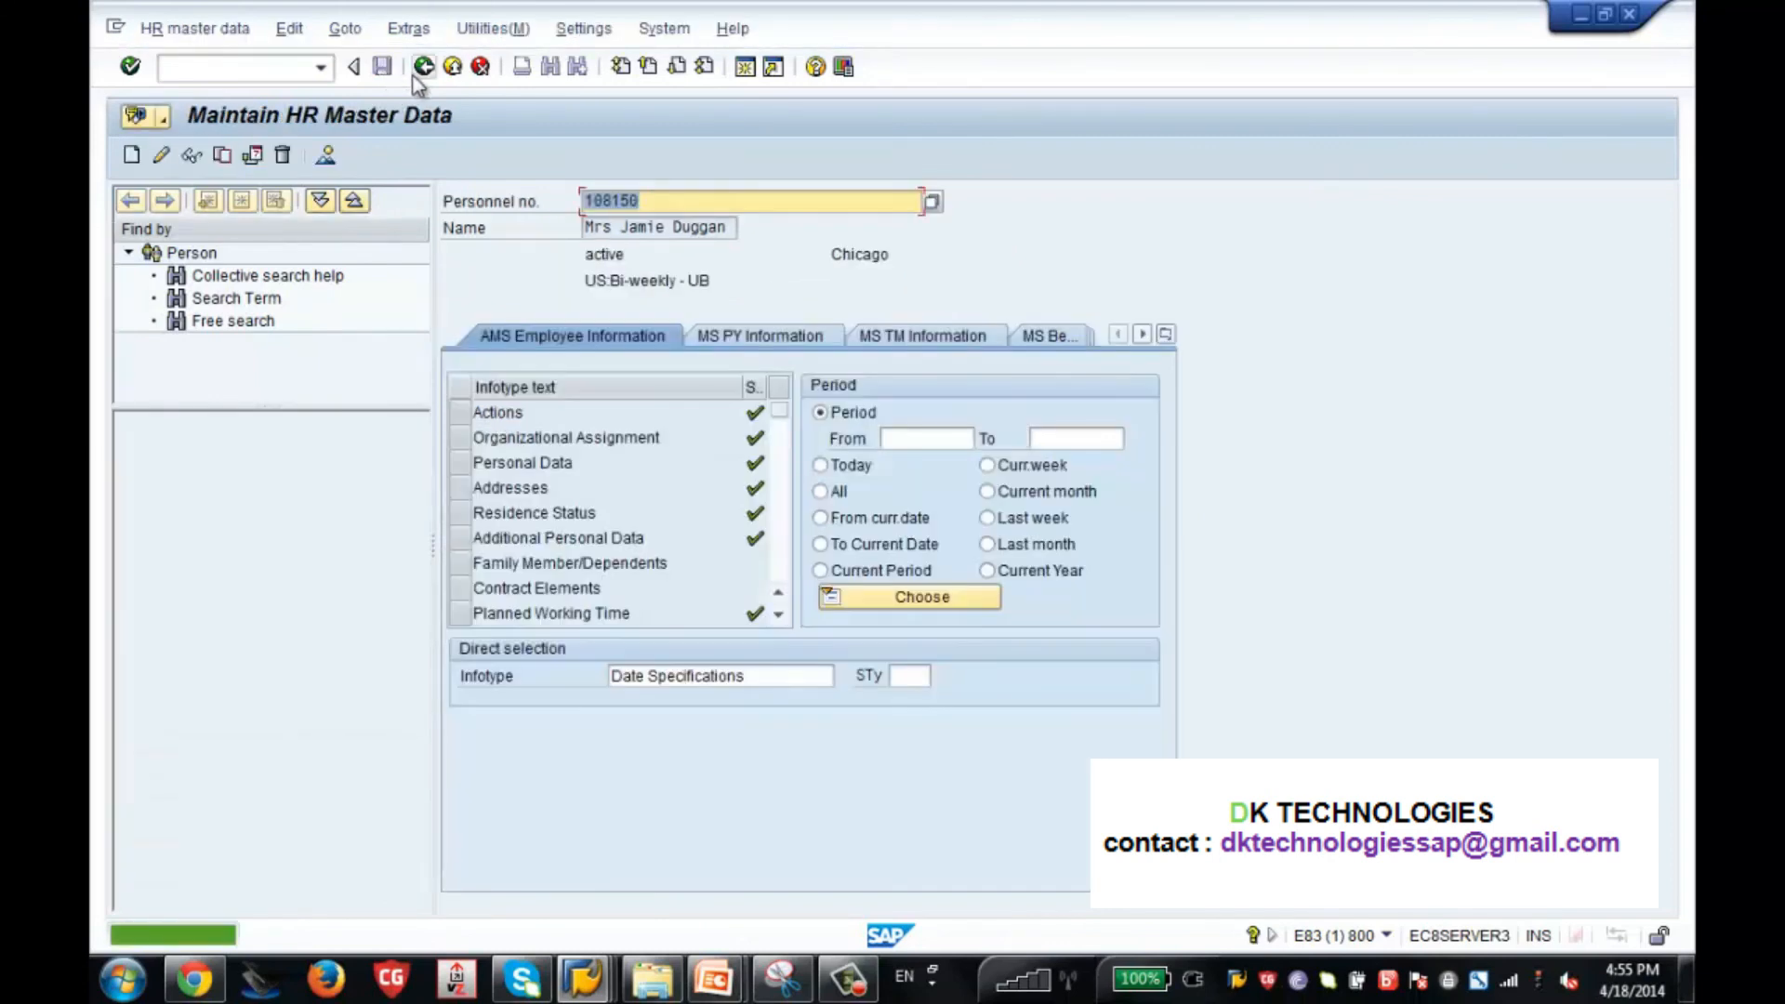
click(425, 68)
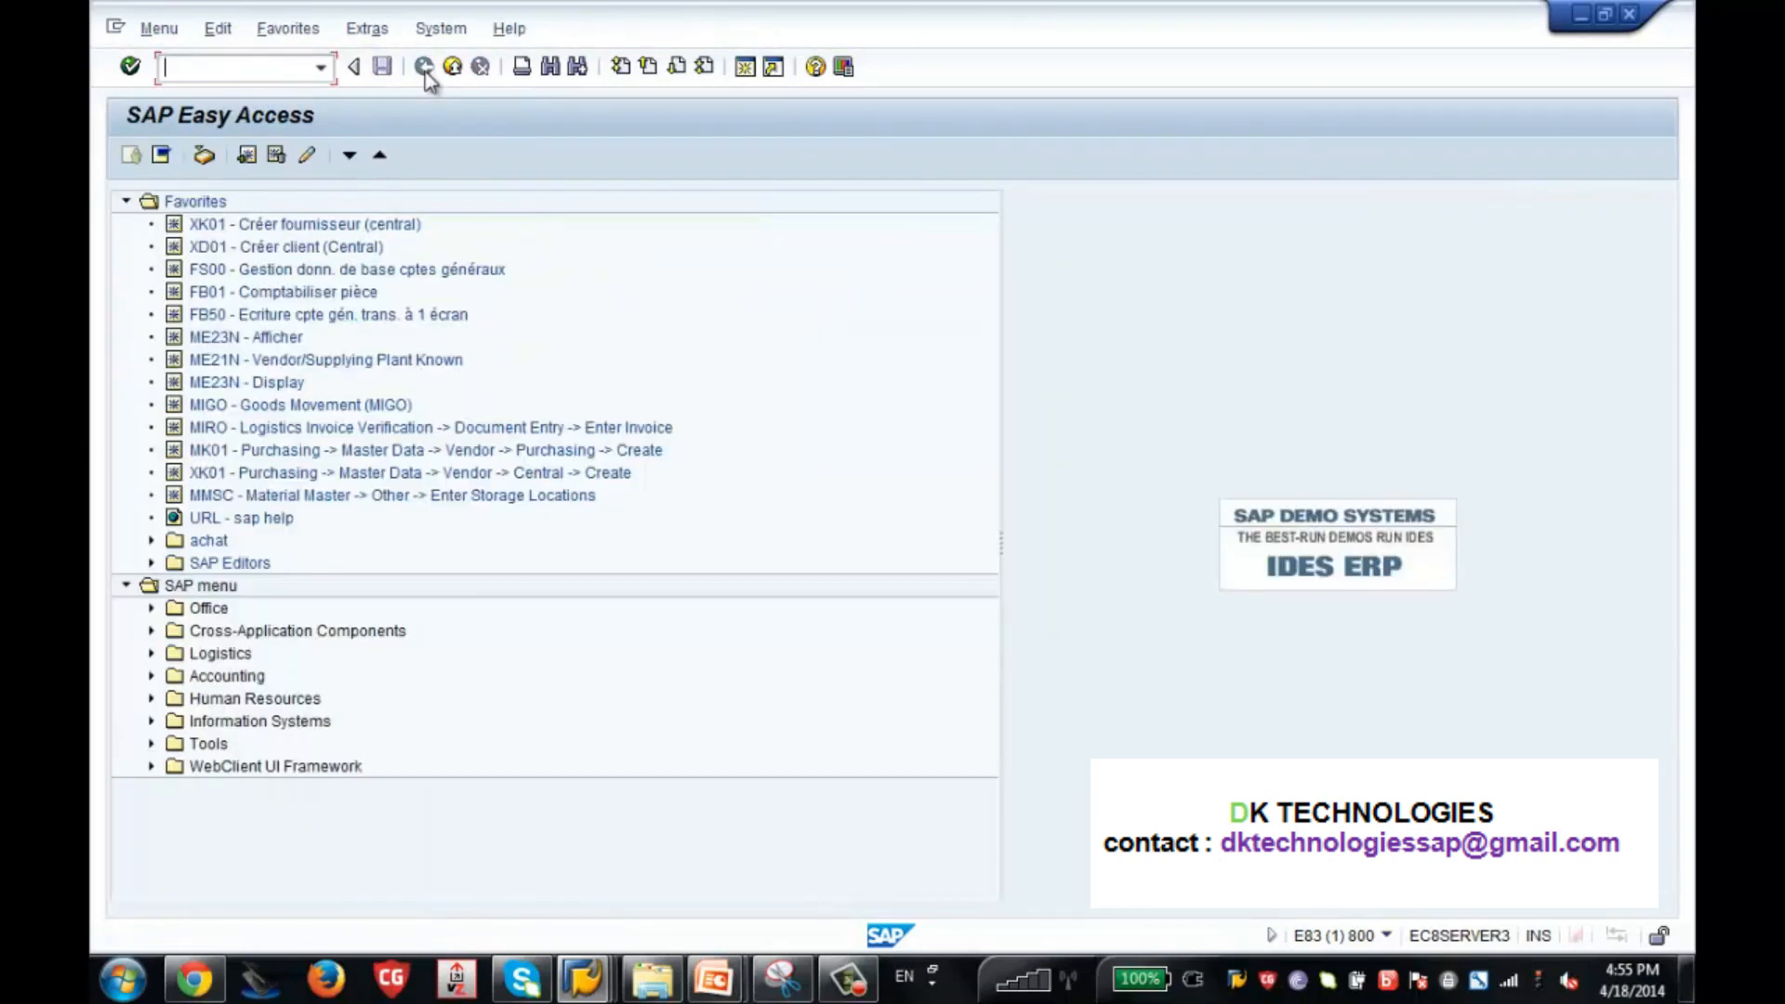